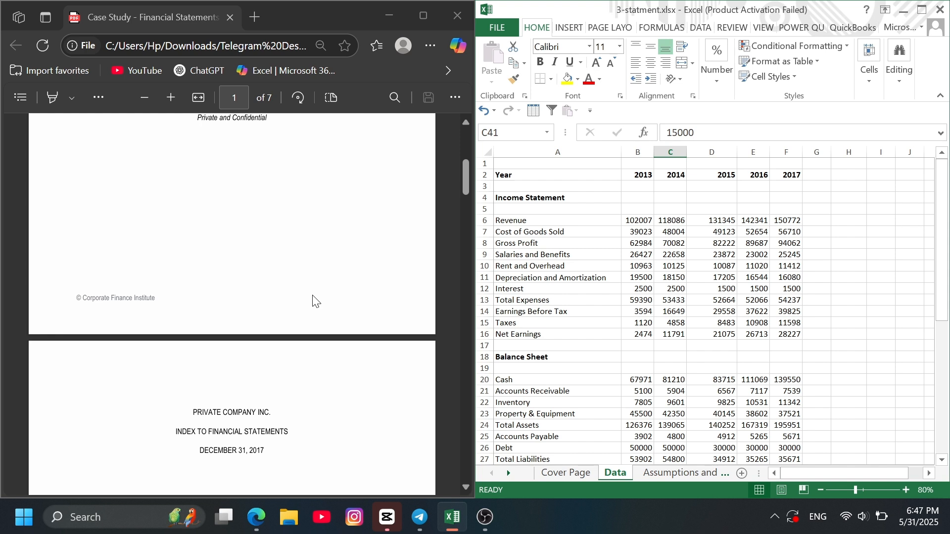
# - Read the case study PDF from its opening pages through the five-year income statement in Exhibit A
pyautogui.scroll(-6, 313, 301)
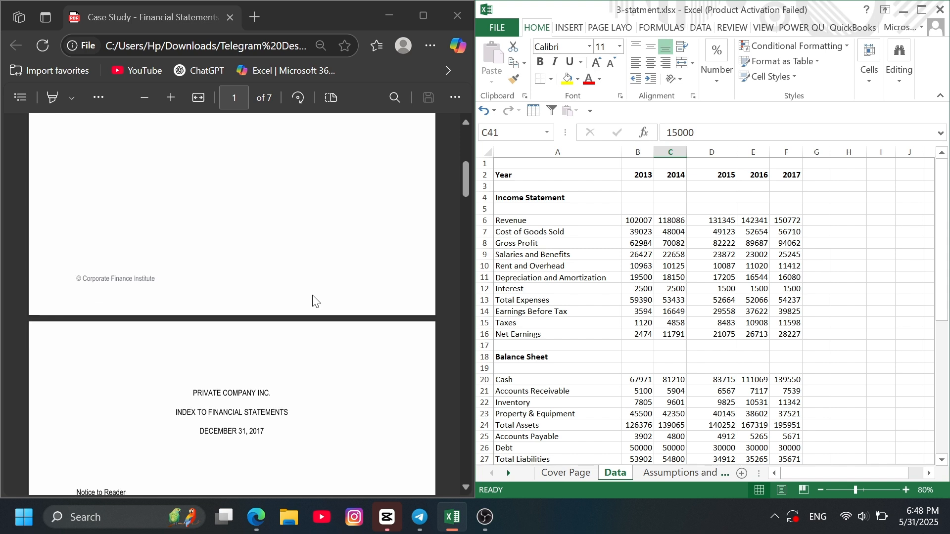
pyautogui.scroll(-9, 312, 301)
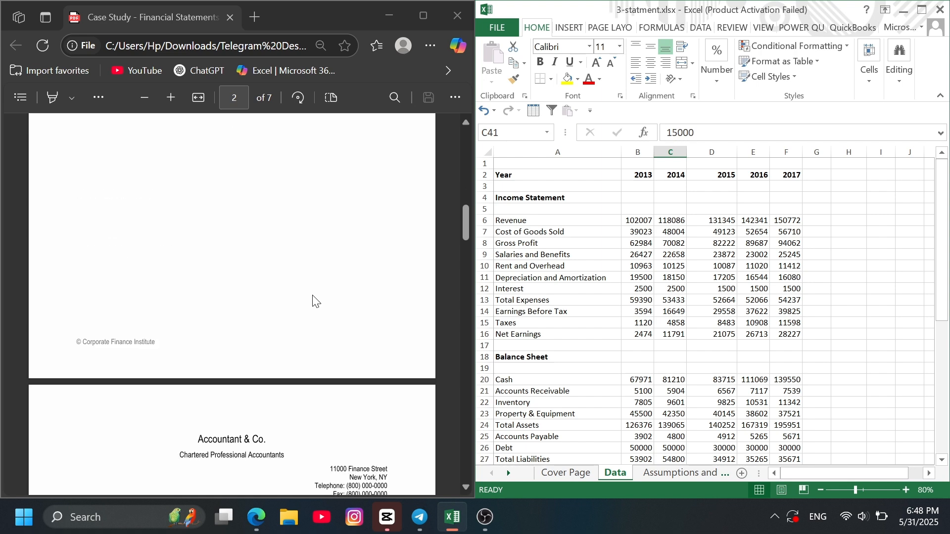
pyautogui.scroll(-6, 313, 301)
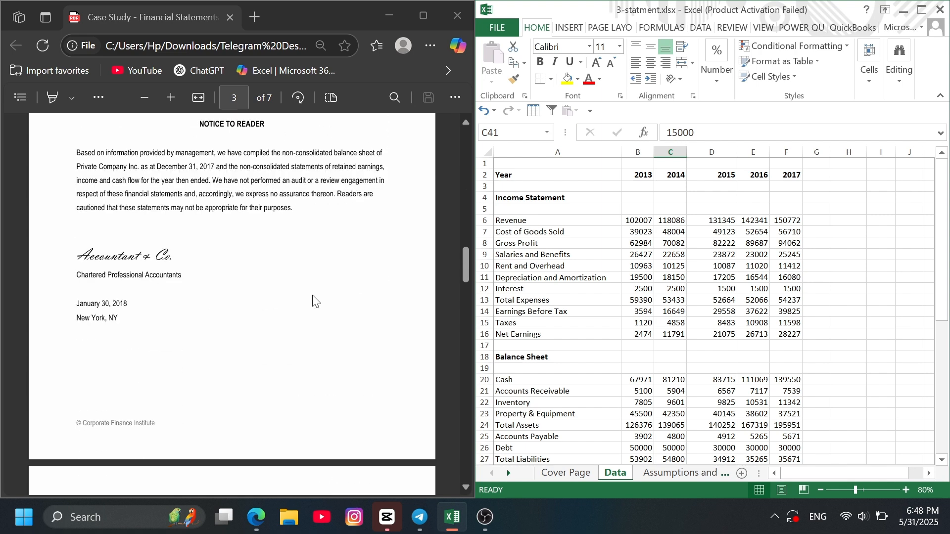
pyautogui.scroll(-1, 305, 309)
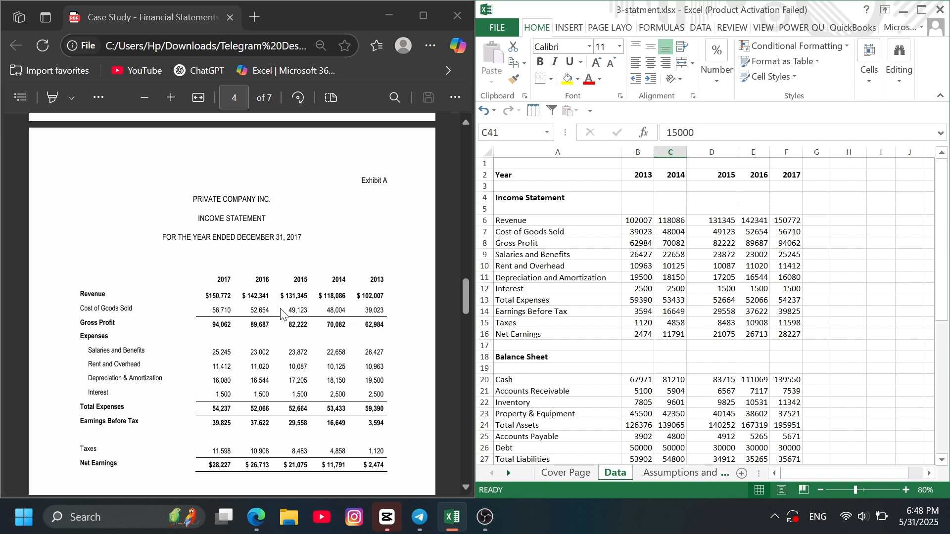
pyautogui.scroll(-2, 226, 327)
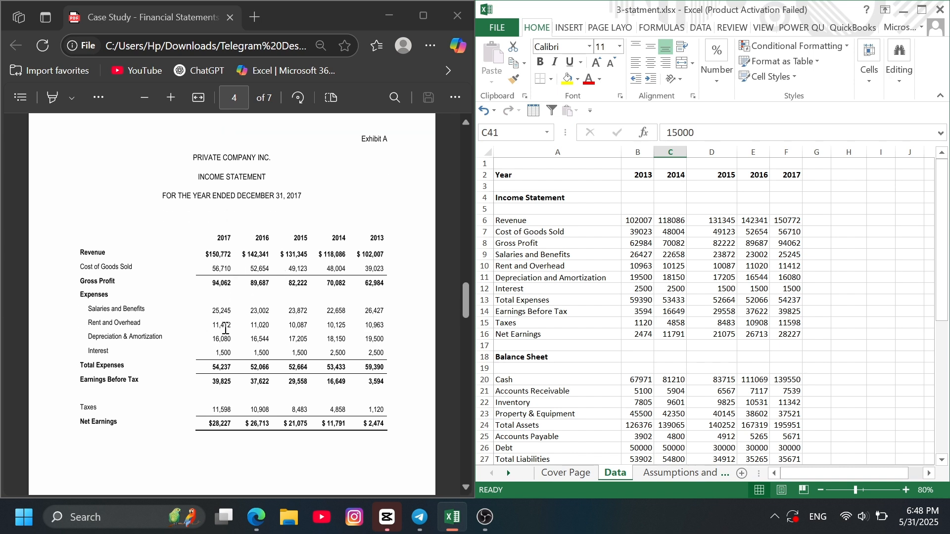
pyautogui.scroll(-1, 237, 321)
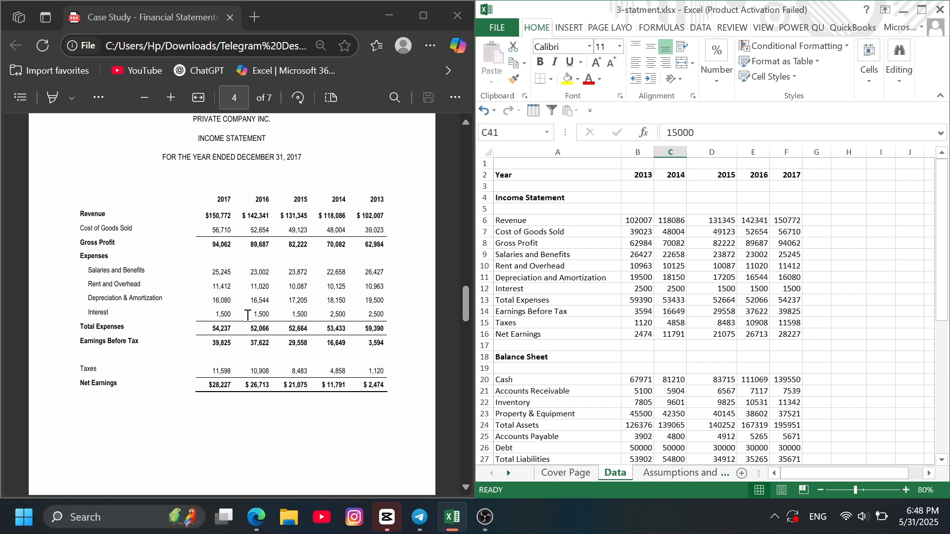
pyautogui.scroll(-3, 248, 315)
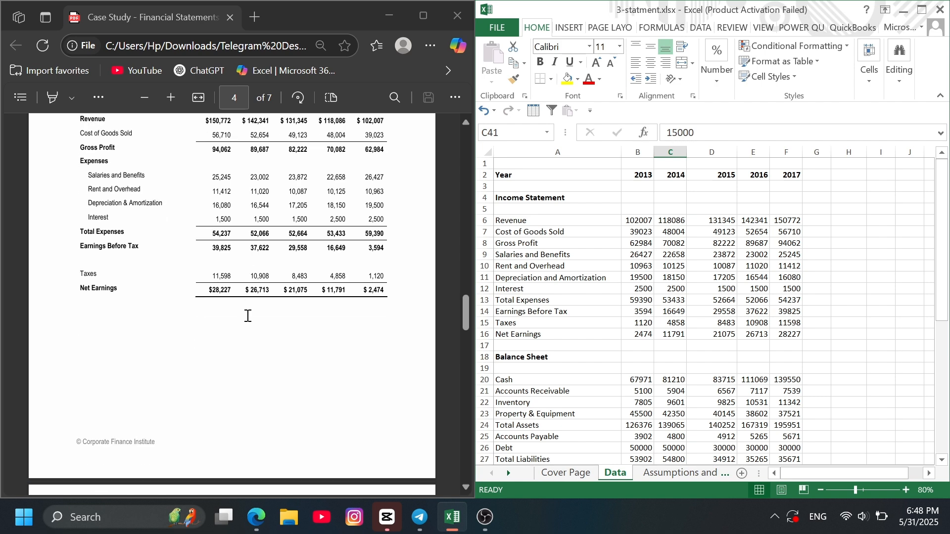
pyautogui.scroll(-2, 248, 316)
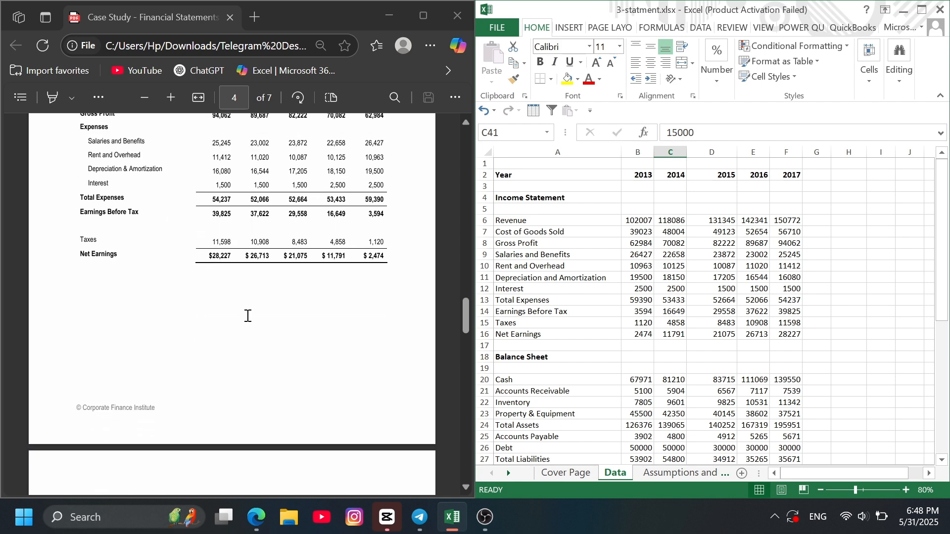
# - Examine the balance sheet in Exhibit B and the cash flow statement in Exhibit C of the case study
pyautogui.scroll(-8, 248, 316)
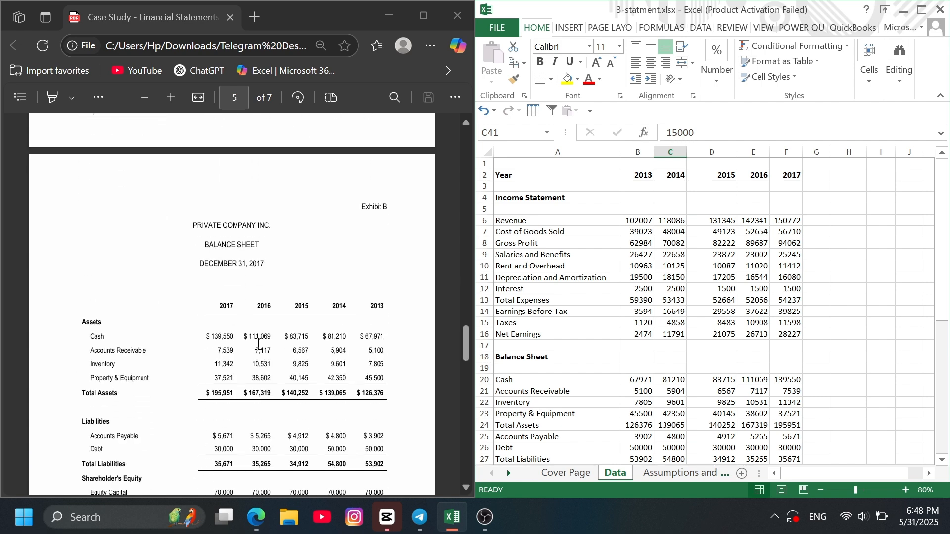
pyautogui.scroll(-5, 265, 330)
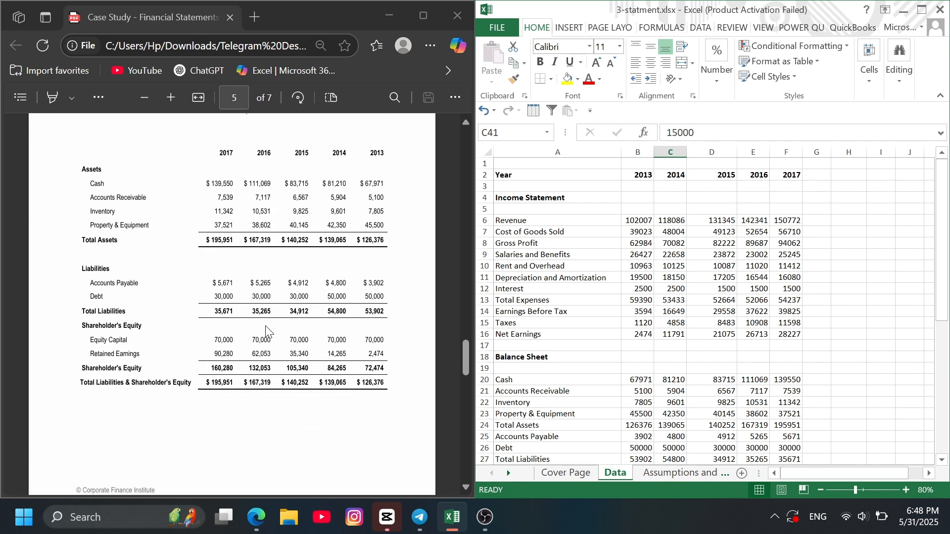
pyautogui.scroll(-11, 257, 338)
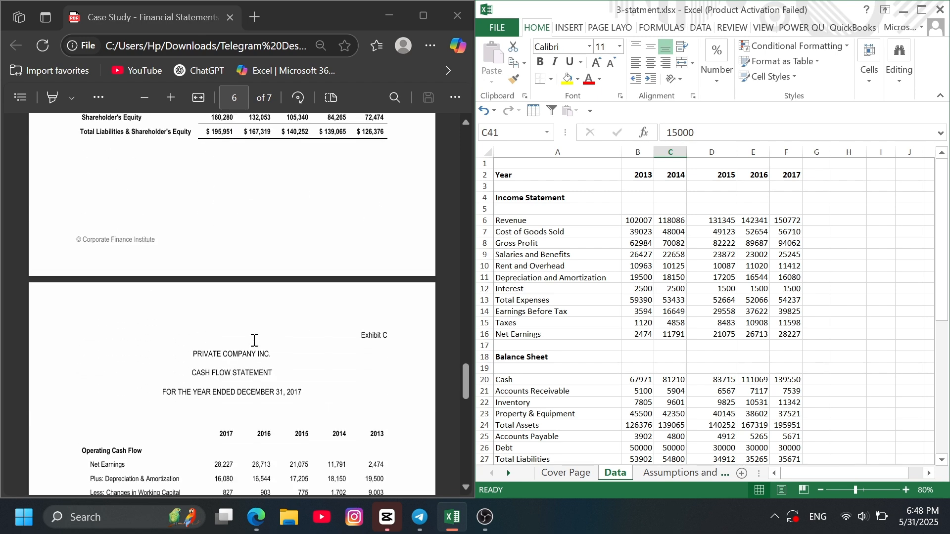
pyautogui.scroll(-4, 254, 341)
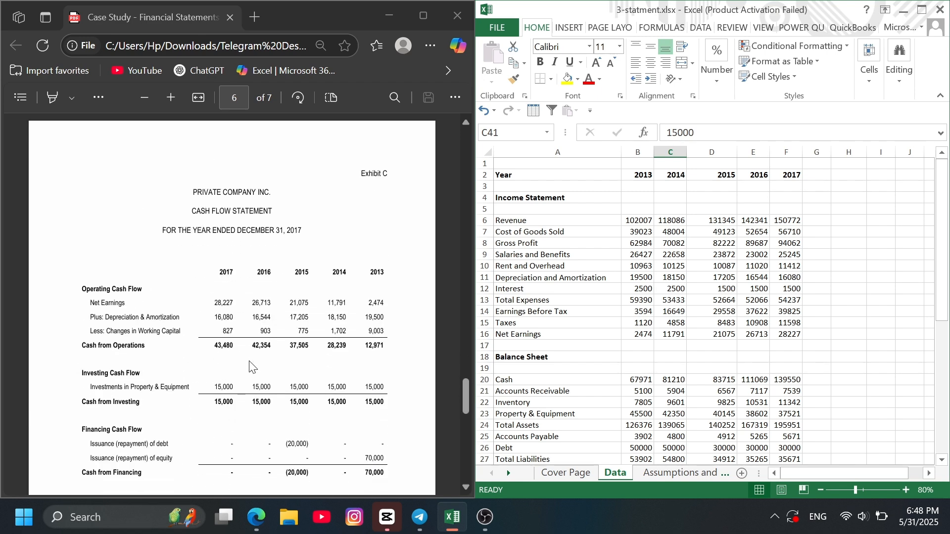
pyautogui.scroll(-2, 251, 366)
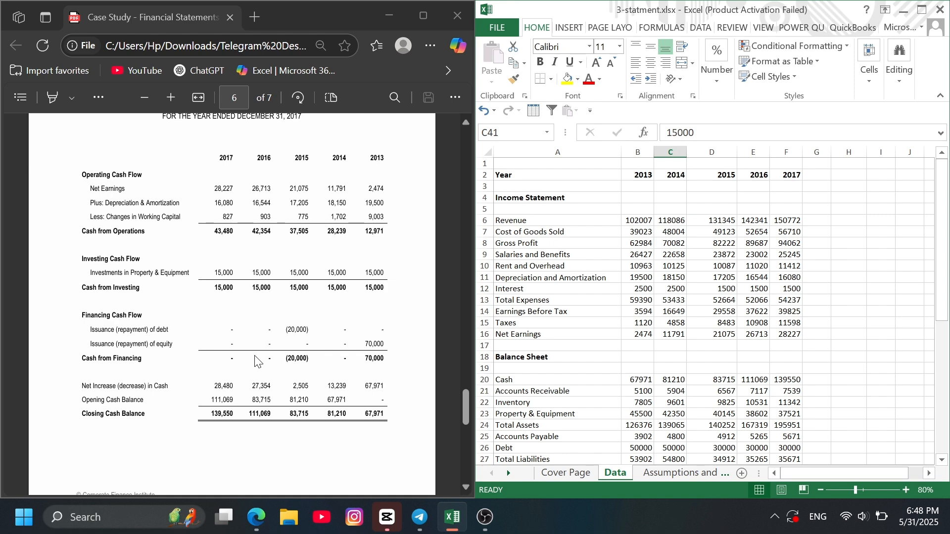
pyautogui.scroll(-1, 257, 369)
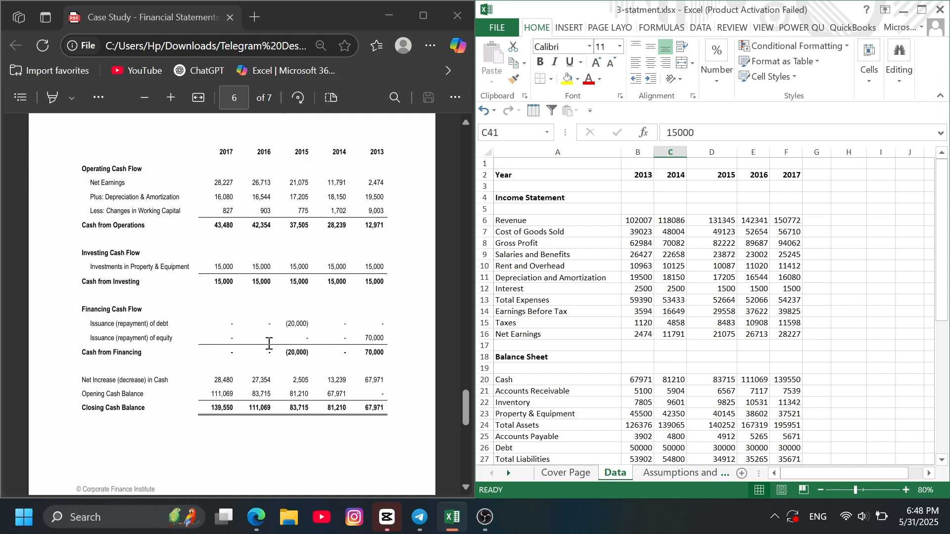
# - Switch to the Excel workbook and review the 2013–2017 income statement, balance sheet and cash flow rows on the Data sheet
pyautogui.click(597, 289)
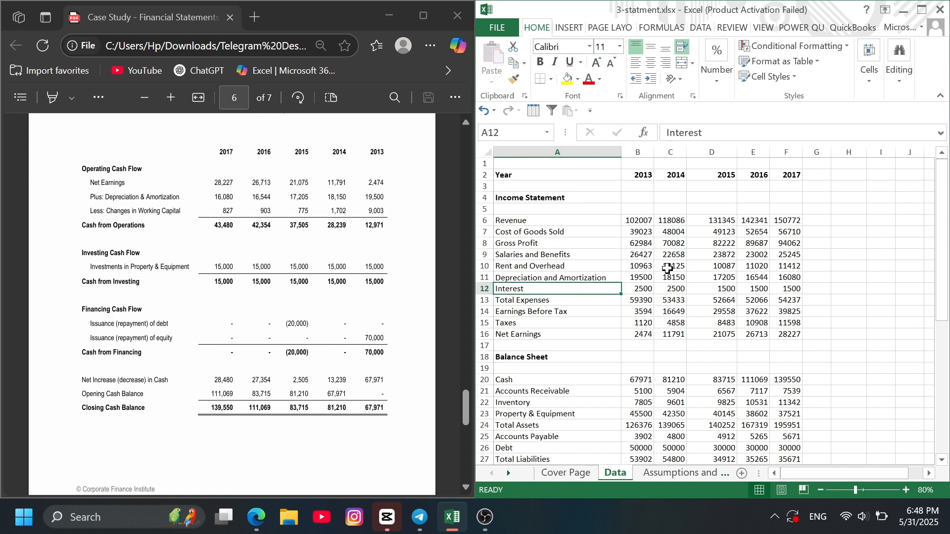
pyautogui.scroll(-1, 688, 270)
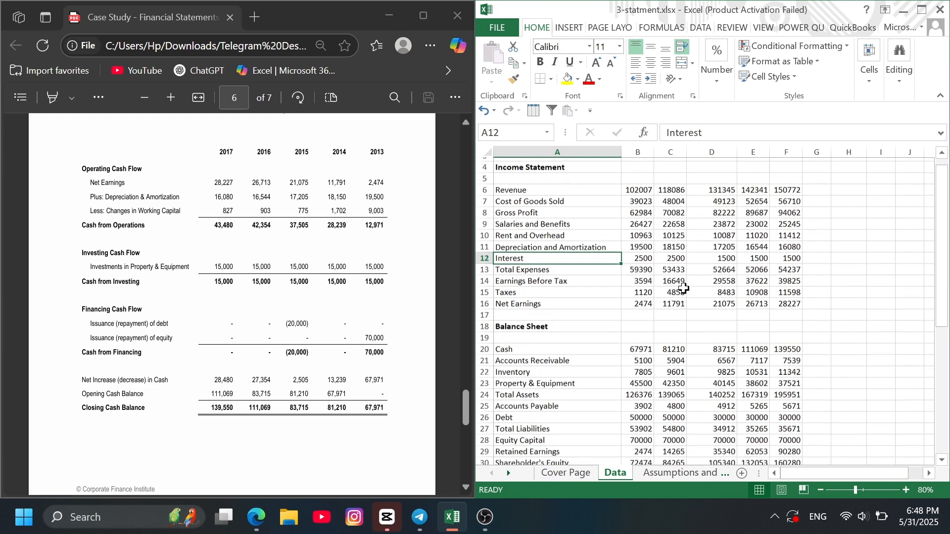
pyautogui.scroll(-1, 684, 289)
pyautogui.scroll(-1, 710, 297)
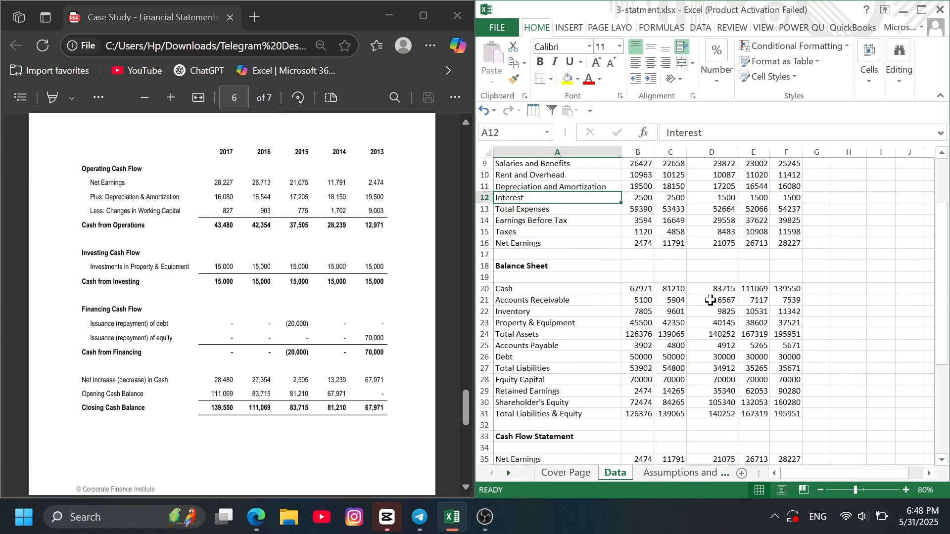
pyautogui.scroll(-1, 705, 359)
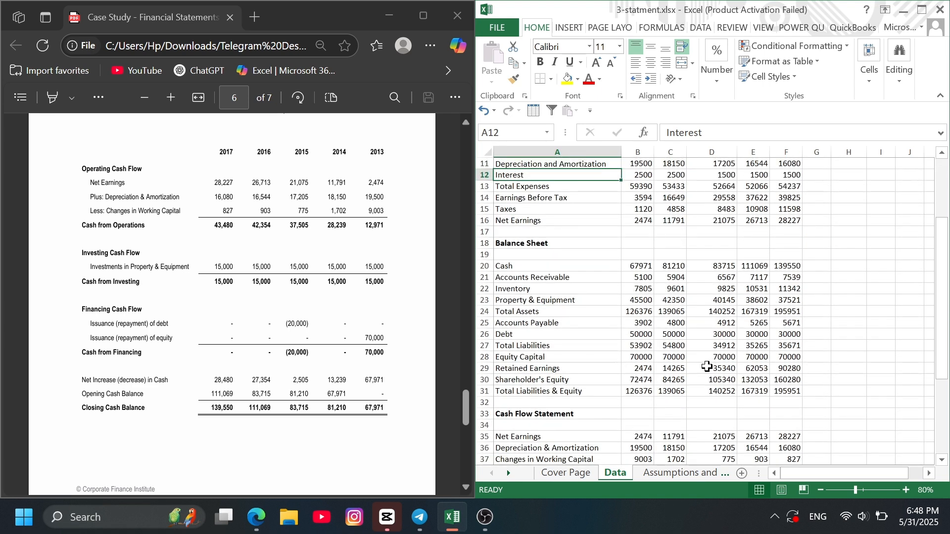
pyautogui.scroll(-1, 707, 367)
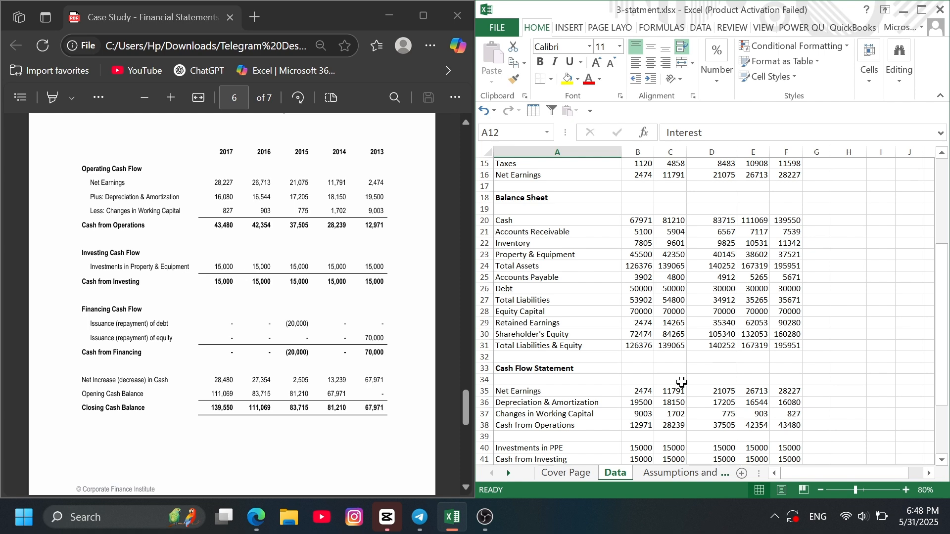
# - Compare the Assumptions and Drivers sheet with the PDF's Management's Discussion of Future Prospects, from revenue growth to taxes
pyautogui.click(675, 474)
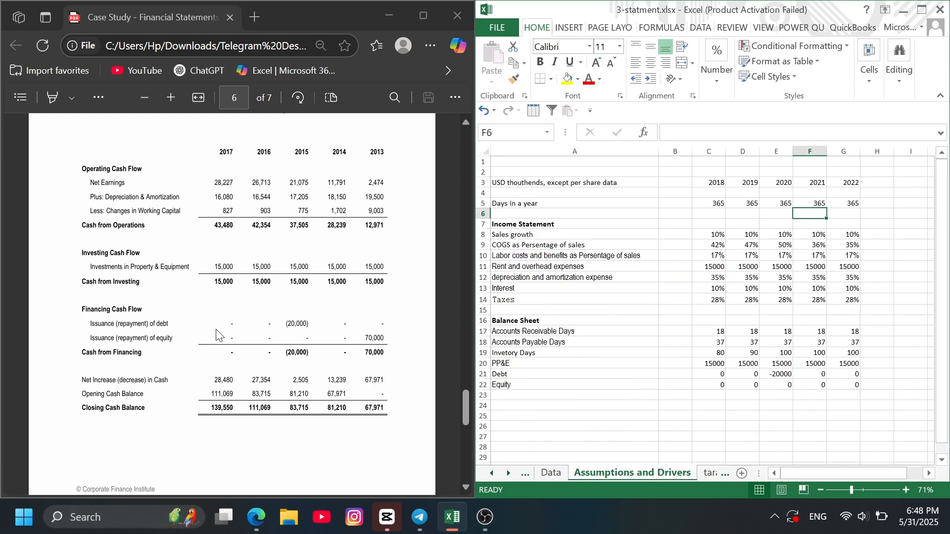
pyautogui.scroll(-3, 219, 336)
pyautogui.scroll(-4, 219, 335)
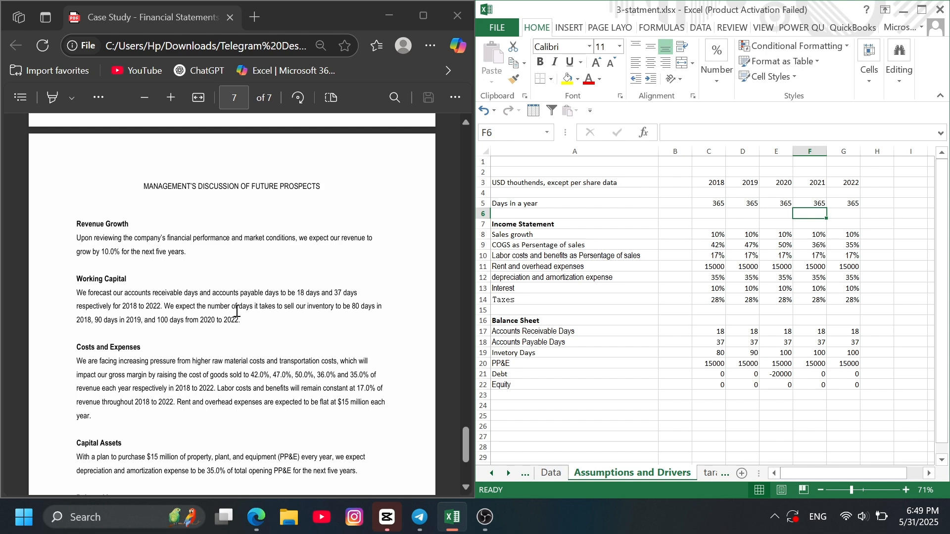
pyautogui.scroll(-3, 237, 311)
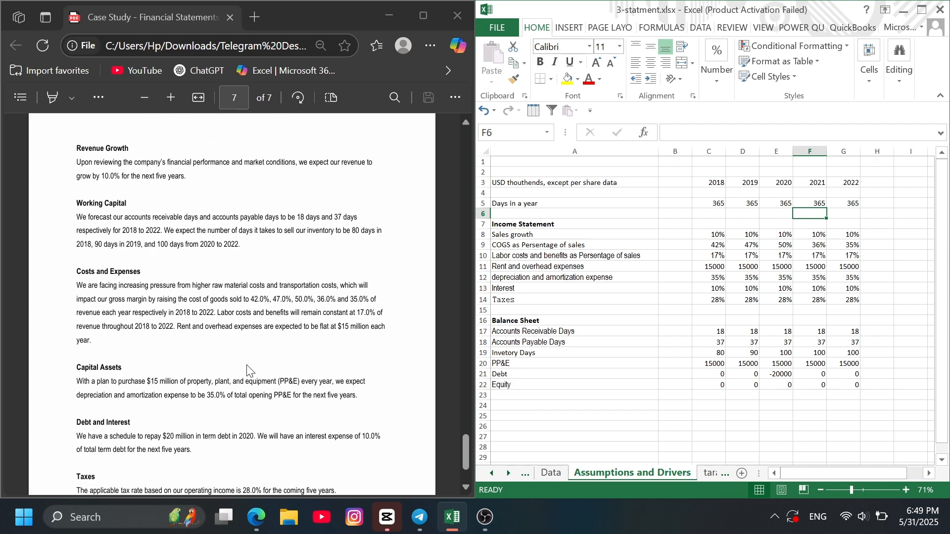
pyautogui.scroll(-2, 247, 369)
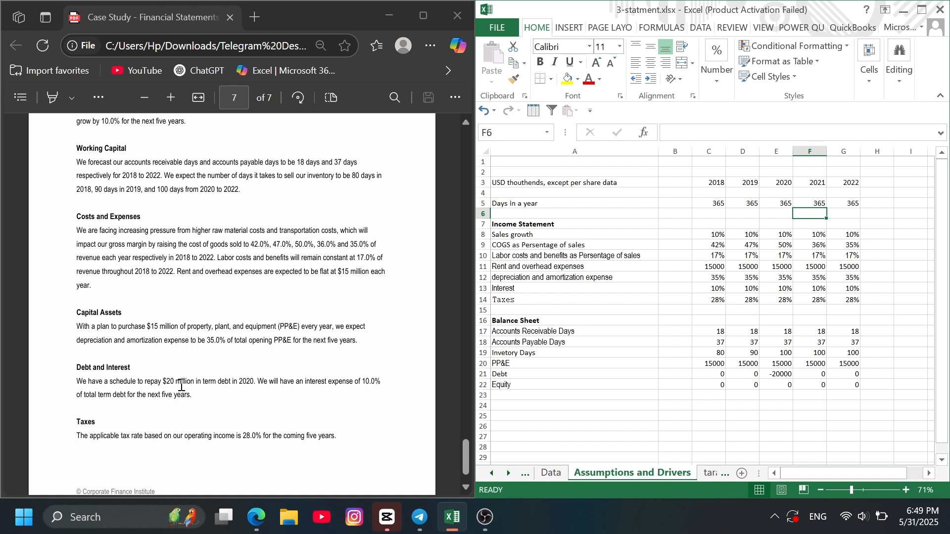
# - Check the 2017 Debt balance in F26 of the Data sheet against the PDF's Debt and Interest assumptions
pyautogui.click(552, 474)
pyautogui.scroll(-1, 707, 346)
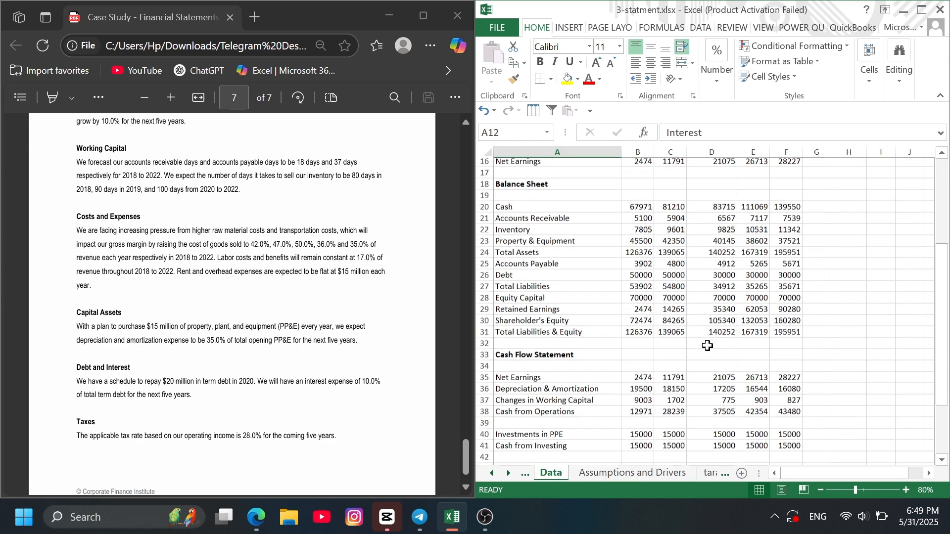
pyautogui.scroll(-2, 634, 343)
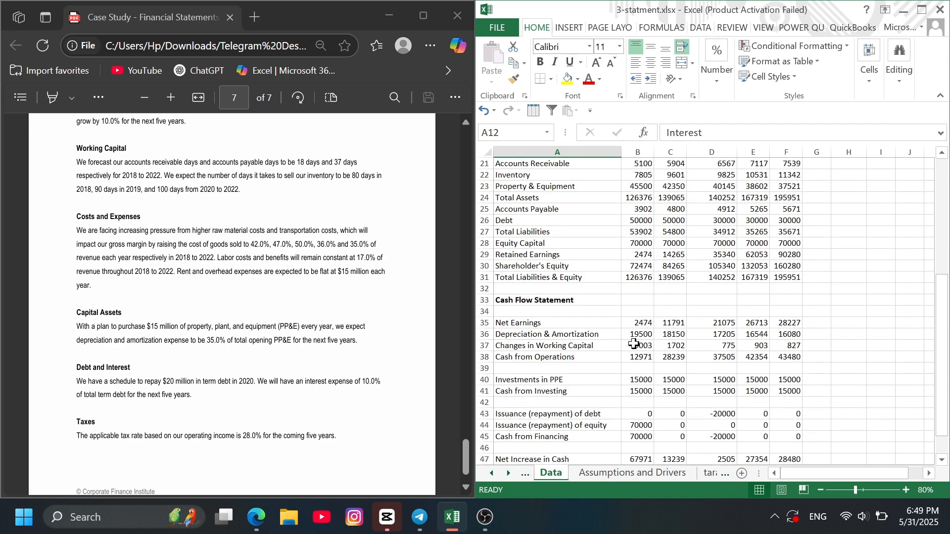
pyautogui.scroll(1, 634, 344)
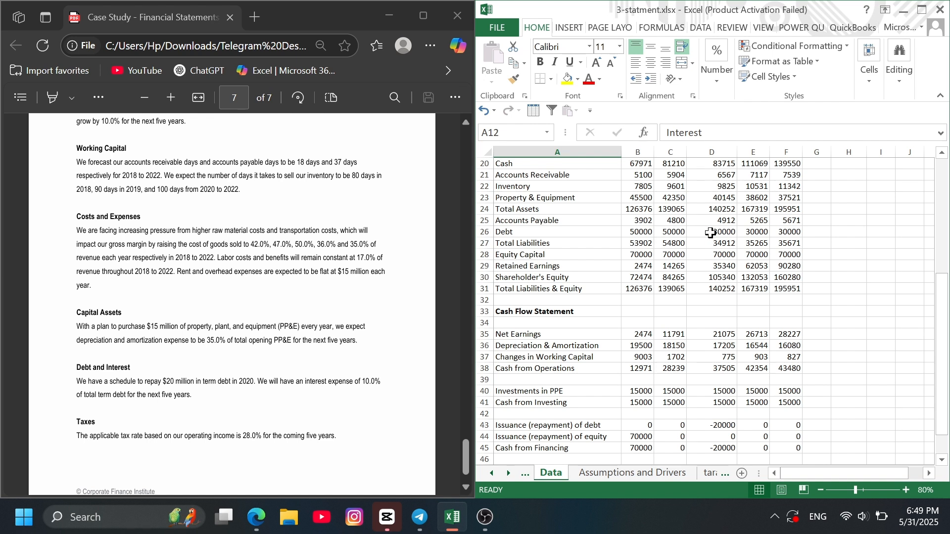
pyautogui.click(791, 233)
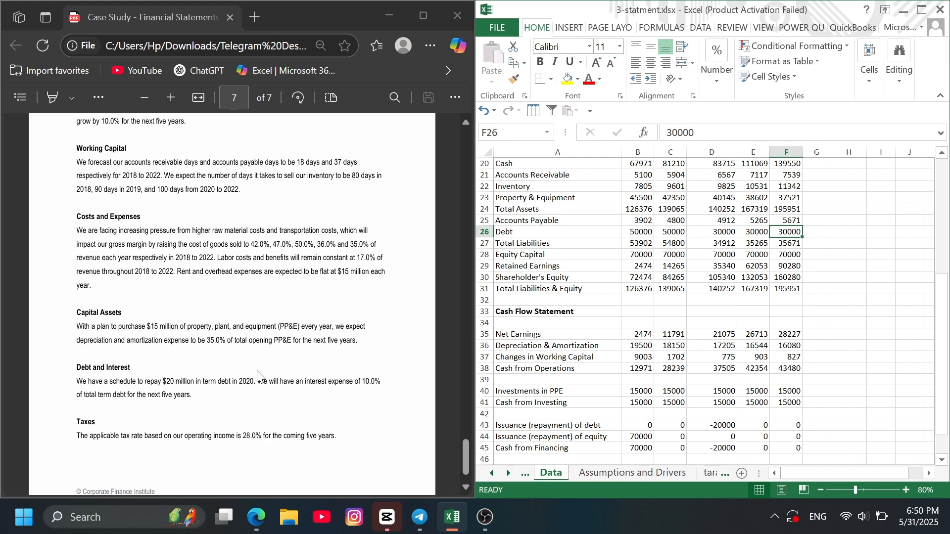
pyautogui.scroll(-1, 297, 349)
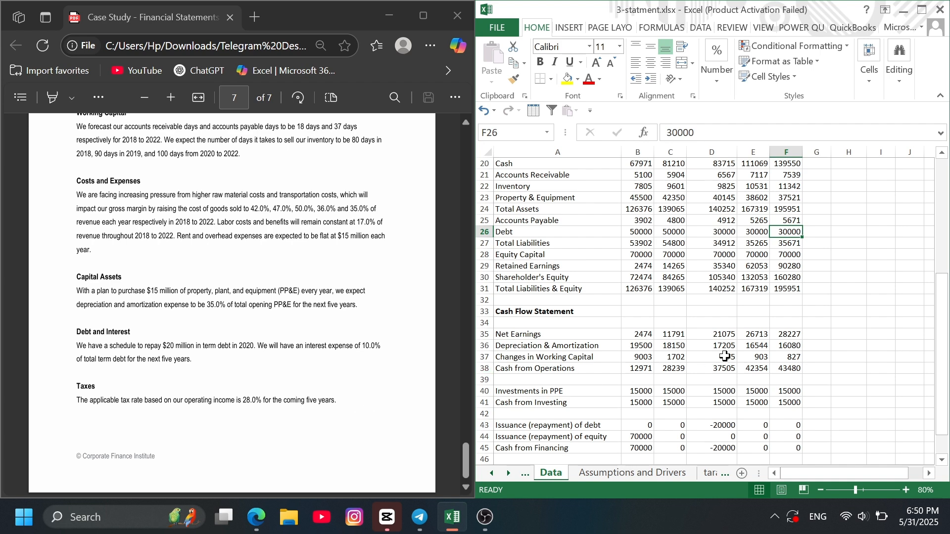
pyautogui.scroll(-1, 713, 359)
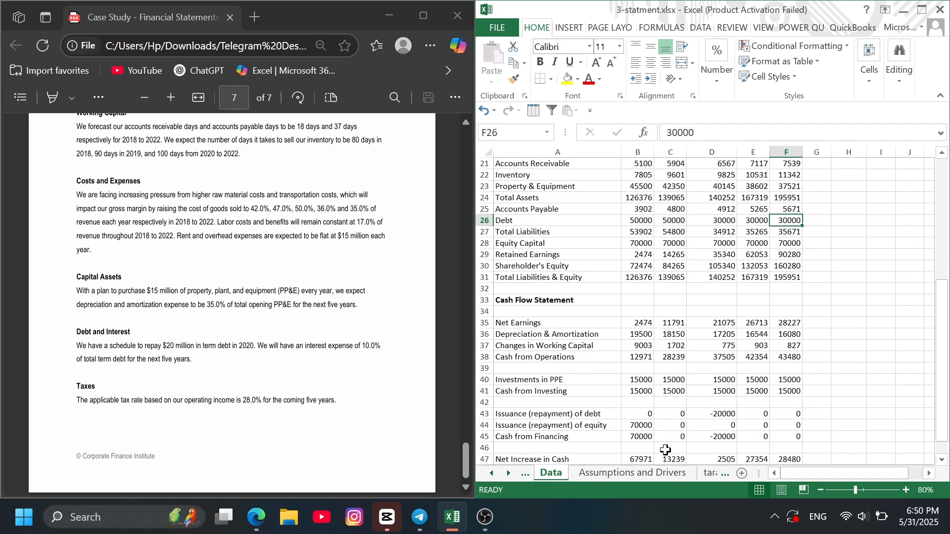
# - Cross-check the Assumptions and Drivers sheet against the balance sheet and cash flow data on the Data sheet
pyautogui.click(645, 470)
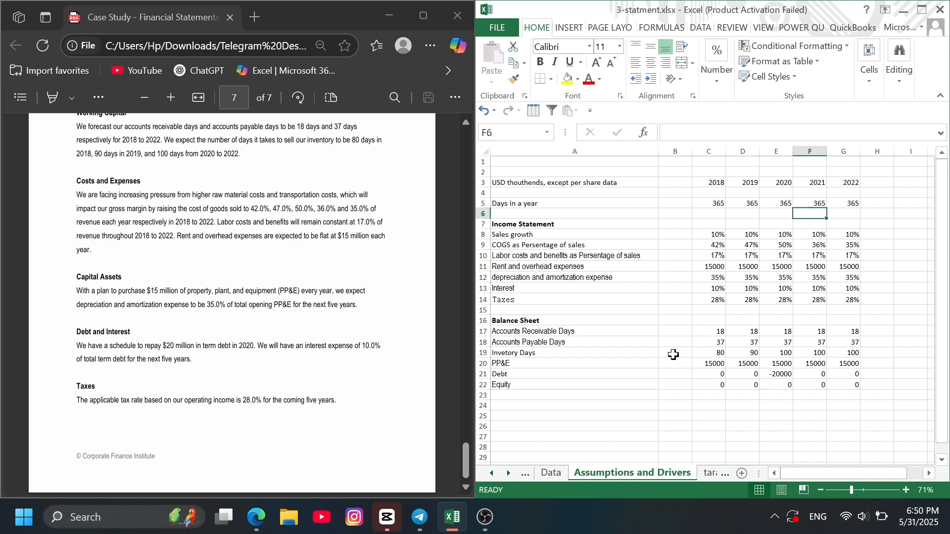
pyautogui.click(547, 476)
pyautogui.scroll(1, 643, 327)
pyautogui.scroll(-2, 646, 329)
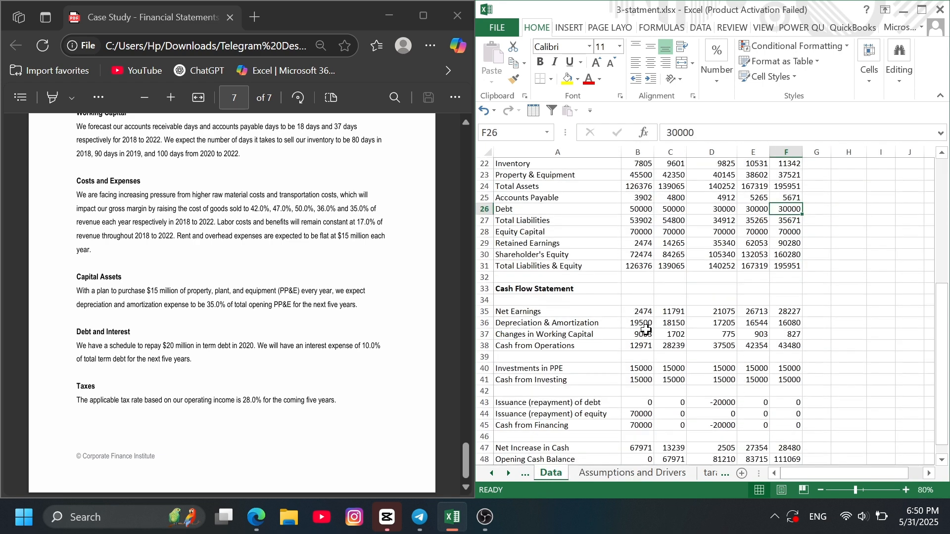
pyautogui.click(646, 473)
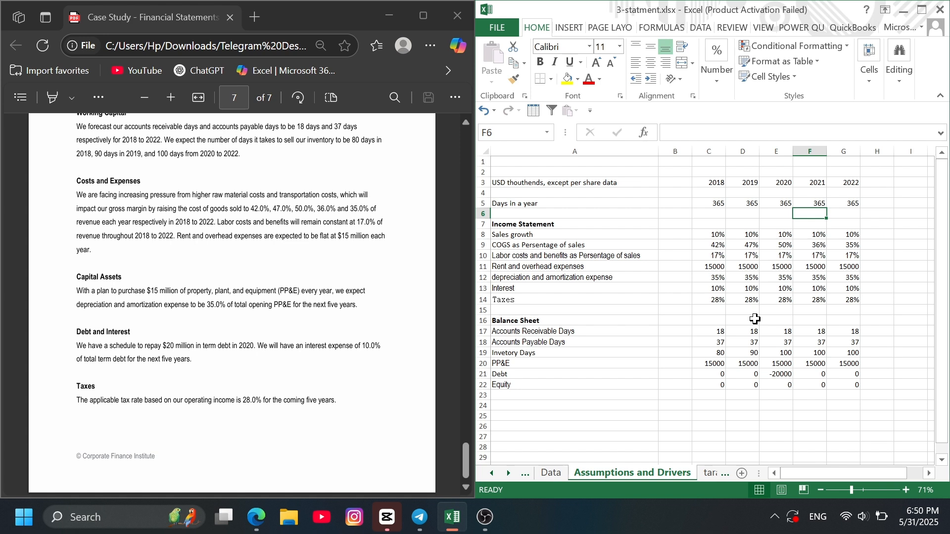
# - Maximize the workbook window and open the dd sheet to view its assumptions and the start of the income statement
pyautogui.click(920, 11)
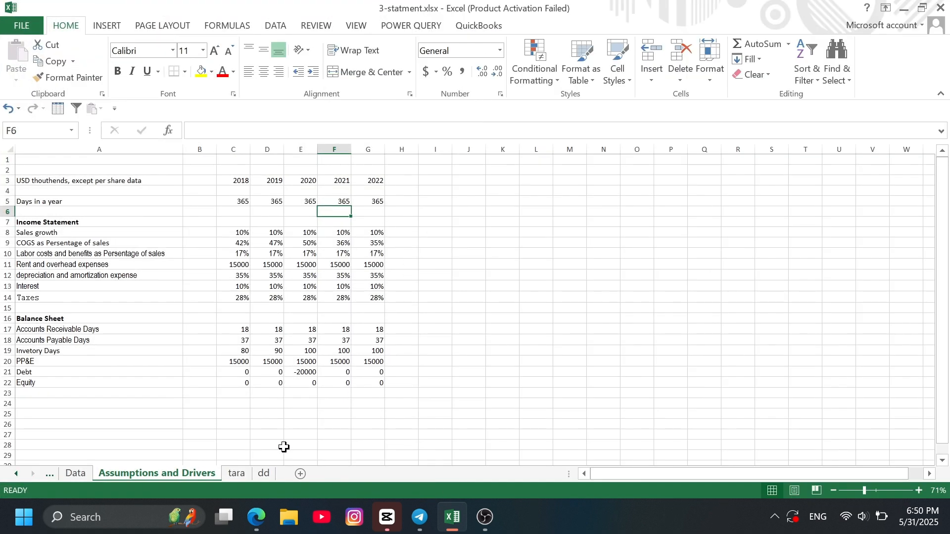
pyautogui.click(265, 474)
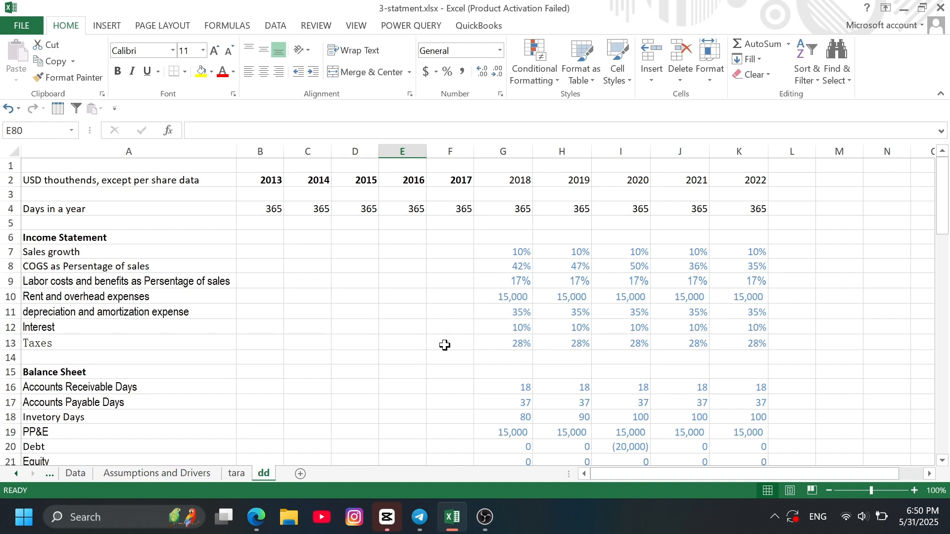
pyautogui.scroll(-3, 445, 345)
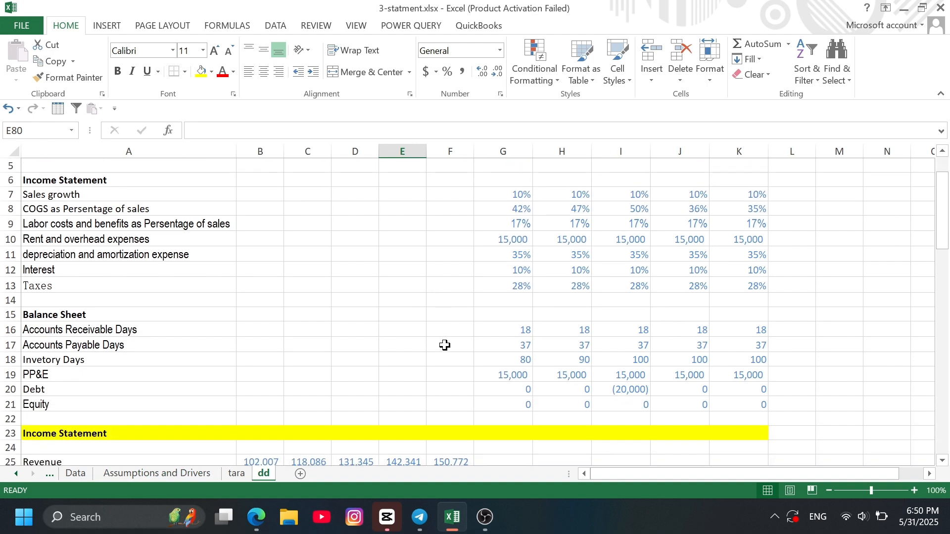
# - Review the dd sheet's 2018–2022 assumptions and its 2013–2017 income statement, balance sheet and cash flow figures
pyautogui.scroll(3, 441, 297)
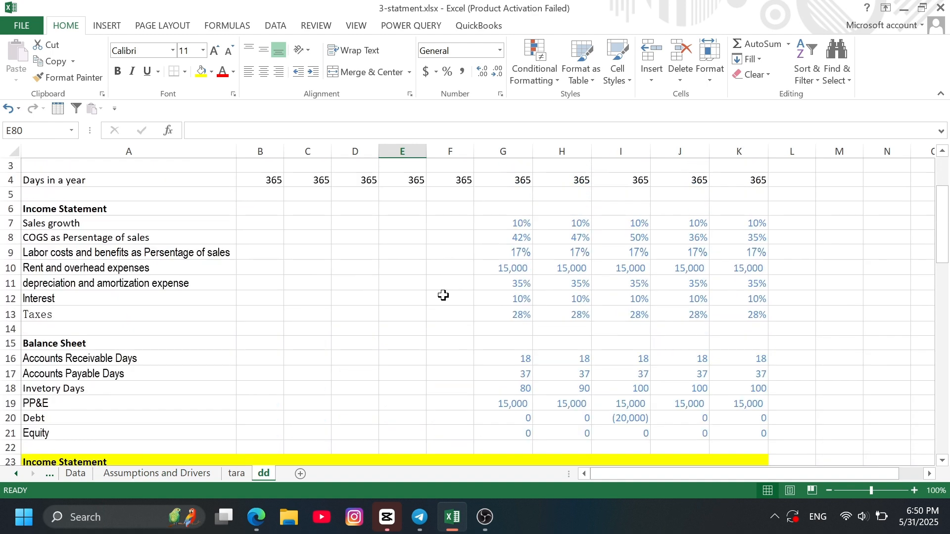
pyautogui.scroll(1, 509, 214)
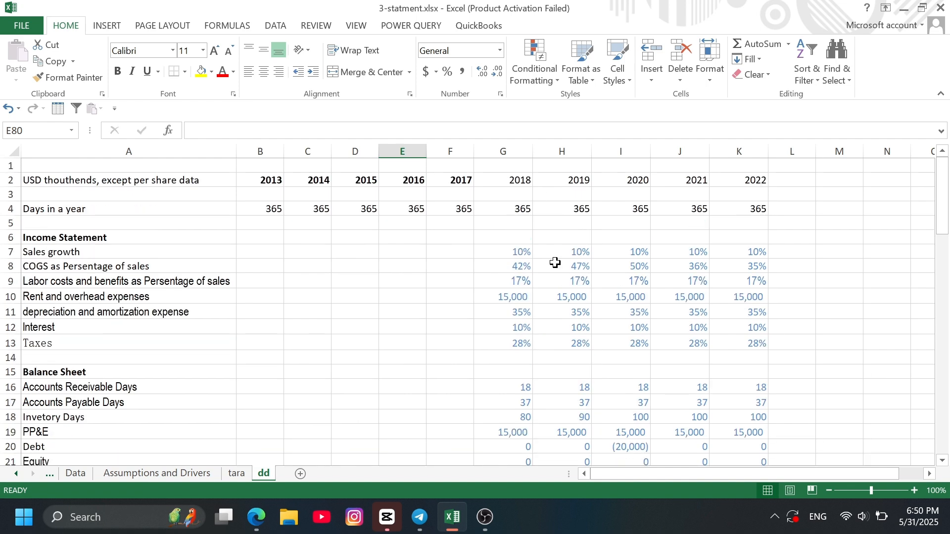
pyautogui.scroll(-5, 529, 269)
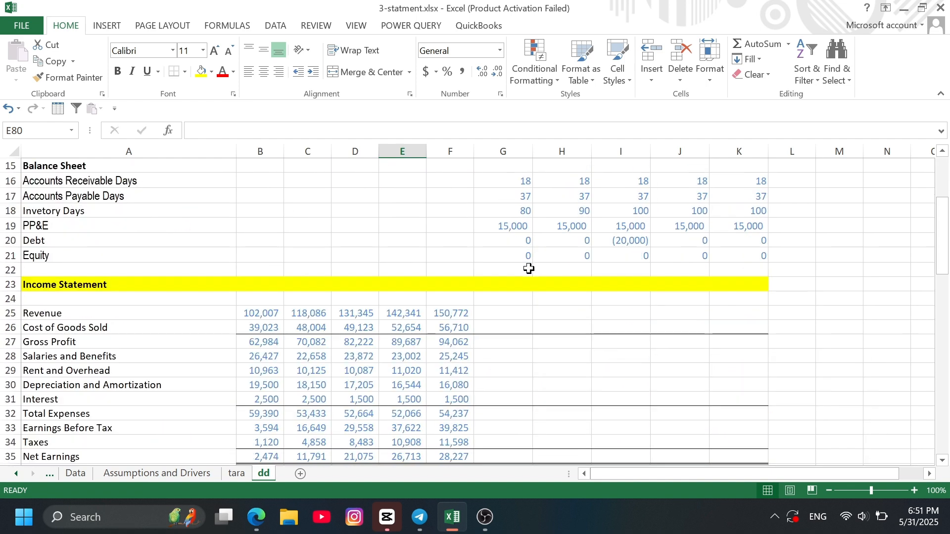
pyautogui.scroll(-2, 441, 353)
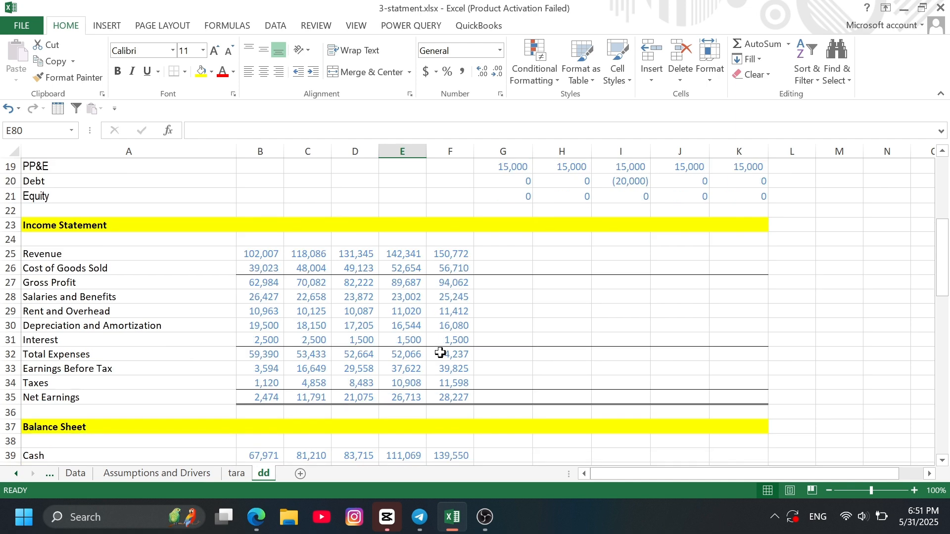
pyautogui.scroll(2, 337, 331)
pyautogui.scroll(5, 338, 331)
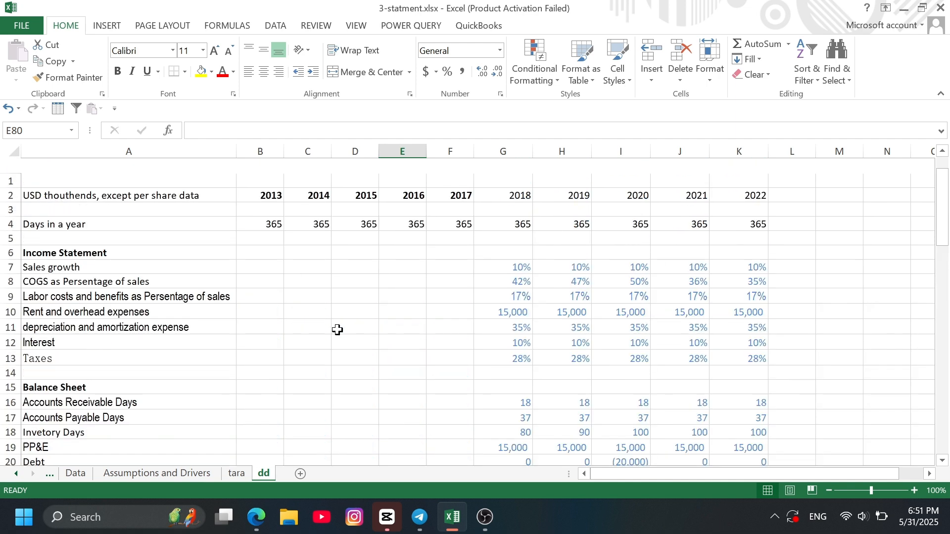
pyautogui.moveTo(268, 180); pyautogui.dragTo(465, 187)
pyautogui.click(415, 296)
pyautogui.scroll(-4, 401, 313)
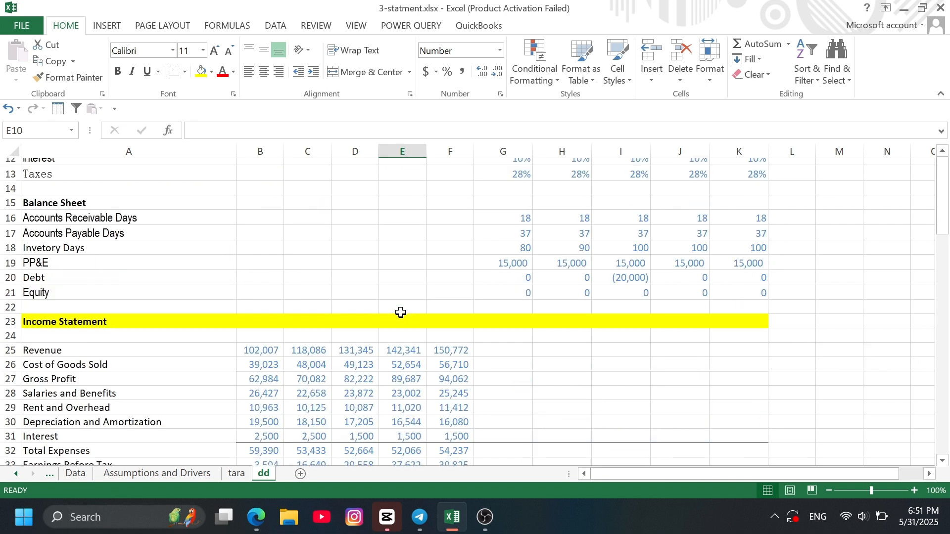
pyautogui.scroll(-6, 400, 313)
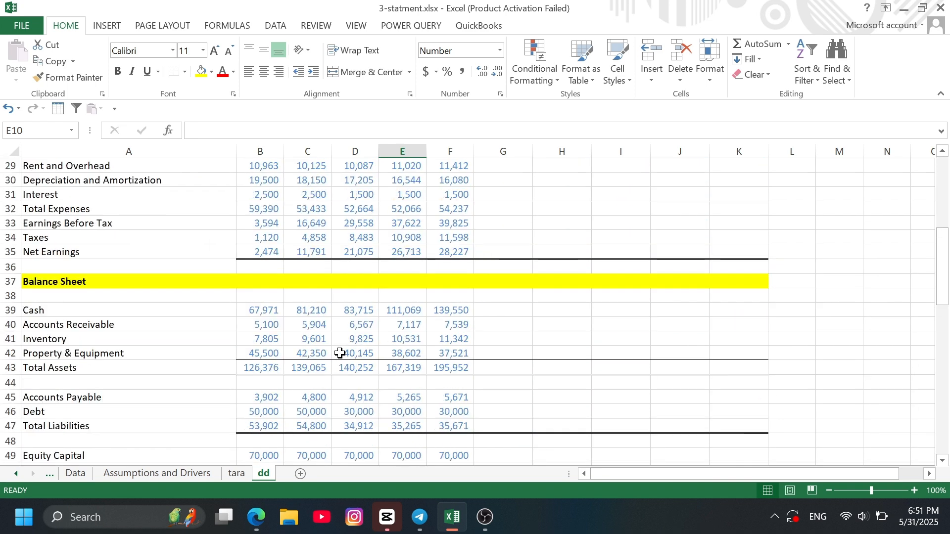
pyautogui.scroll(-5, 341, 353)
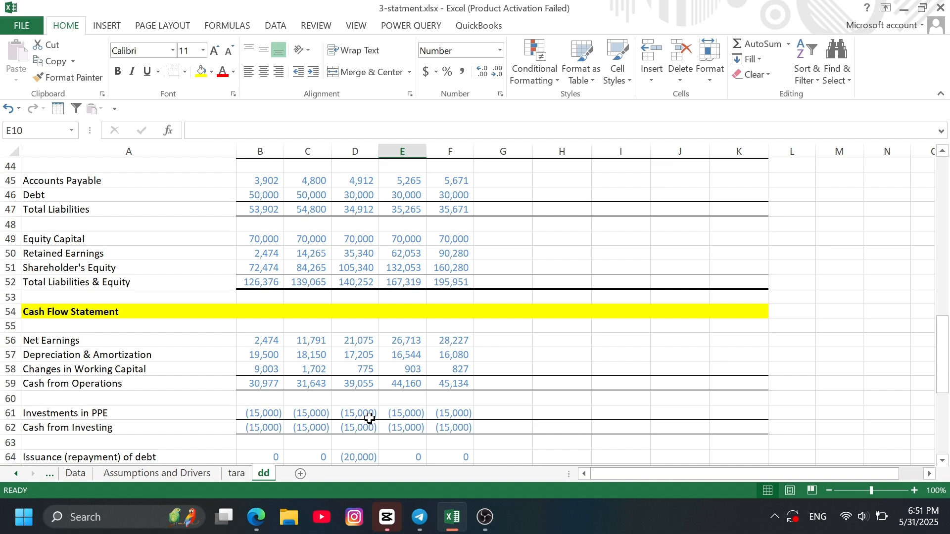
pyautogui.scroll(14, 391, 396)
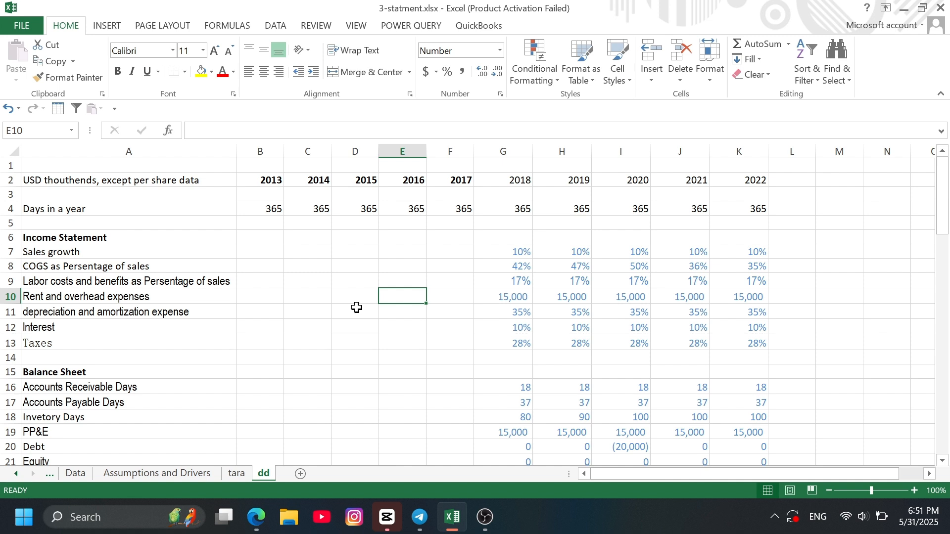
# - Calculate 2014 sales growth in C7 from the Revenue row with the formula =(C25-B25)/B25
pyautogui.click(315, 248)
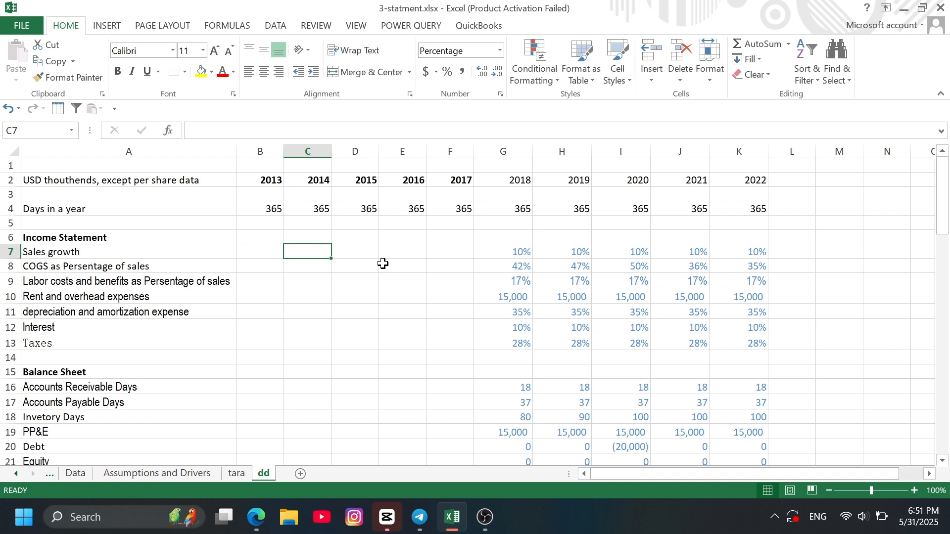
pyautogui.write('=')
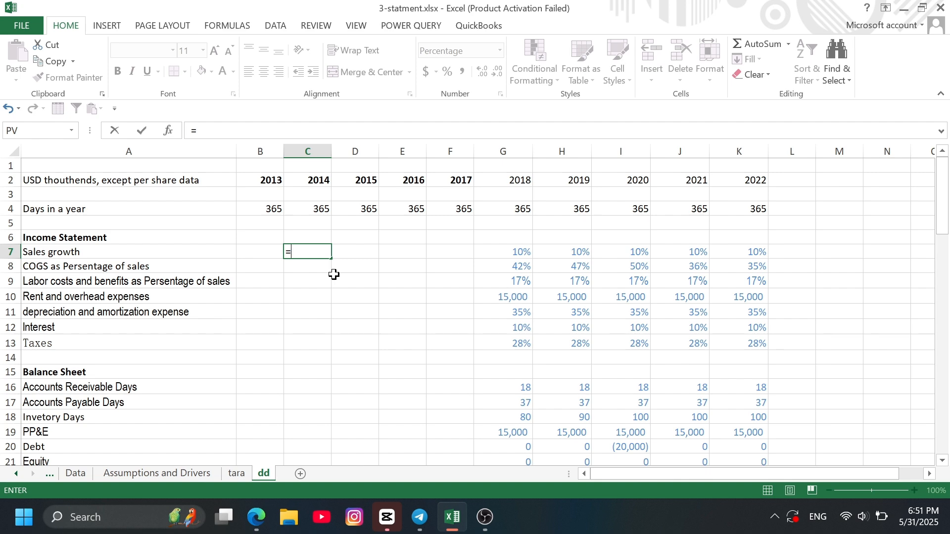
pyautogui.scroll(-4, 334, 275)
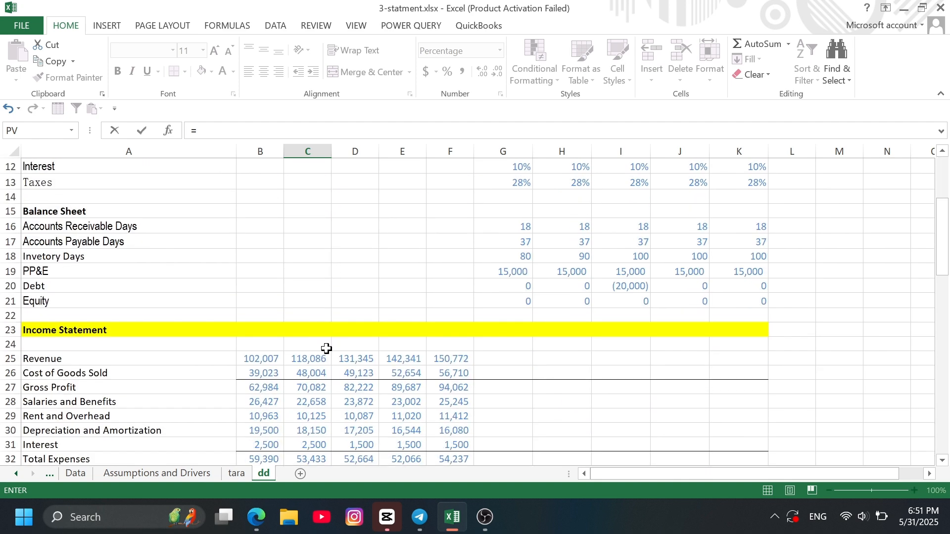
pyautogui.click(319, 360)
pyautogui.press('BackSpace')
pyautogui.press('BackSpace')
pyautogui.press('BackSpace')
pyautogui.write('(')
pyautogui.click(319, 359)
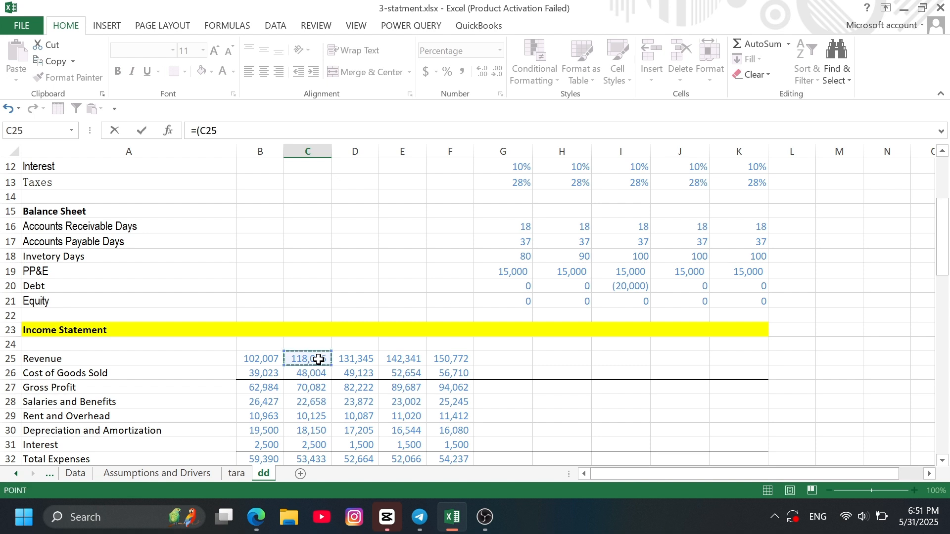
pyautogui.write('-')
pyautogui.click(267, 365)
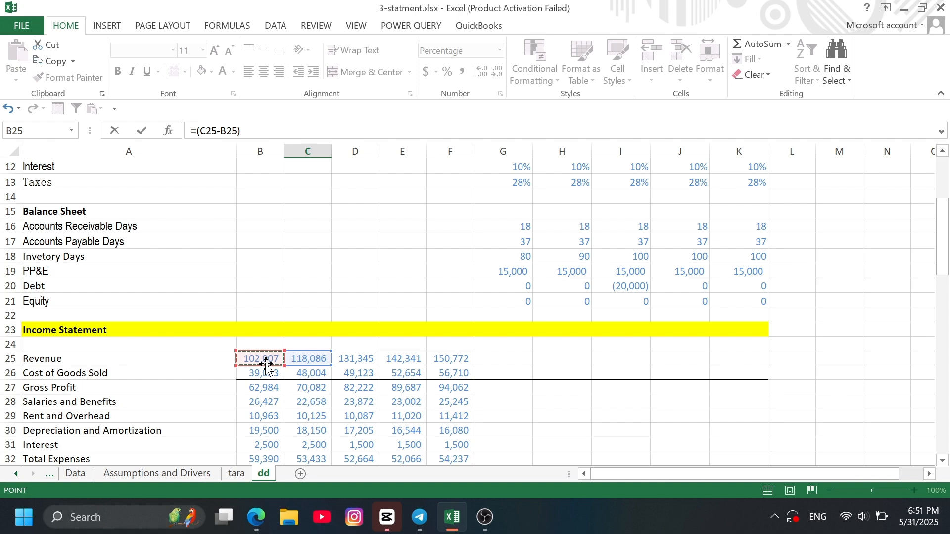
pyautogui.write(')/')
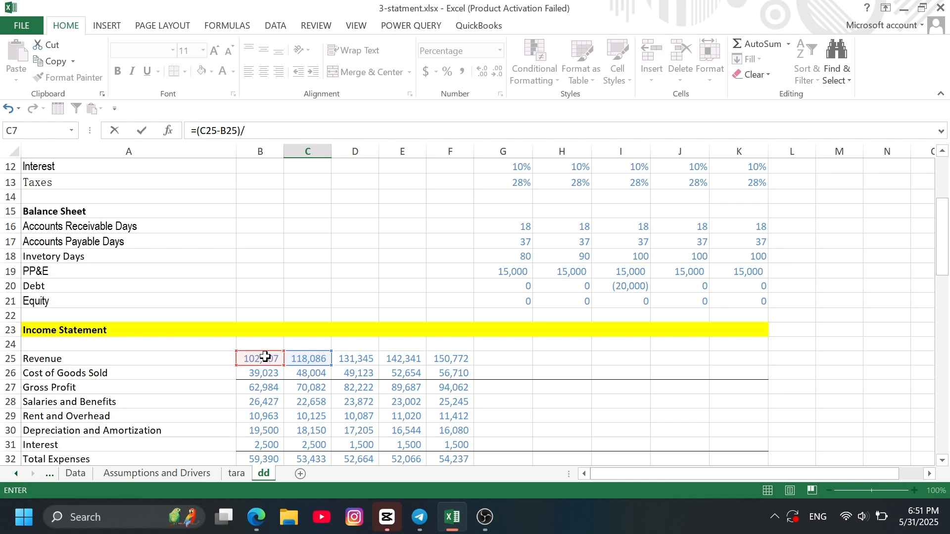
pyautogui.click(266, 360)
pyautogui.hotkey('ctrl', 'Return')
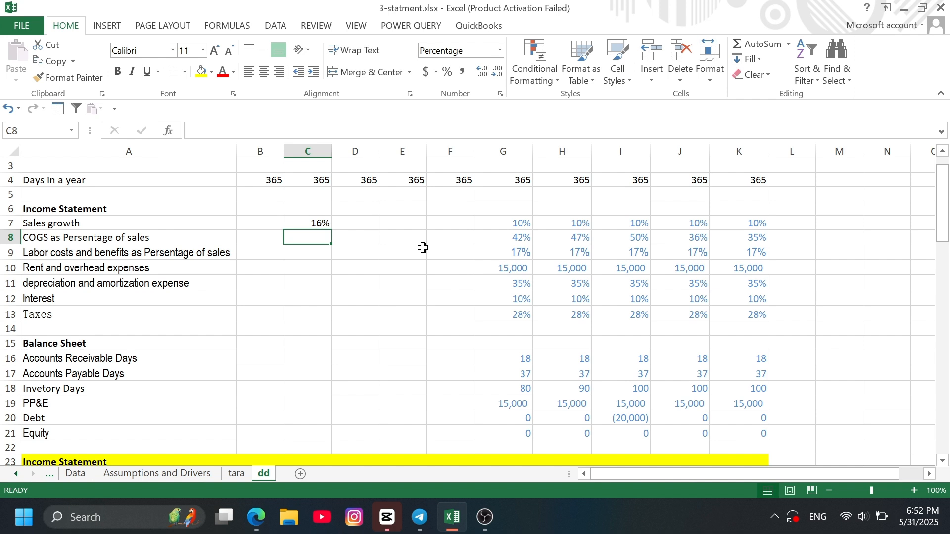
# - Calculate 2013 COGS as a percentage of sales in B8 with the formula =B26/B25
pyautogui.press('Left')
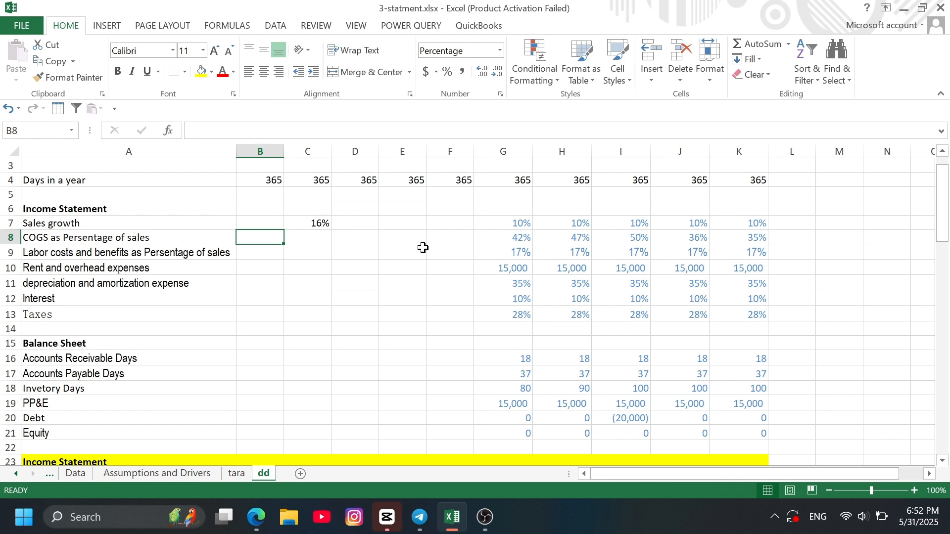
pyautogui.write('=')
pyautogui.scroll(-2, 292, 344)
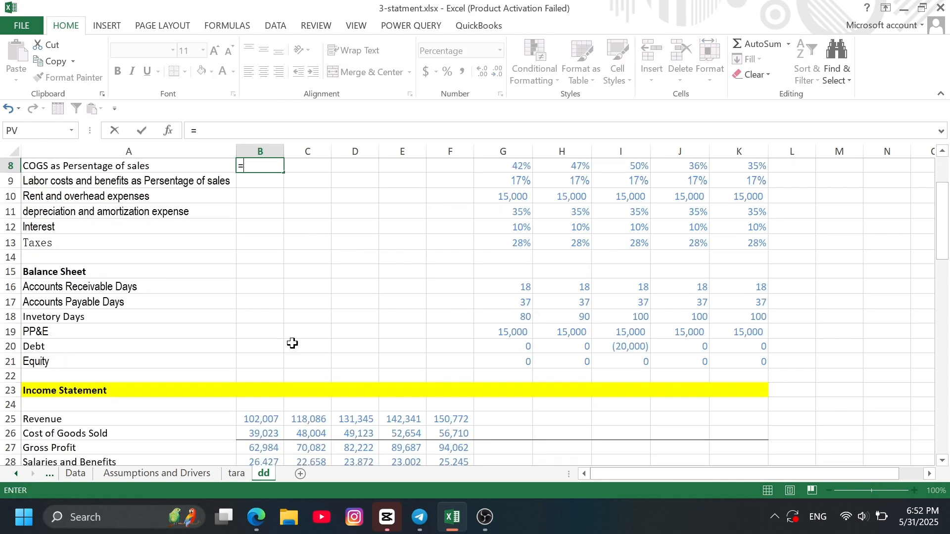
pyautogui.scroll(-2, 292, 343)
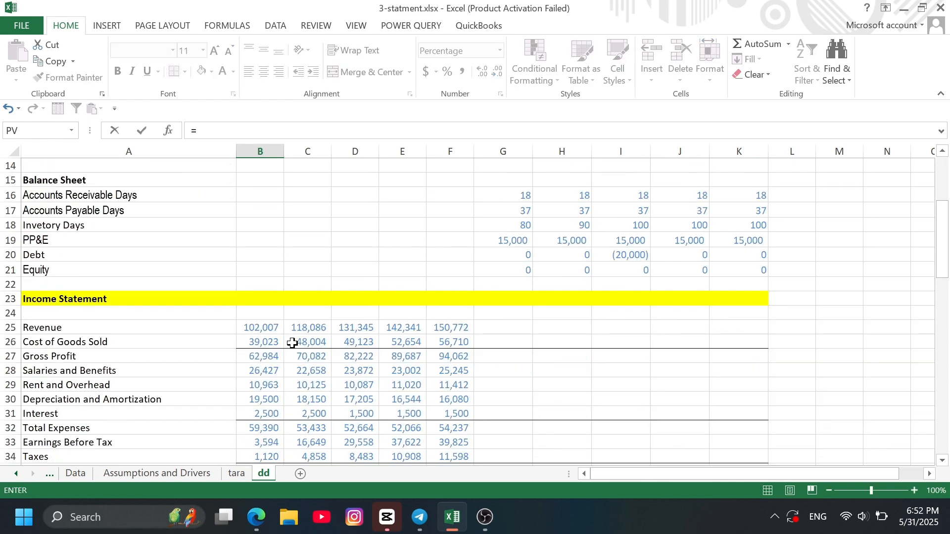
pyautogui.click(258, 345)
pyautogui.write('/')
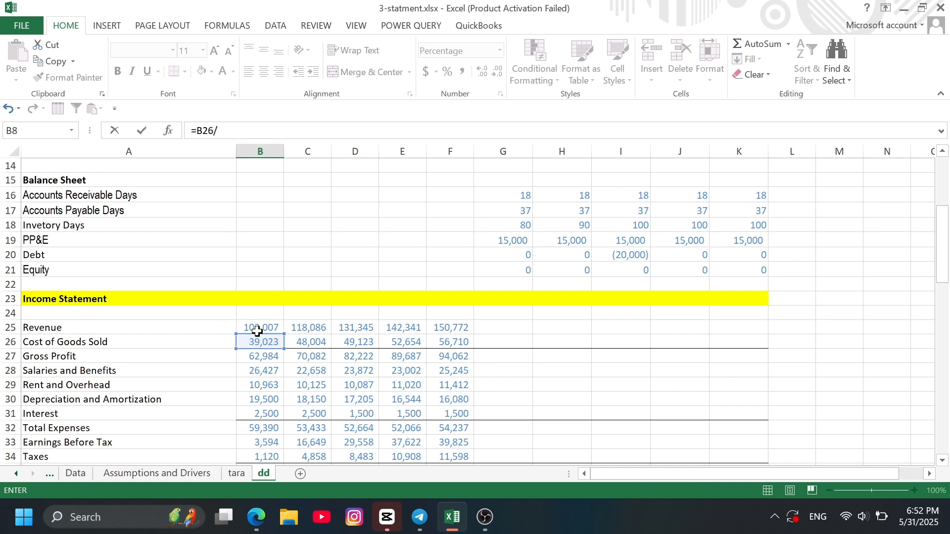
pyautogui.click(258, 331)
pyautogui.press('Return')
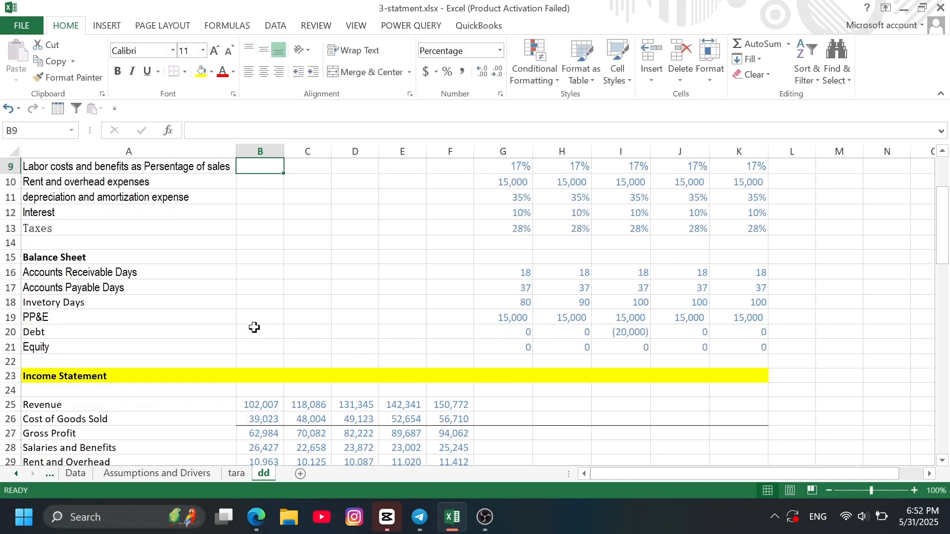
# - Calculate 2013 labor costs and benefits as a percentage of sales in B9 with the formula =B28/B25
pyautogui.scroll(2, 348, 240)
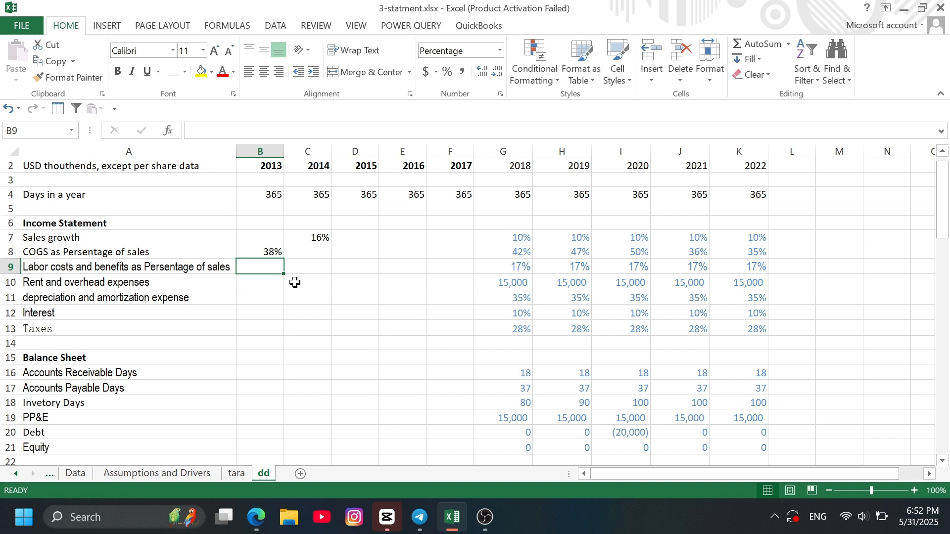
pyautogui.write('=')
pyautogui.scroll(-5, 333, 307)
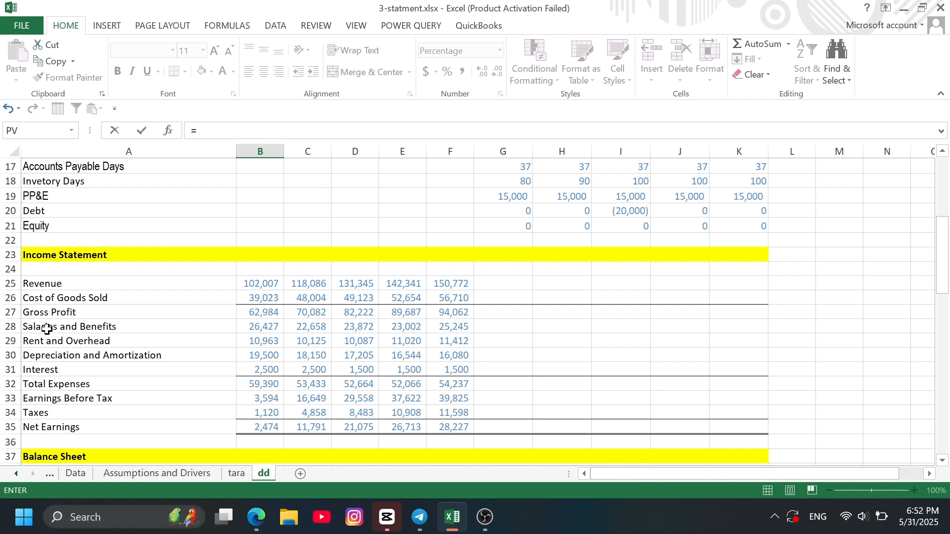
pyautogui.click(274, 327)
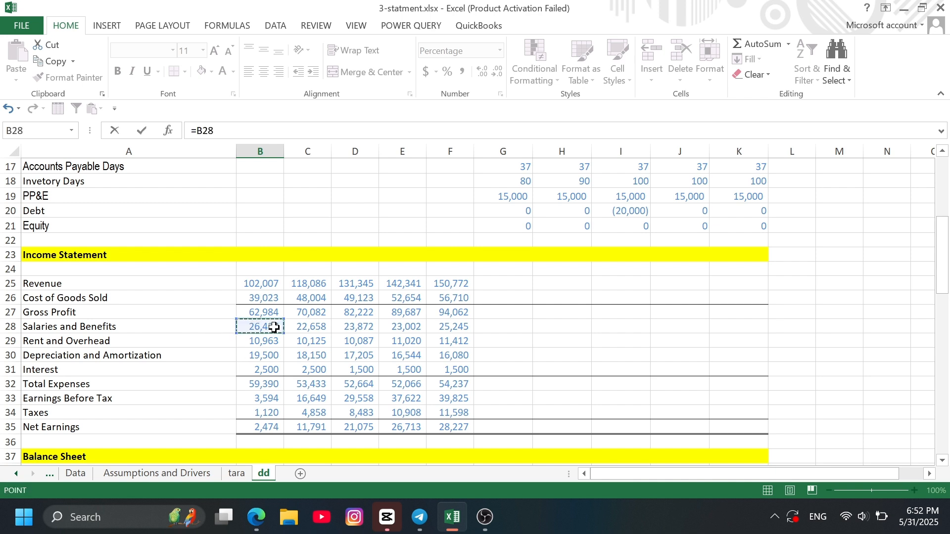
pyautogui.write('/')
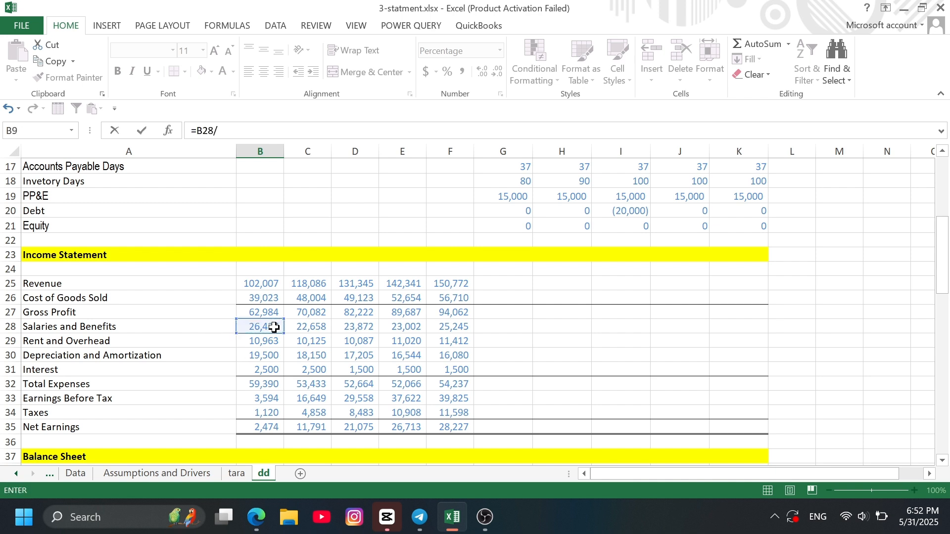
pyautogui.click(263, 287)
pyautogui.press('Return')
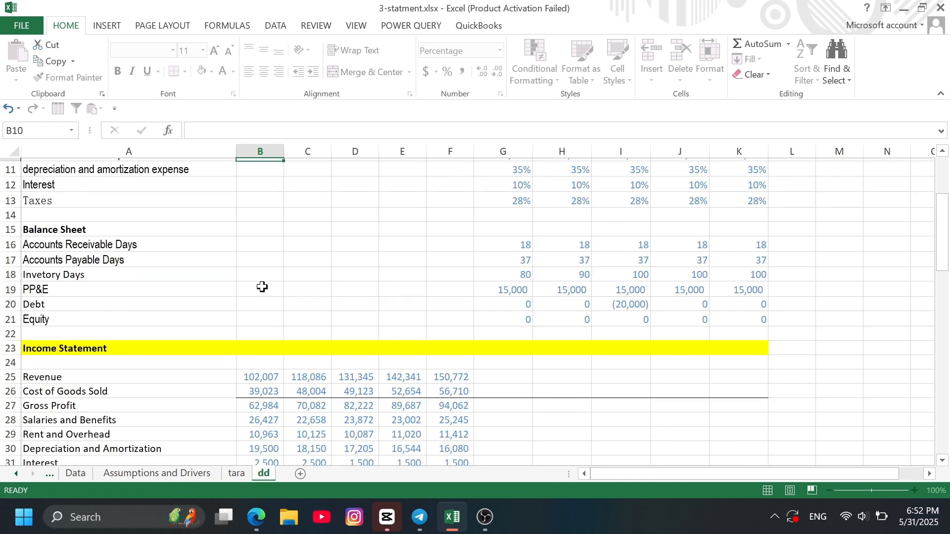
# - Link the 2013 rent and overhead expenses in B10 to the income statement's Rent and Overhead amount in B29
pyautogui.scroll(1, 320, 247)
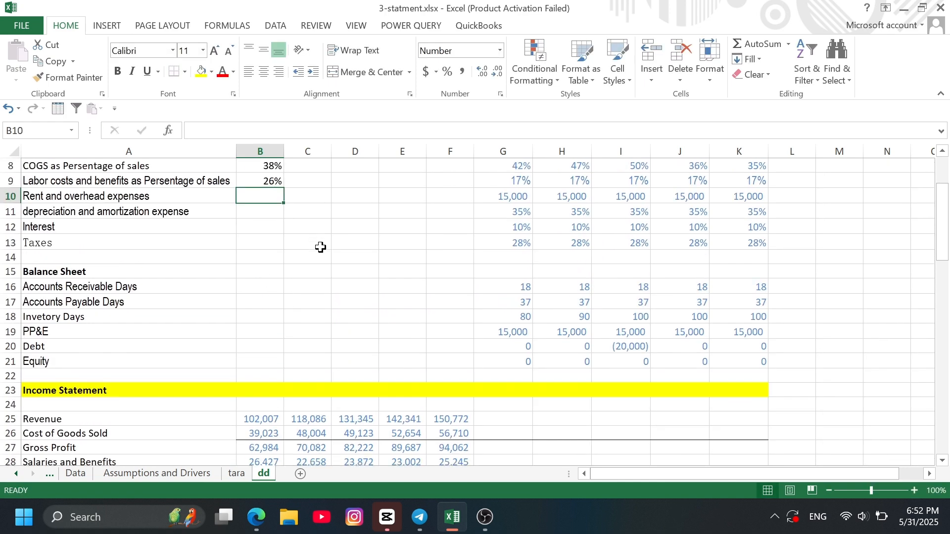
pyautogui.write('=')
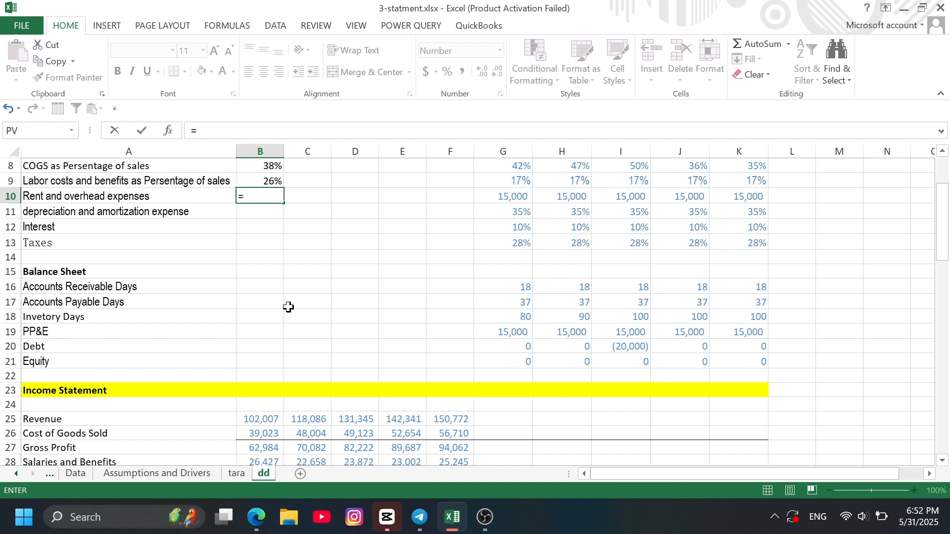
pyautogui.scroll(-2, 288, 308)
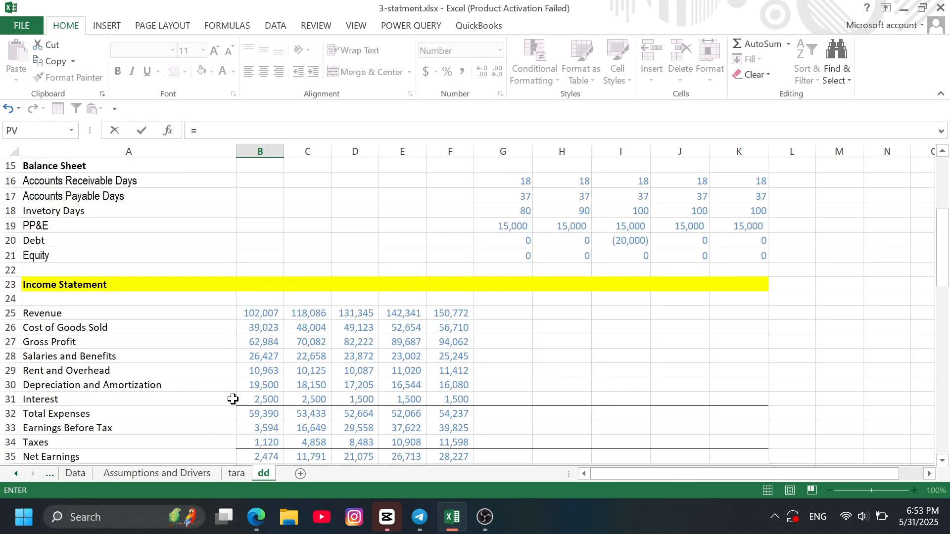
pyautogui.scroll(-1, 232, 399)
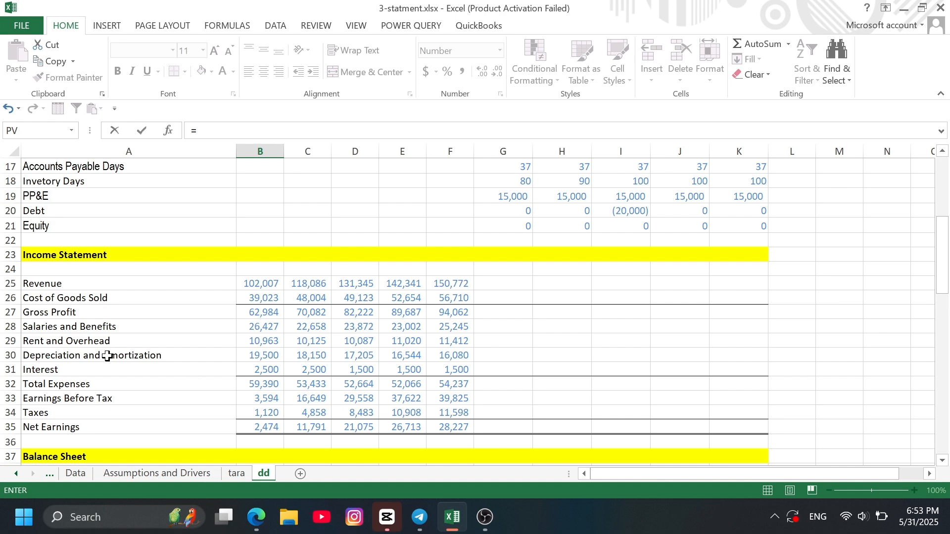
pyautogui.click(270, 344)
pyautogui.press('Escape')
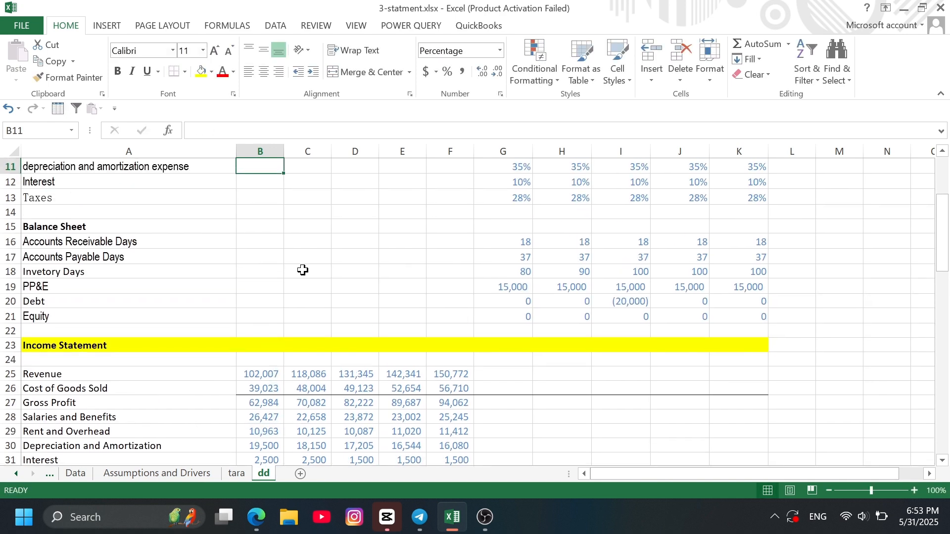
# - Calculate 2013 depreciation and amortization expense as a percentage of Property & Equipment in B11 with the formula =B30/B42
pyautogui.scroll(1, 303, 270)
pyautogui.write('=')
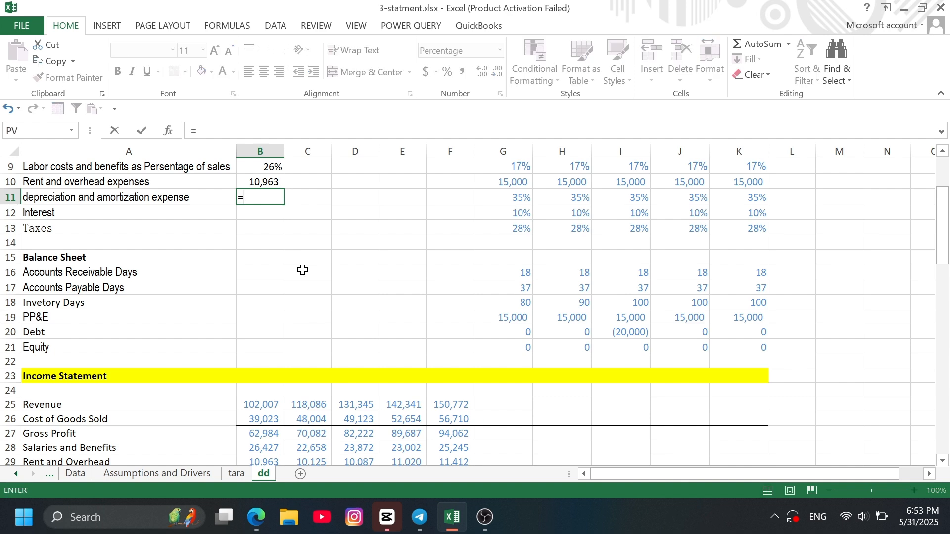
pyautogui.scroll(-3, 312, 337)
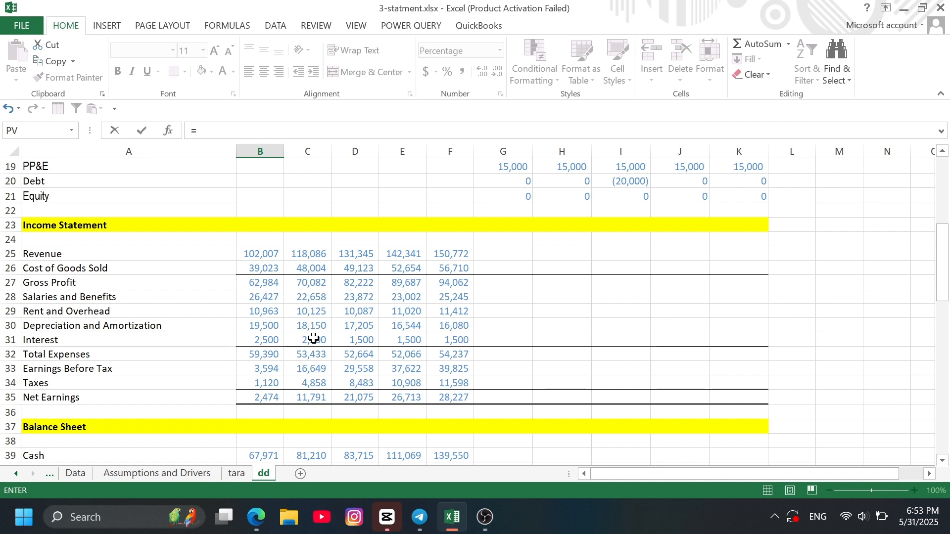
pyautogui.scroll(3, 298, 273)
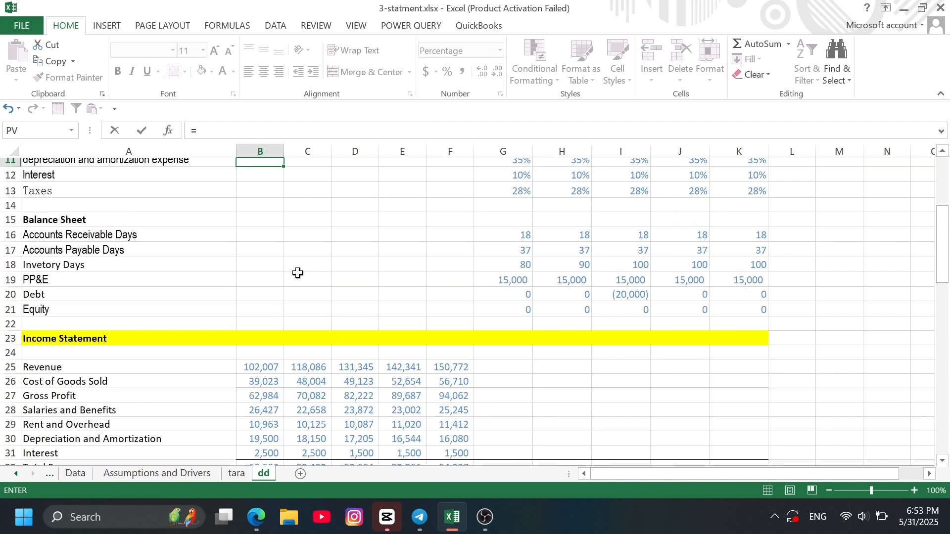
pyautogui.scroll(1, 298, 274)
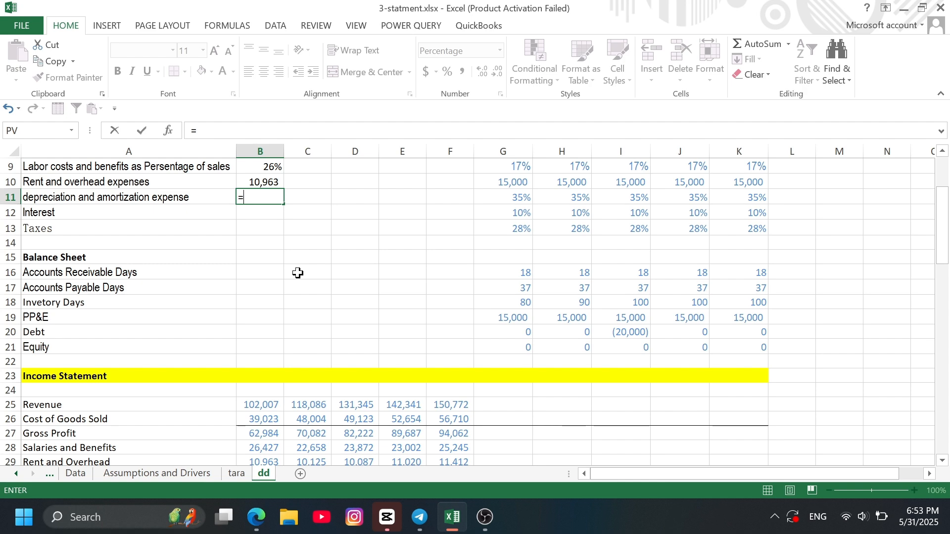
pyautogui.scroll(-5, 101, 295)
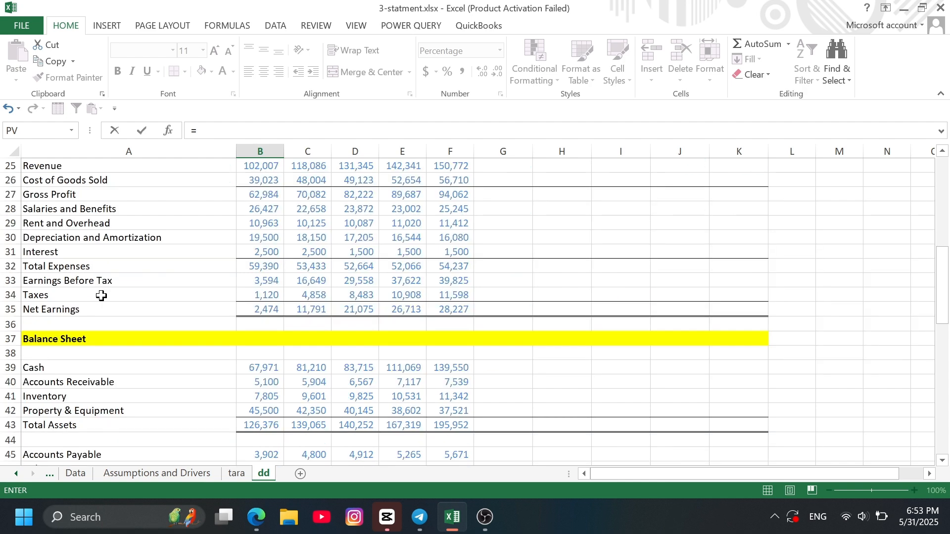
pyautogui.click(262, 237)
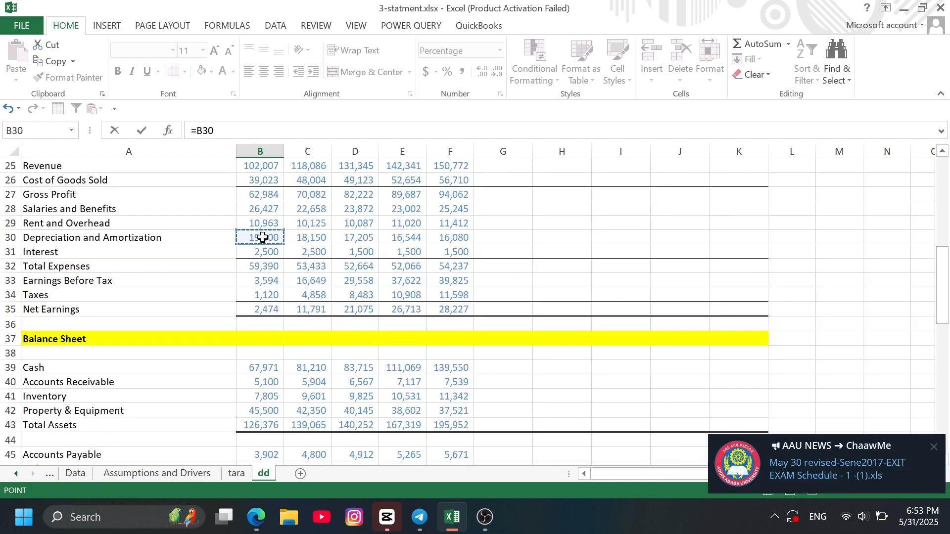
pyautogui.write('/')
pyautogui.scroll(-5, 292, 252)
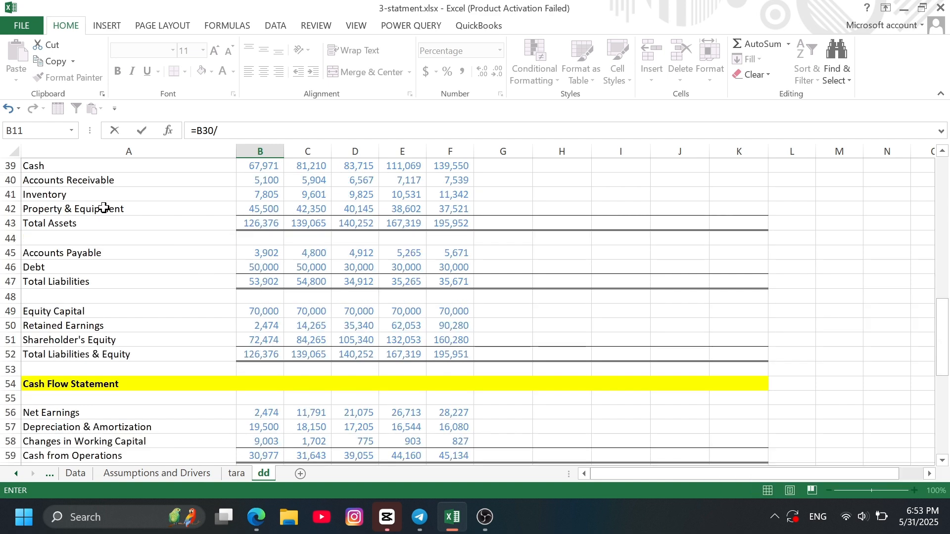
pyautogui.click(262, 209)
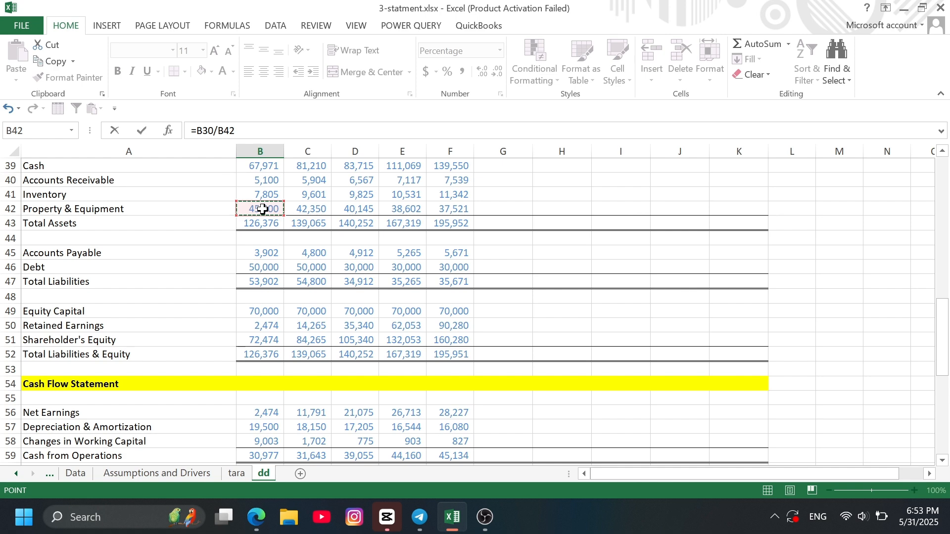
pyautogui.press('Escape')
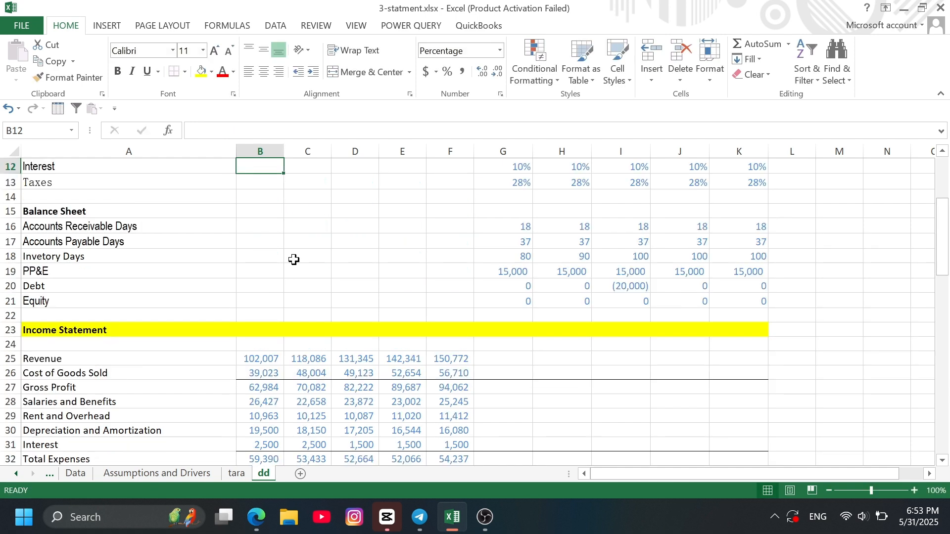
# - Calculate the 2013 interest rate on debt in B12 with the formula =B31/B46
pyautogui.scroll(1, 316, 266)
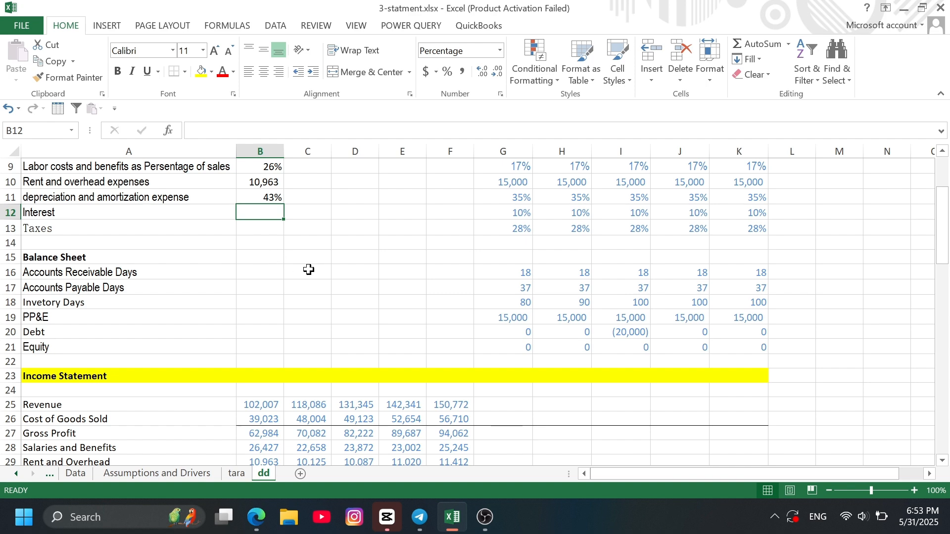
pyautogui.write('=')
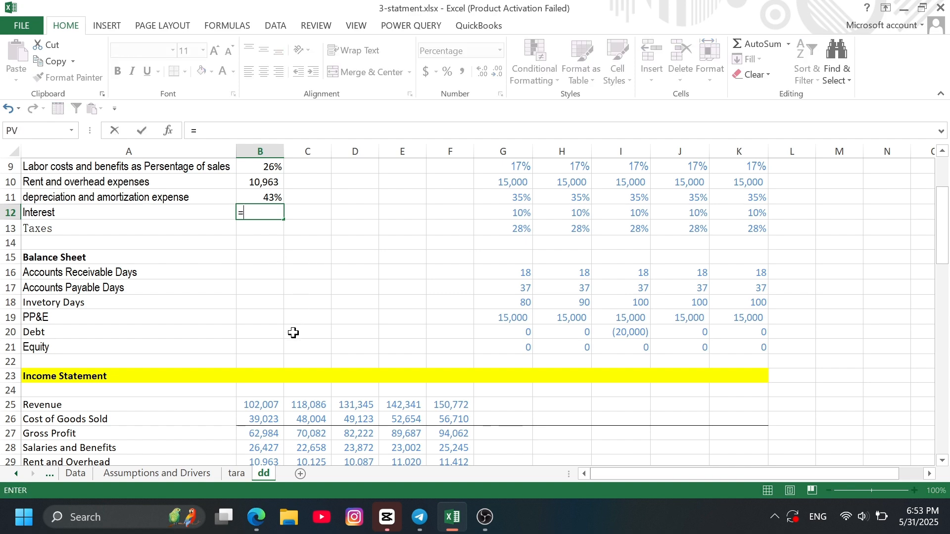
pyautogui.scroll(-2, 293, 333)
pyautogui.scroll(-2, 335, 373)
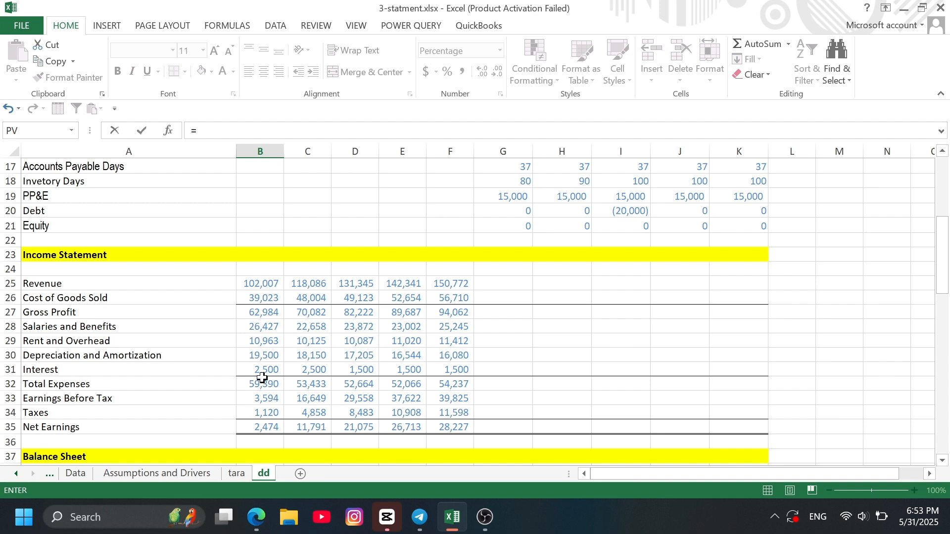
pyautogui.click(263, 370)
pyautogui.write('/')
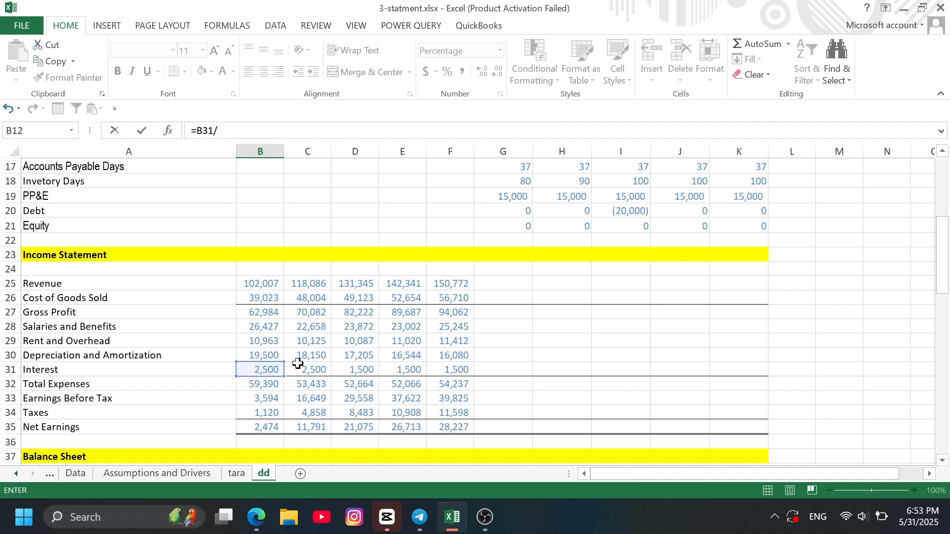
pyautogui.scroll(-1, 333, 373)
pyautogui.scroll(-4, 333, 374)
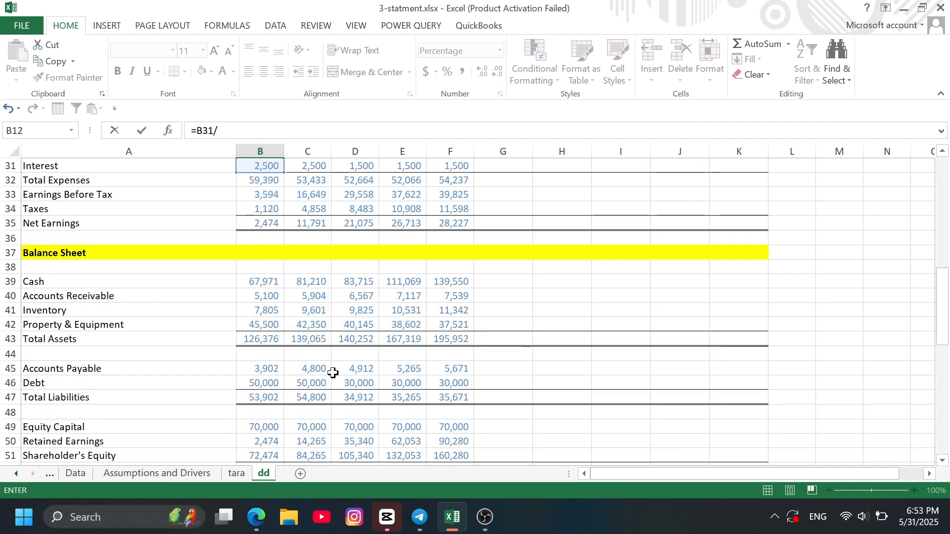
pyautogui.scroll(-1, 333, 373)
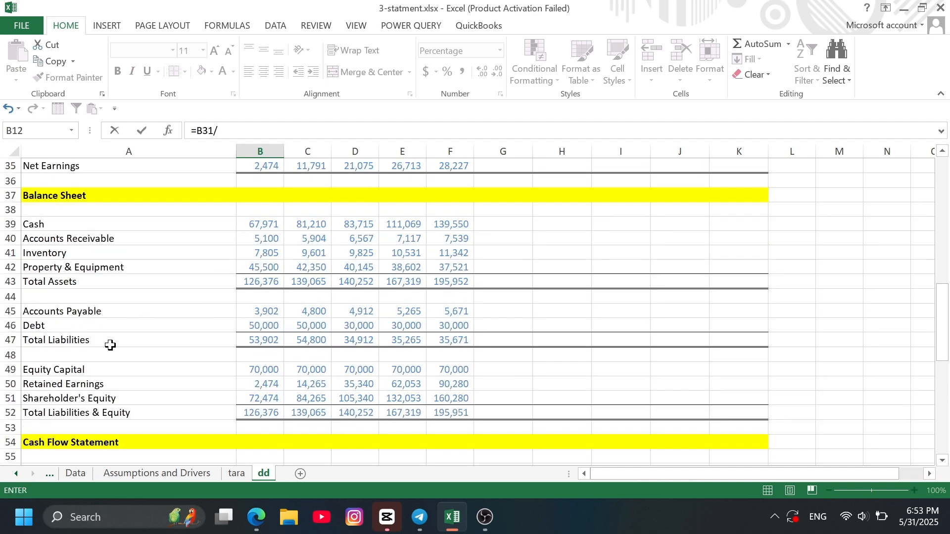
pyautogui.click(273, 327)
pyautogui.press('Escape')
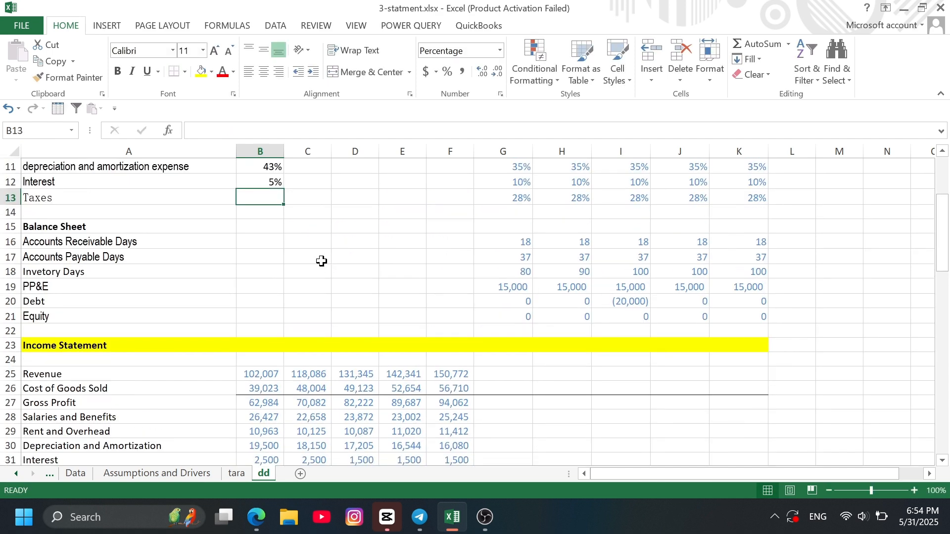
# - Calculate the 2013 tax rate on earnings before tax in B13 with the formula =B34/B33
pyautogui.write('=')
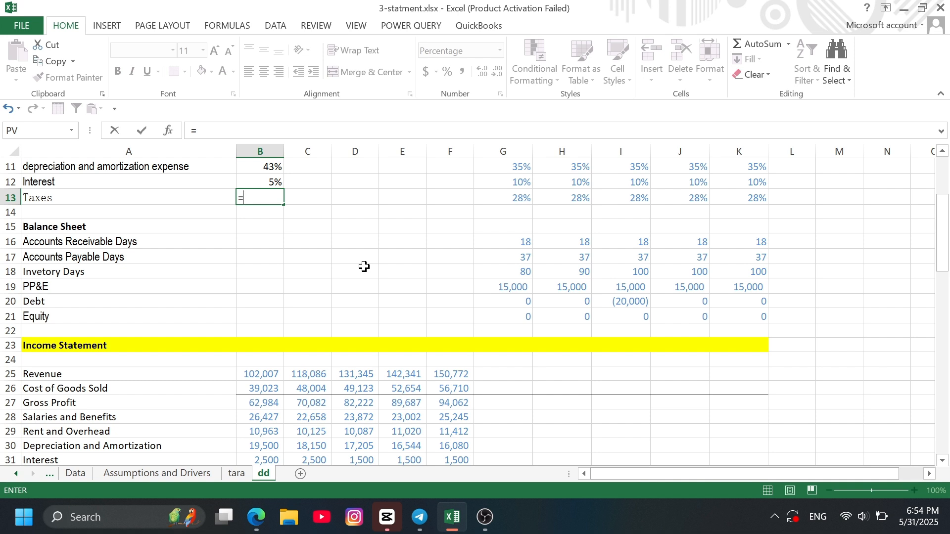
pyautogui.scroll(-2, 364, 266)
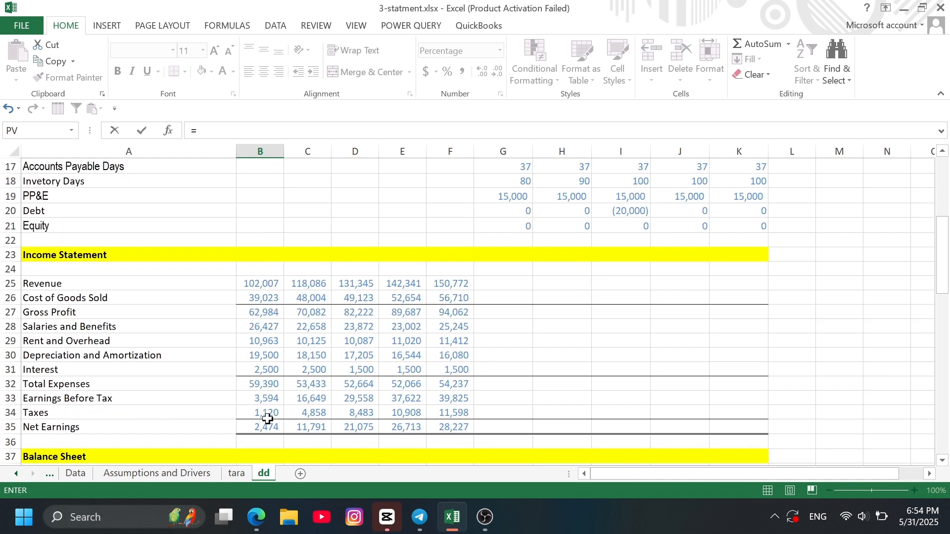
pyautogui.click(267, 414)
pyautogui.write('/')
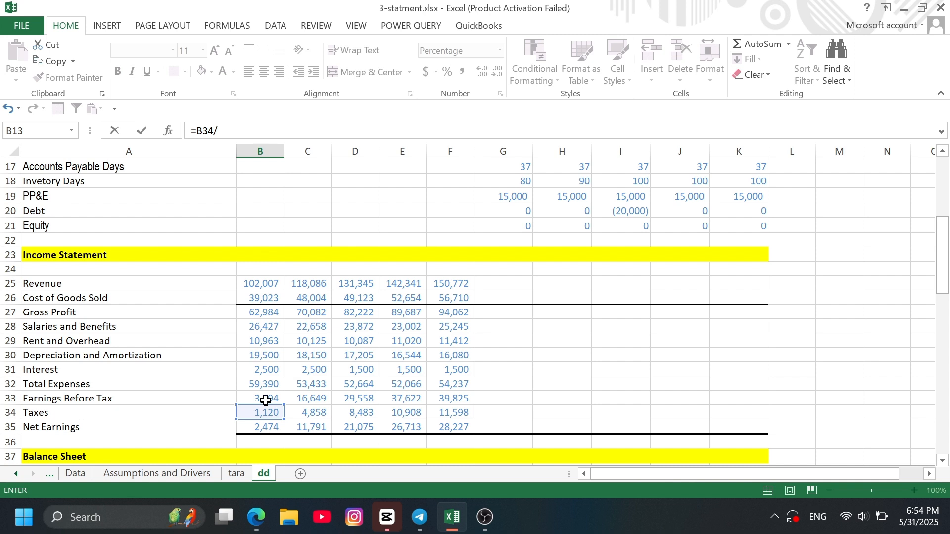
pyautogui.click(265, 401)
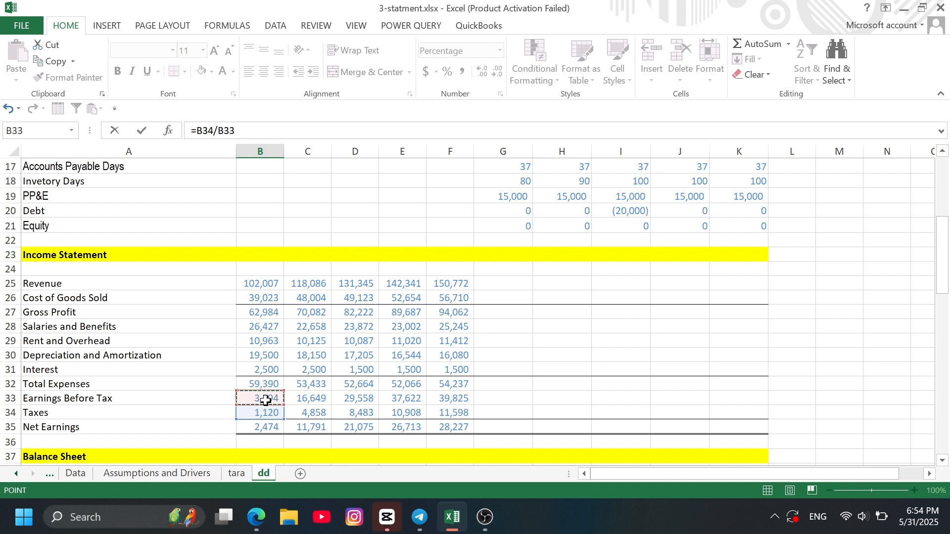
pyautogui.press('Return')
# - Fill the 2013 driver formulas in B8:B13 into column C, and extend C7:C13 across through 2017 in column F
pyautogui.scroll(4, 266, 400)
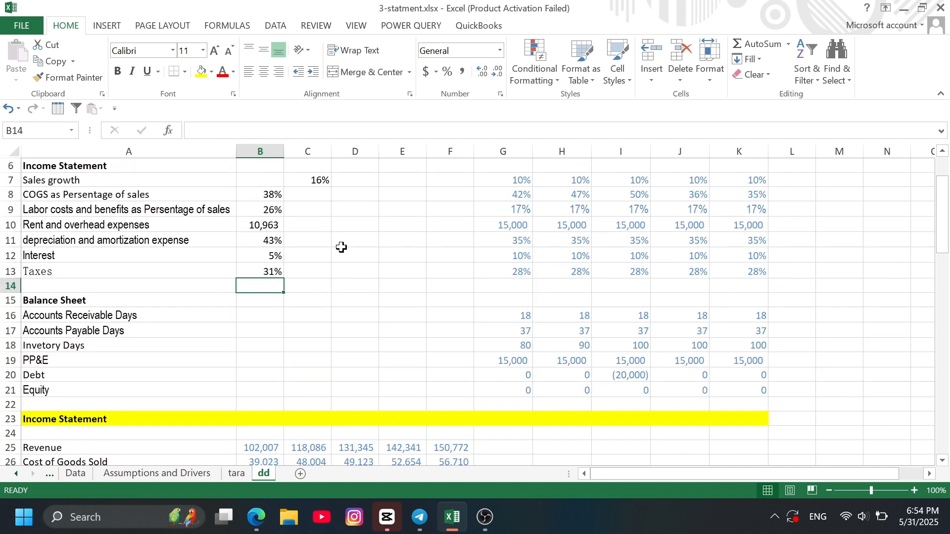
pyautogui.moveTo(269, 195); pyautogui.dragTo(310, 277)
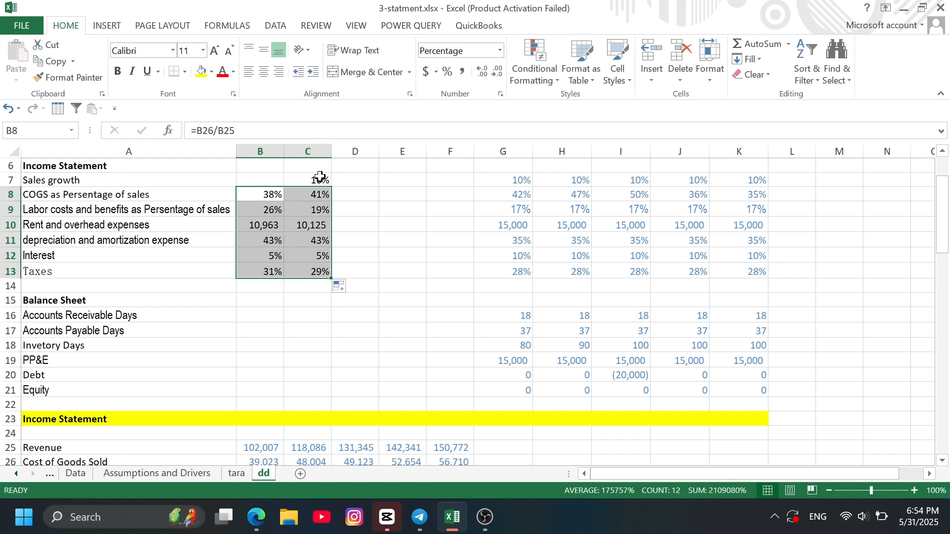
pyautogui.moveTo(320, 179); pyautogui.dragTo(322, 268)
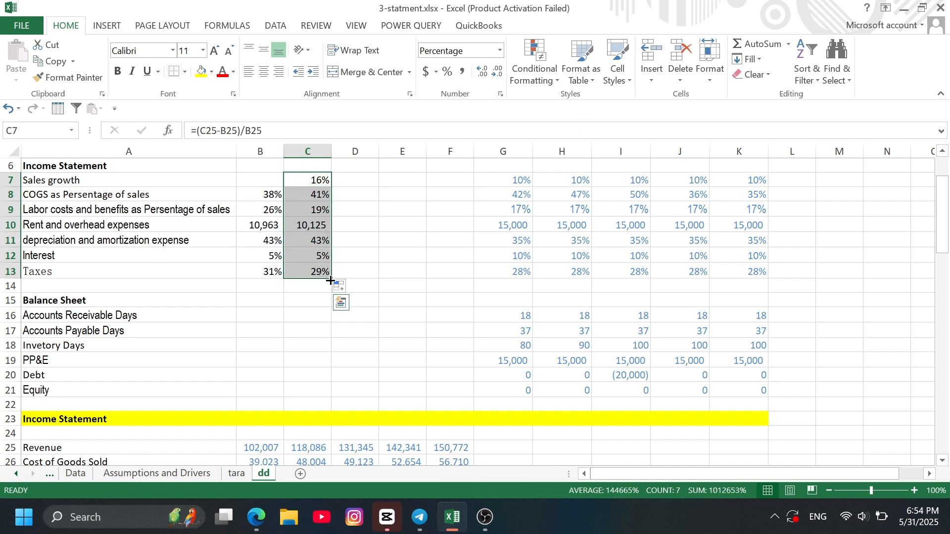
pyautogui.moveTo(331, 278); pyautogui.dragTo(462, 272)
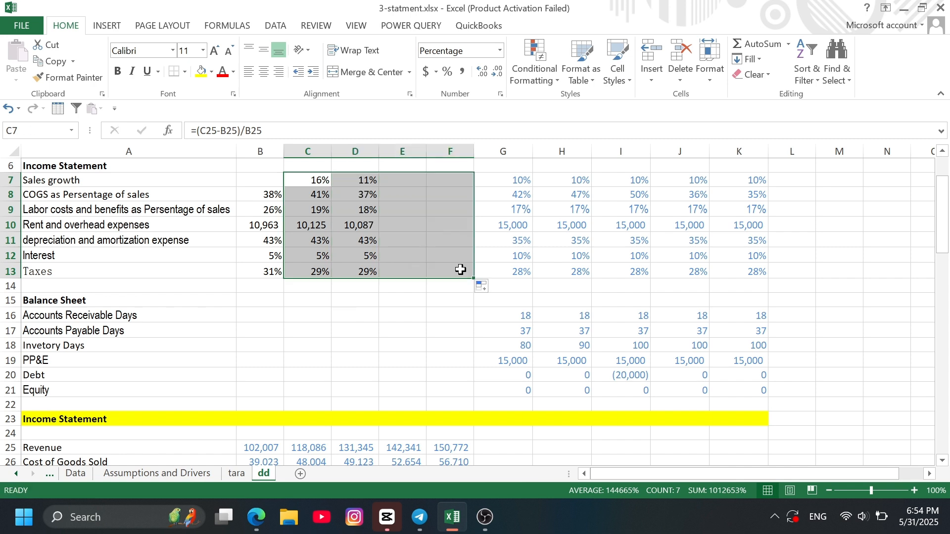
pyautogui.click(389, 344)
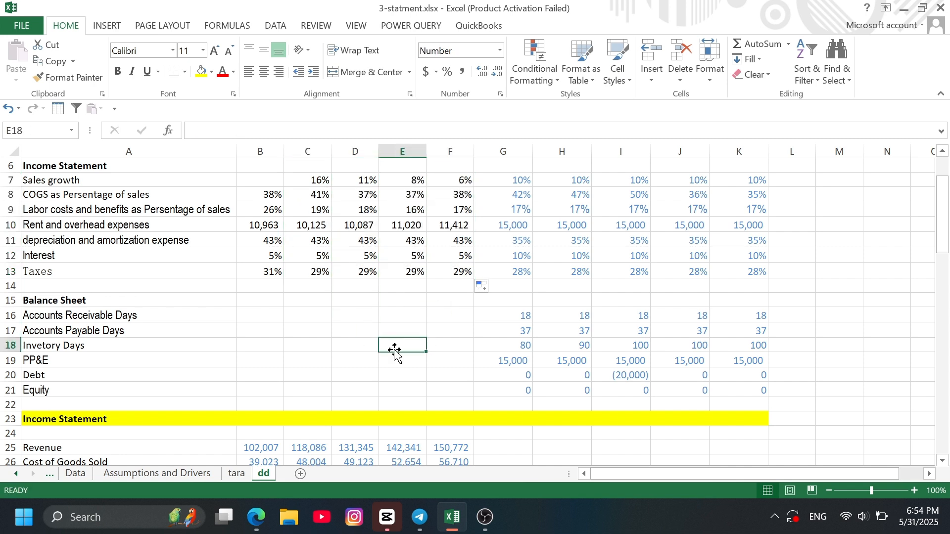
# - Calculate 2013 accounts receivable days in B16 from receivables, days in the year and revenue with the formula =B40*B4/B25
pyautogui.scroll(-1, 551, 272)
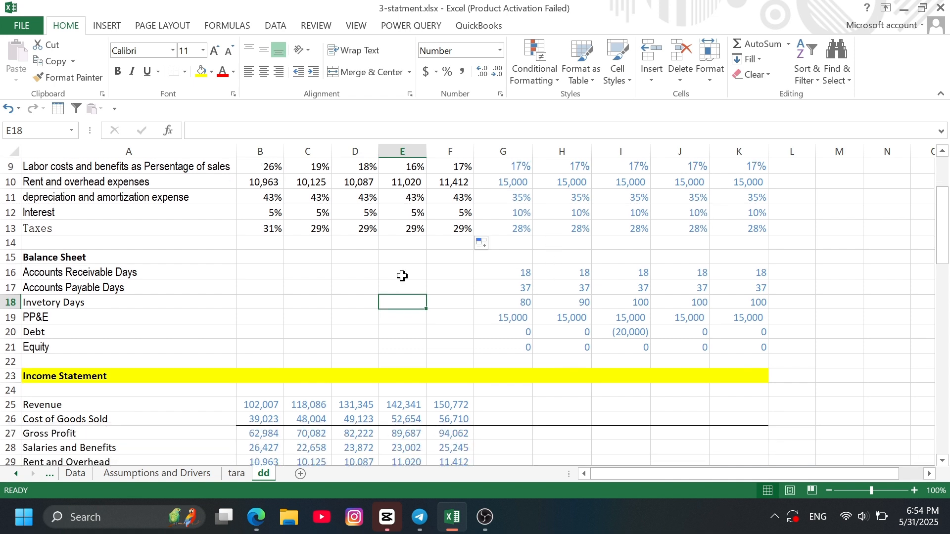
pyautogui.click(262, 274)
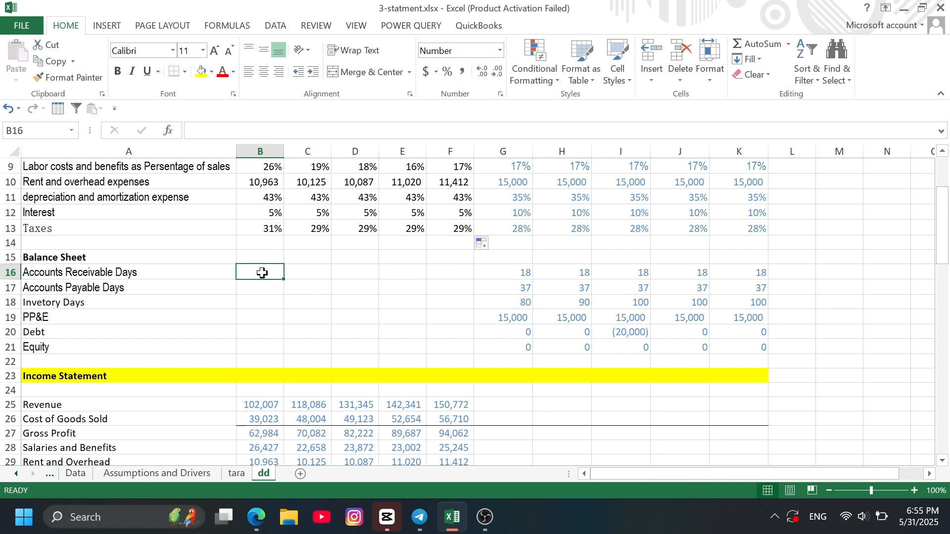
pyautogui.write('=')
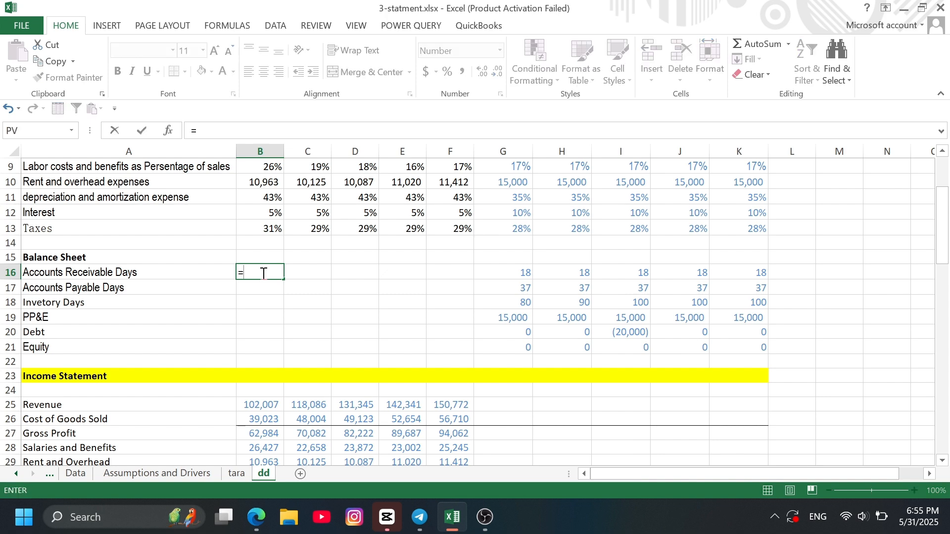
pyautogui.scroll(-2, 298, 310)
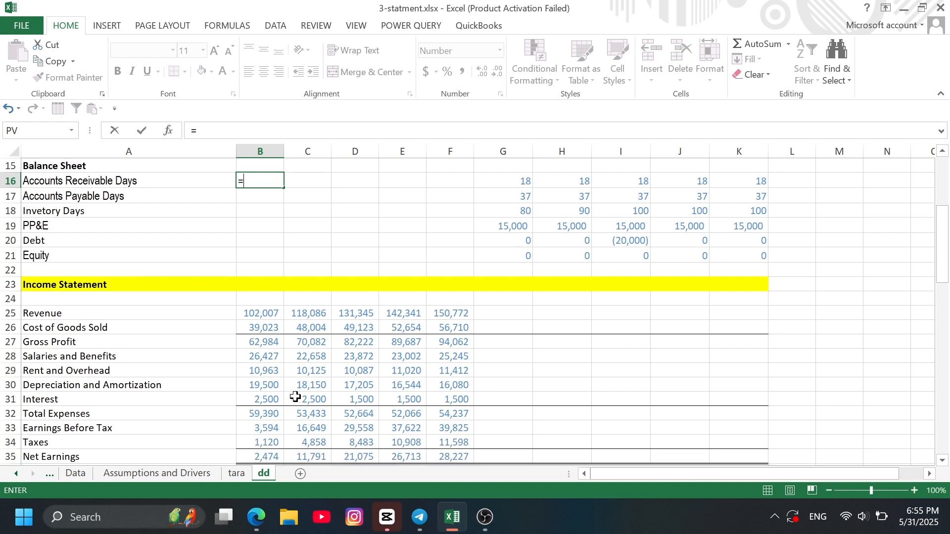
pyautogui.scroll(-5, 308, 386)
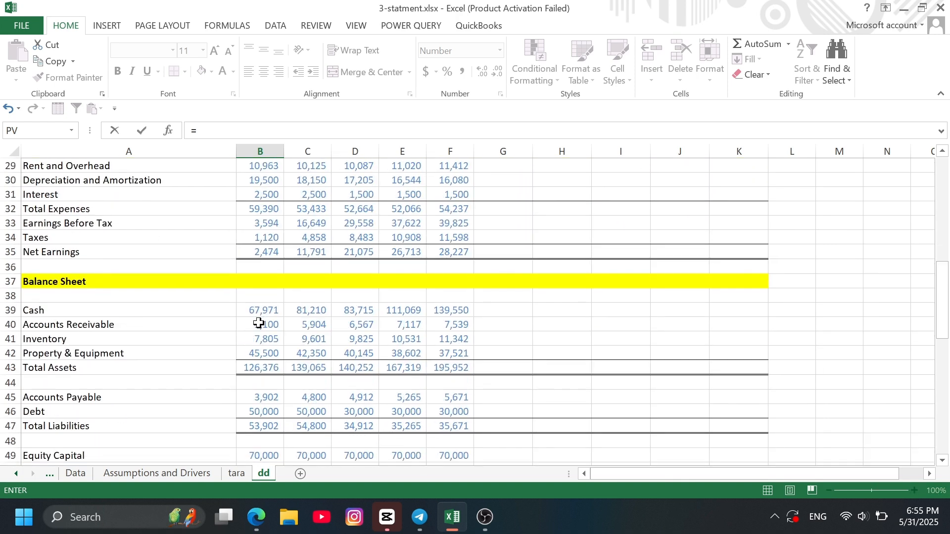
pyautogui.click(260, 325)
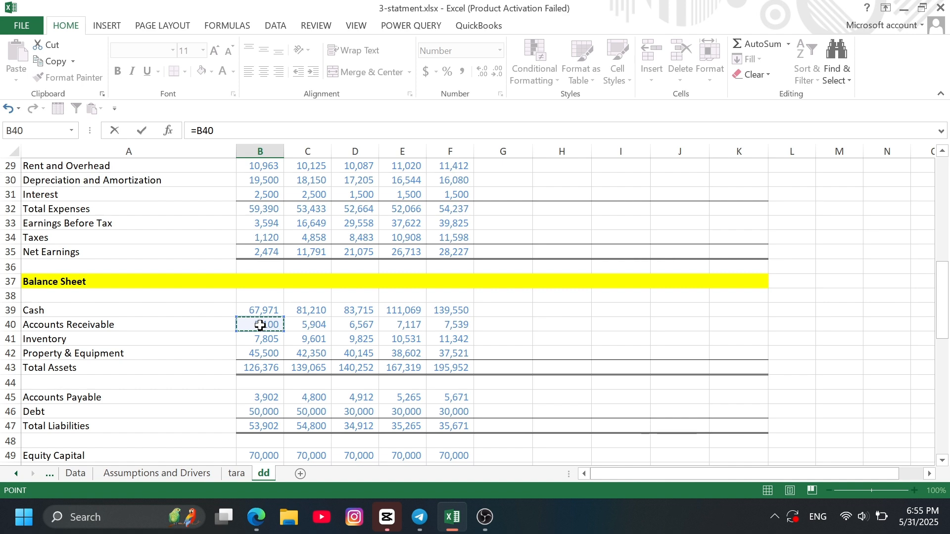
pyautogui.write('*')
pyautogui.scroll(2, 284, 227)
pyautogui.scroll(1, 283, 228)
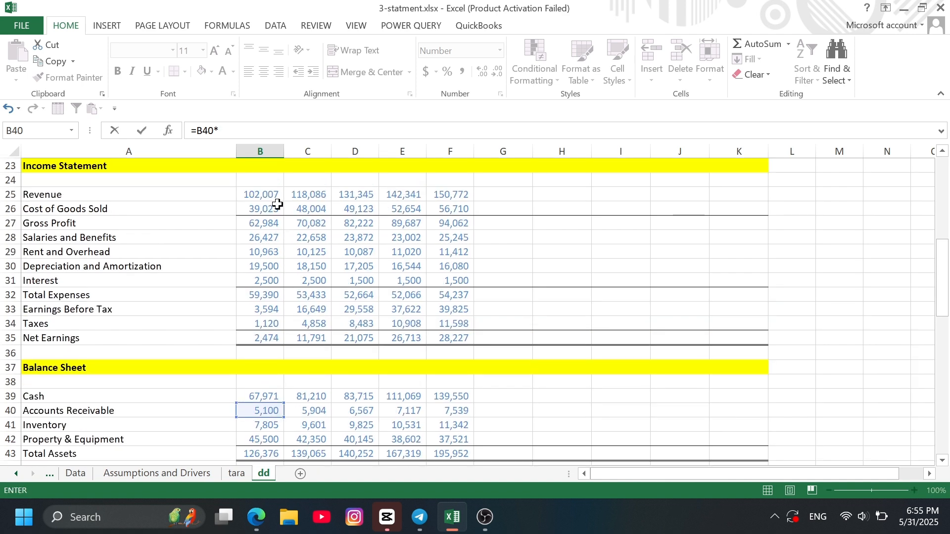
pyautogui.scroll(7, 270, 262)
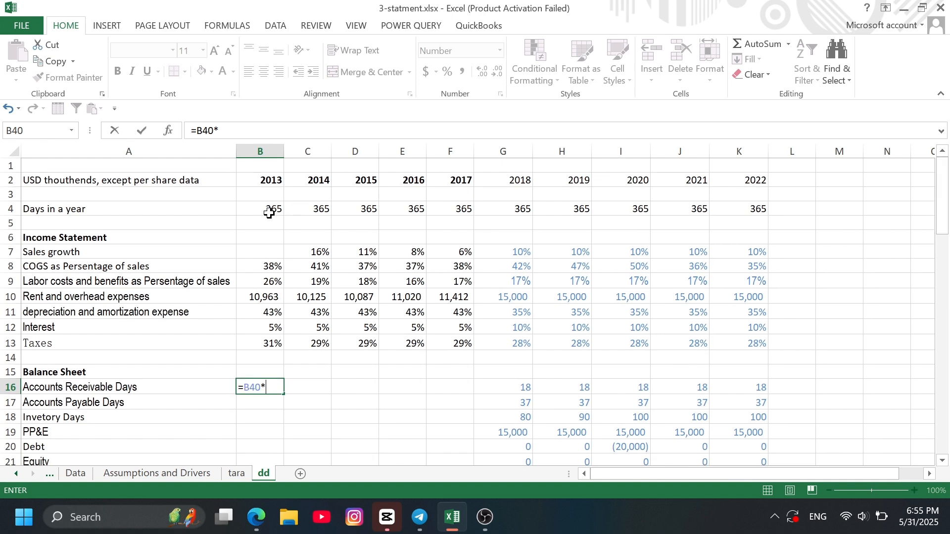
pyautogui.click(267, 210)
pyautogui.write('/')
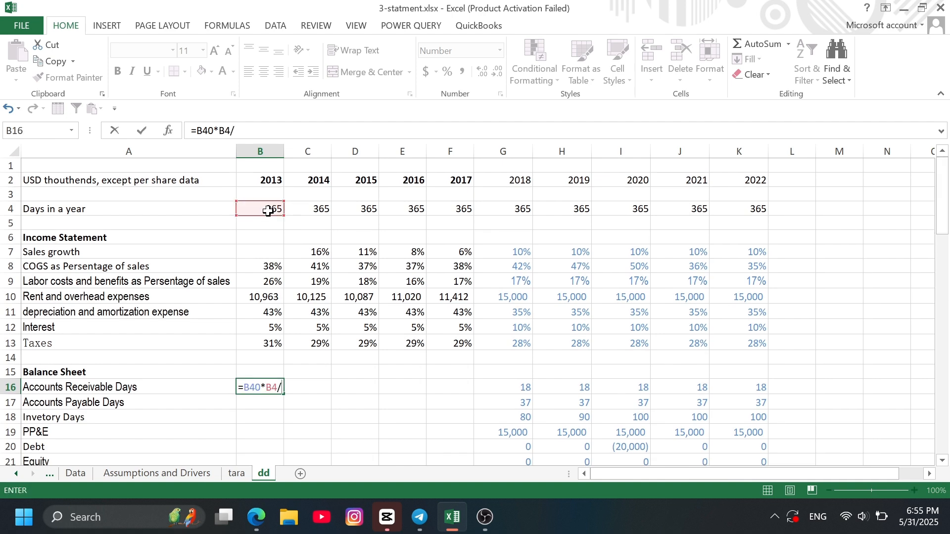
pyautogui.scroll(-4, 304, 333)
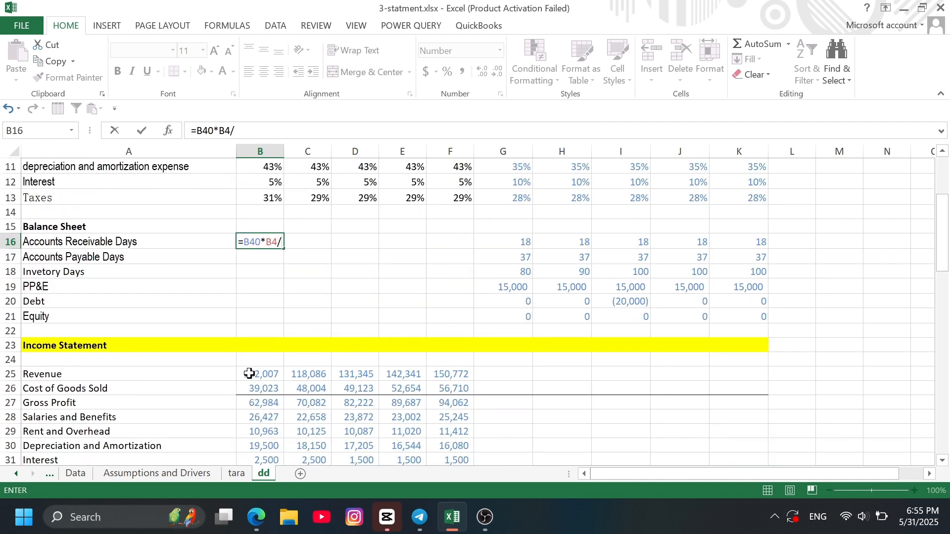
pyautogui.click(249, 374)
pyautogui.press('Return')
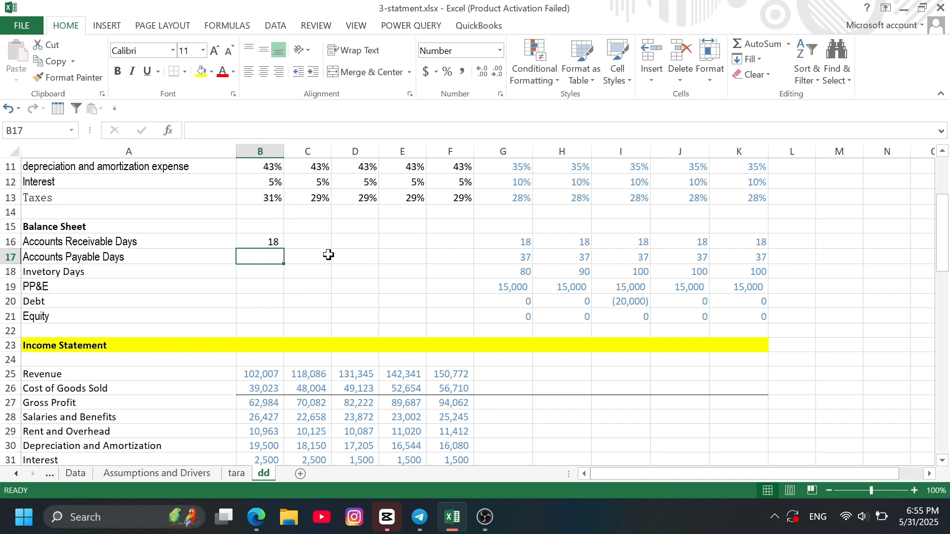
# - Calculate 2013 accounts payable days in B17 from payables and cost of goods sold with the formula =B45*B4/B26
pyautogui.write('=')
pyautogui.scroll(-4, 310, 333)
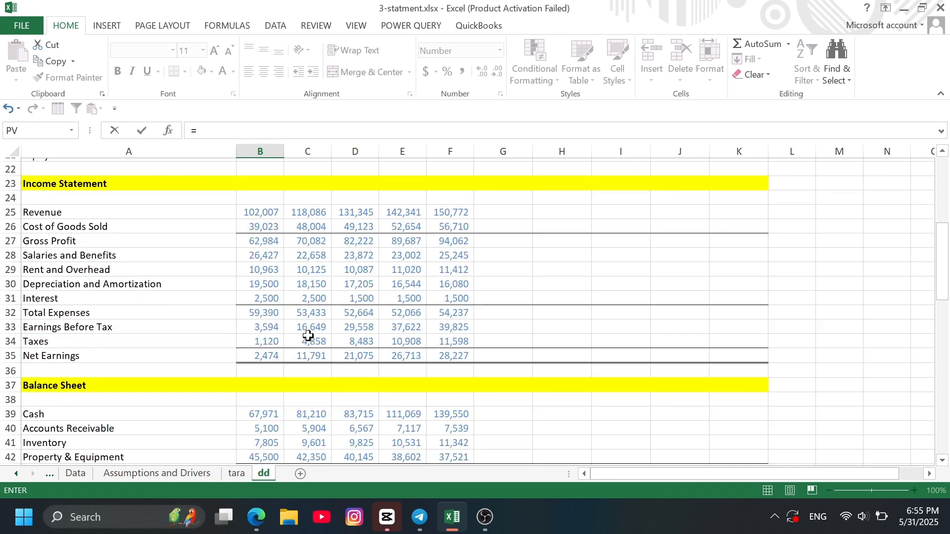
pyautogui.scroll(-3, 297, 420)
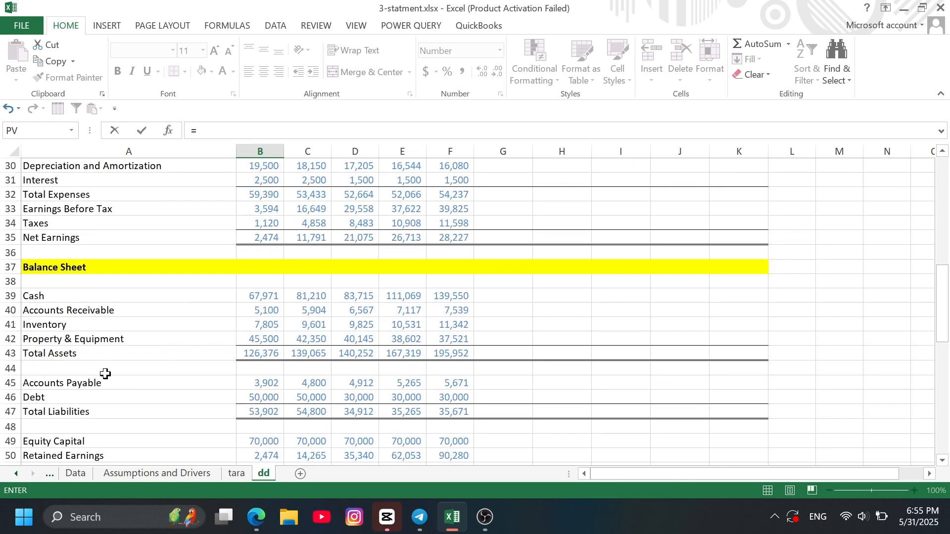
pyautogui.click(256, 383)
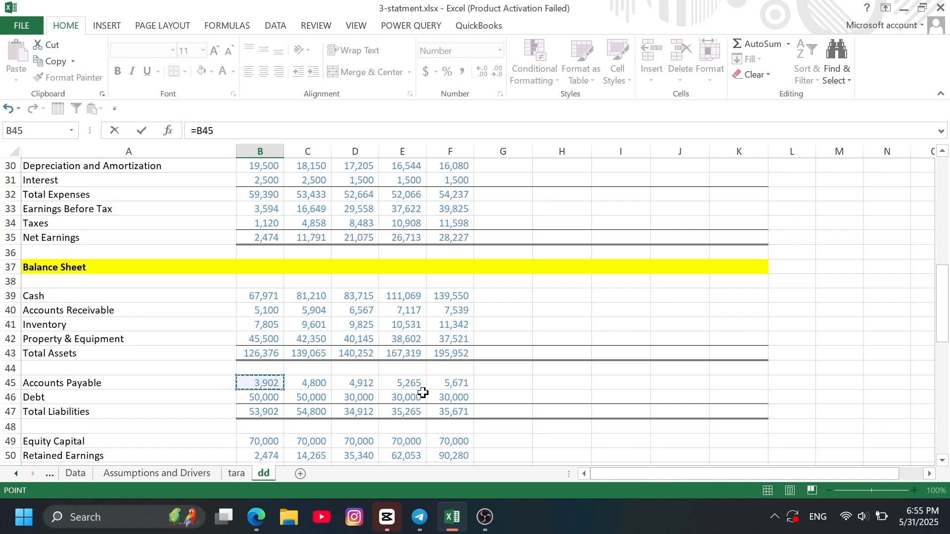
pyautogui.write('*')
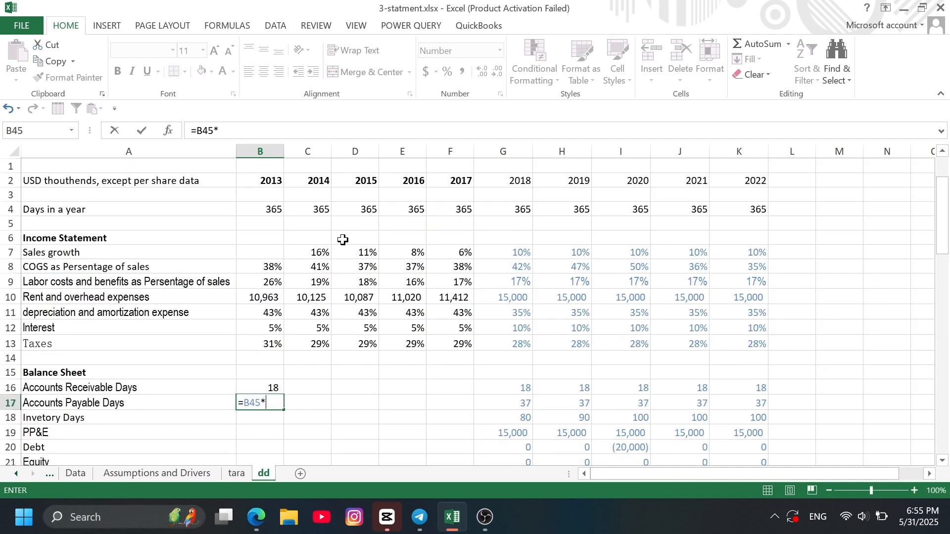
pyautogui.click(269, 207)
pyautogui.write('/')
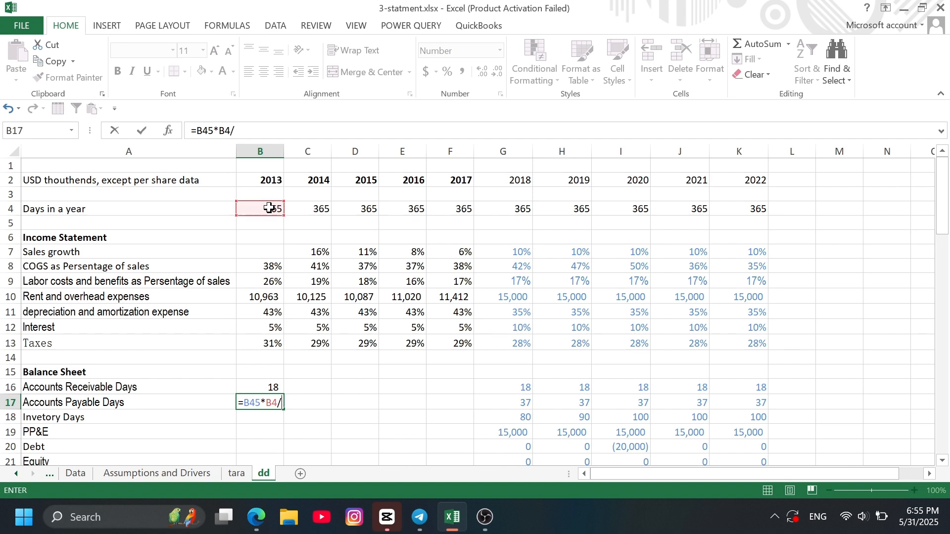
pyautogui.scroll(-1, 363, 349)
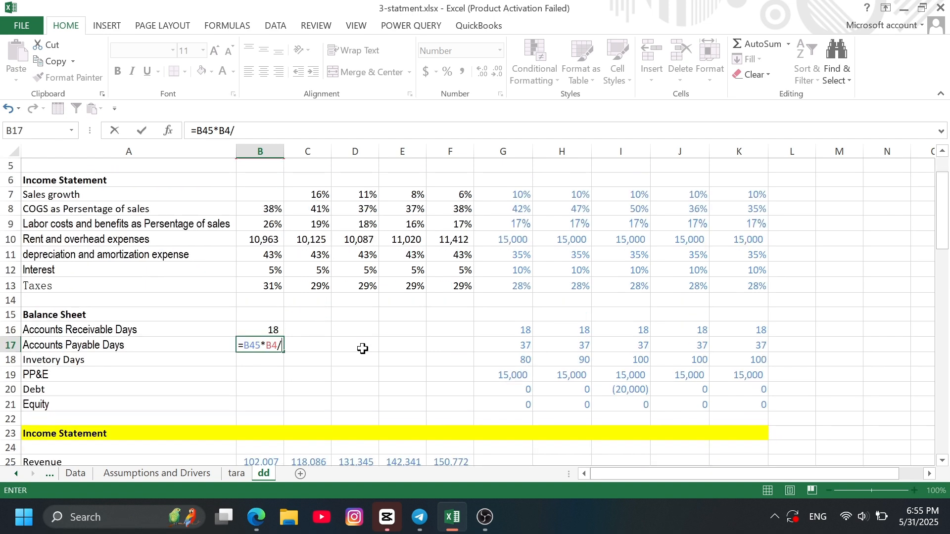
pyautogui.scroll(-3, 363, 349)
pyautogui.click(263, 329)
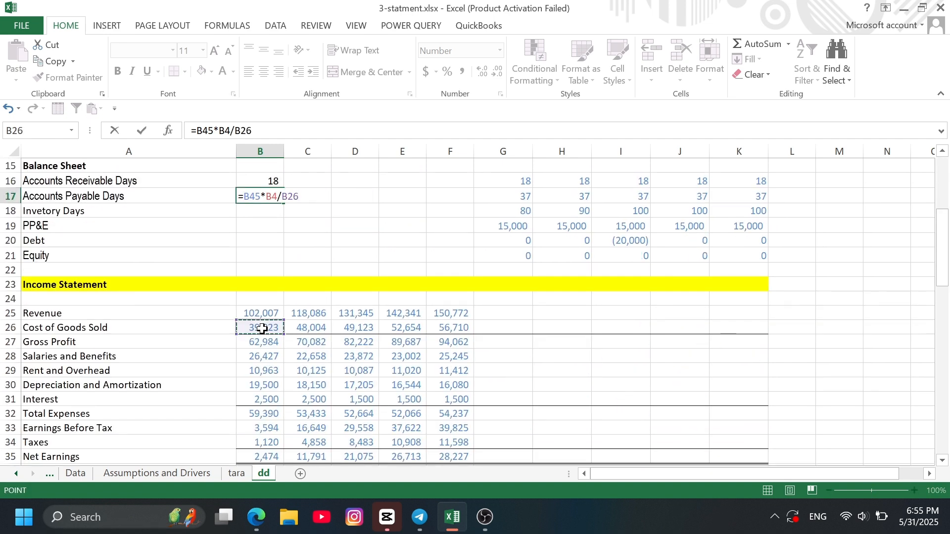
pyautogui.press('Return')
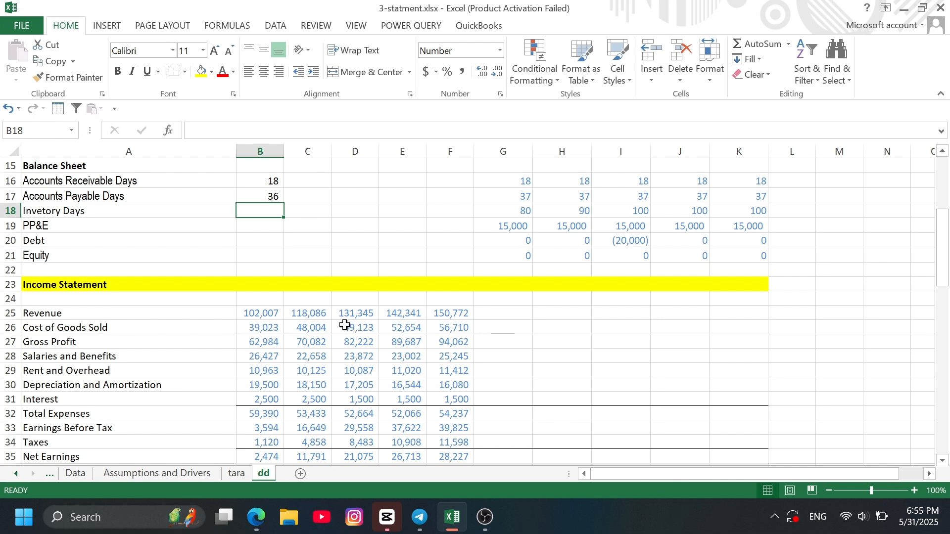
# - Calculate 2013 inventory days in B18 from inventory and cost of goods sold with the formula =B41*B4/B26
pyautogui.write('=')
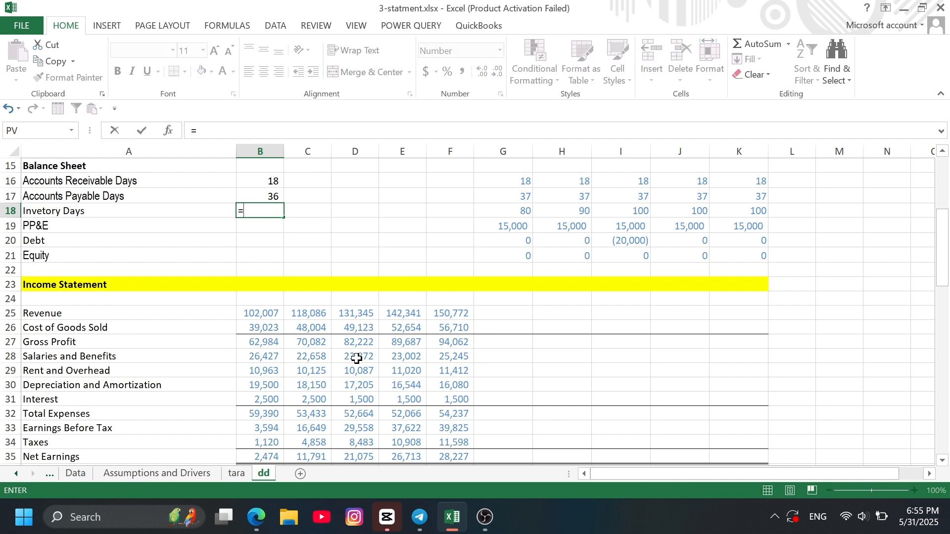
pyautogui.scroll(-3, 357, 358)
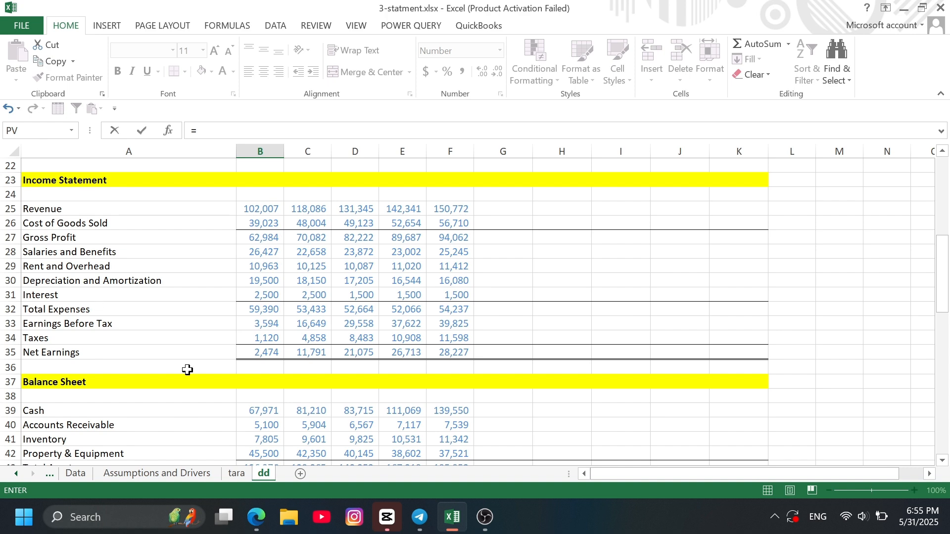
pyautogui.scroll(-3, 189, 391)
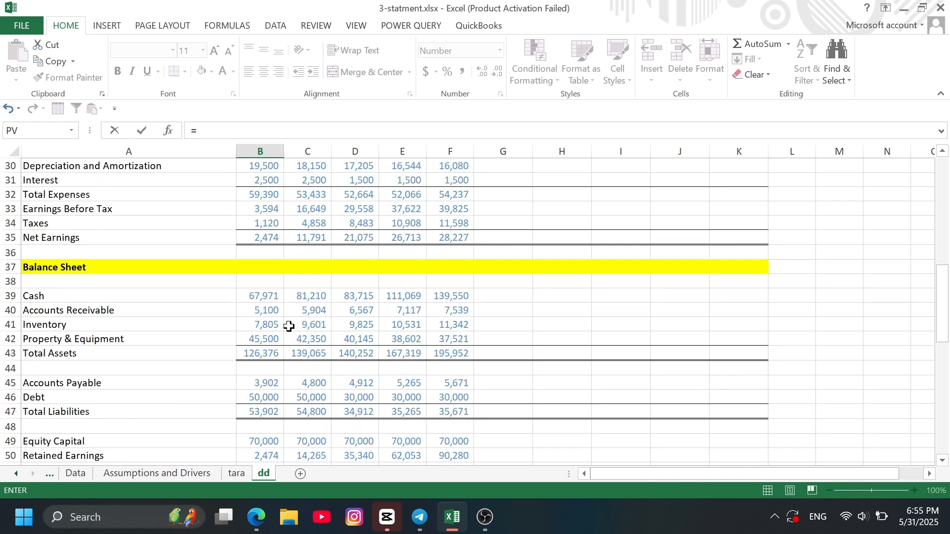
pyautogui.click(273, 326)
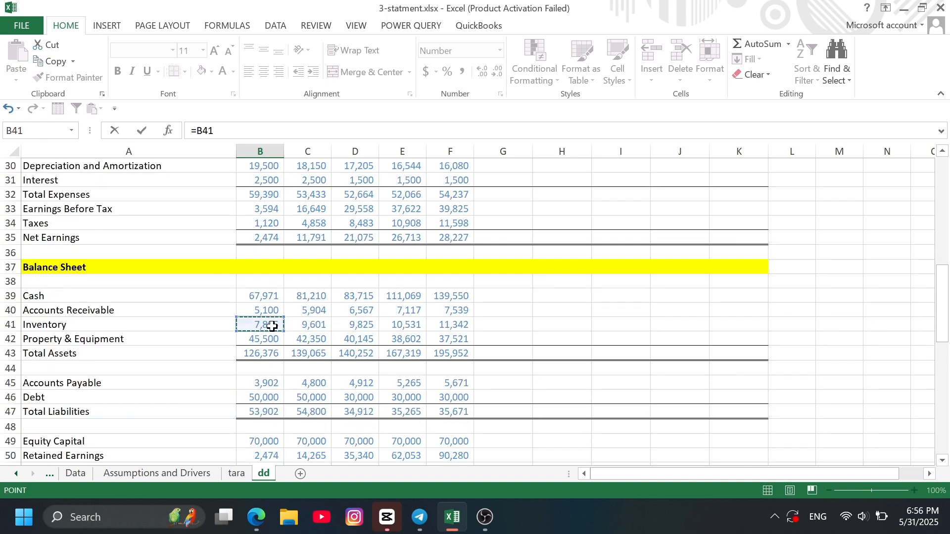
pyautogui.write('*')
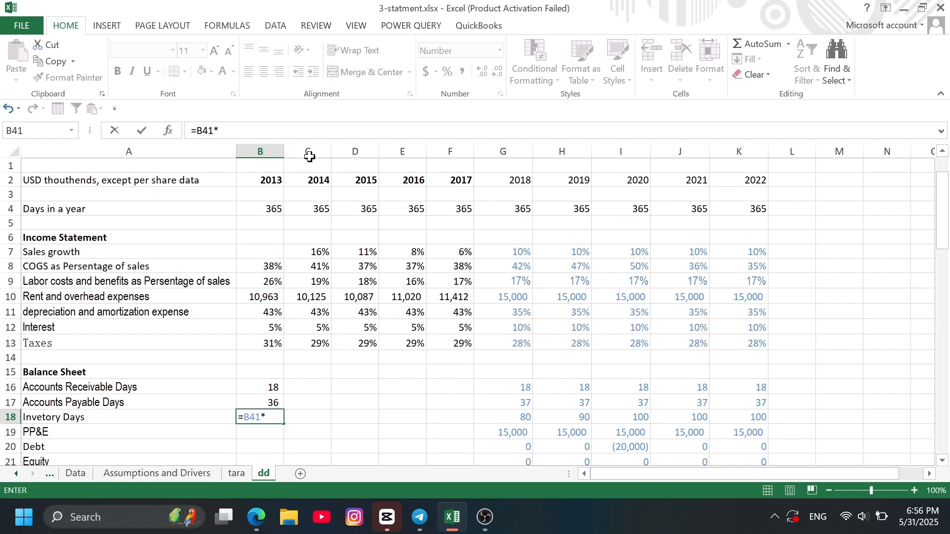
pyautogui.click(271, 205)
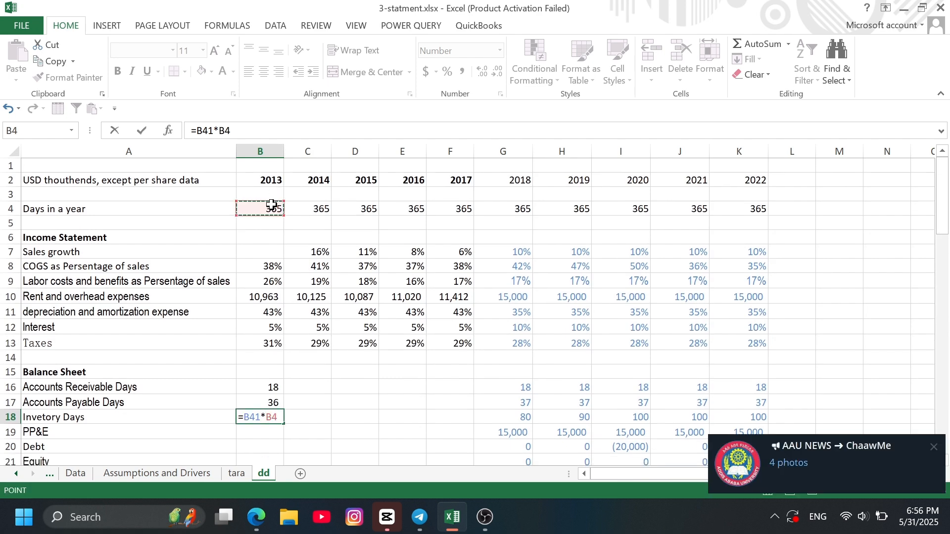
pyautogui.write('/')
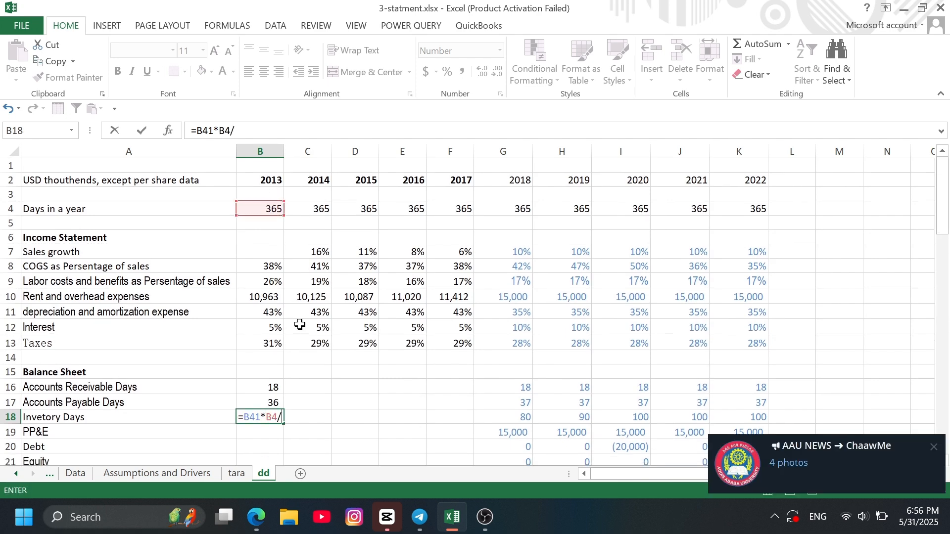
pyautogui.scroll(-3, 310, 337)
pyautogui.scroll(-1, 282, 366)
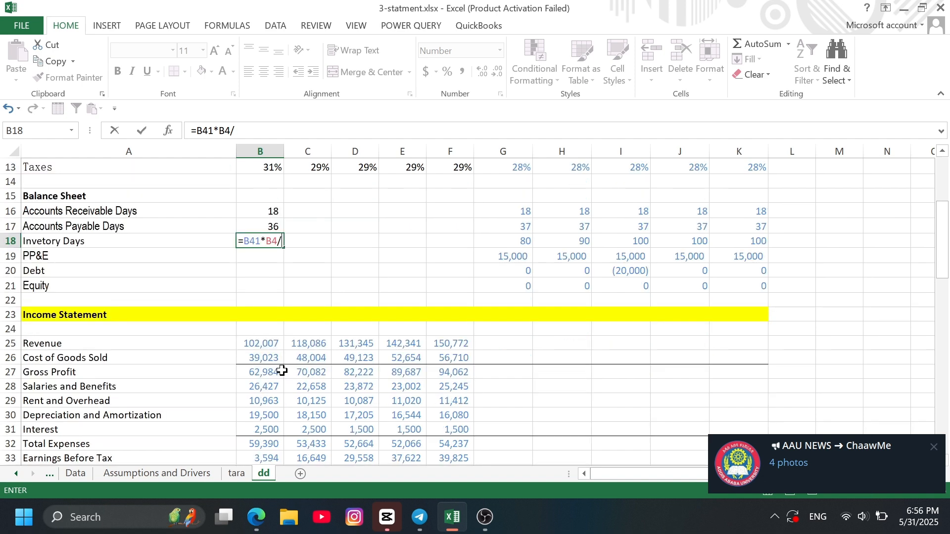
pyautogui.click(268, 360)
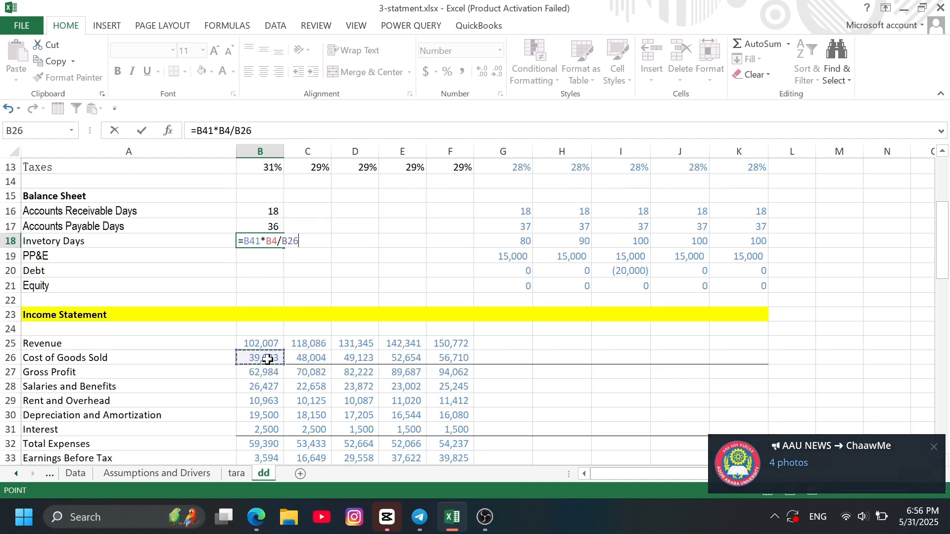
pyautogui.press('Return')
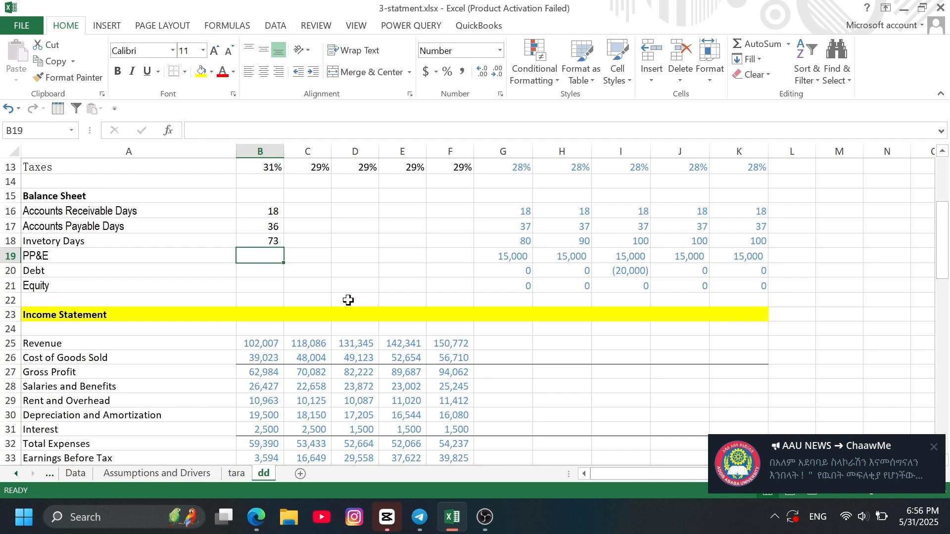
# - Link the 2013 PP&E driver in B19 to the balance sheet's Property & Equipment with the formula =B42
pyautogui.write('=')
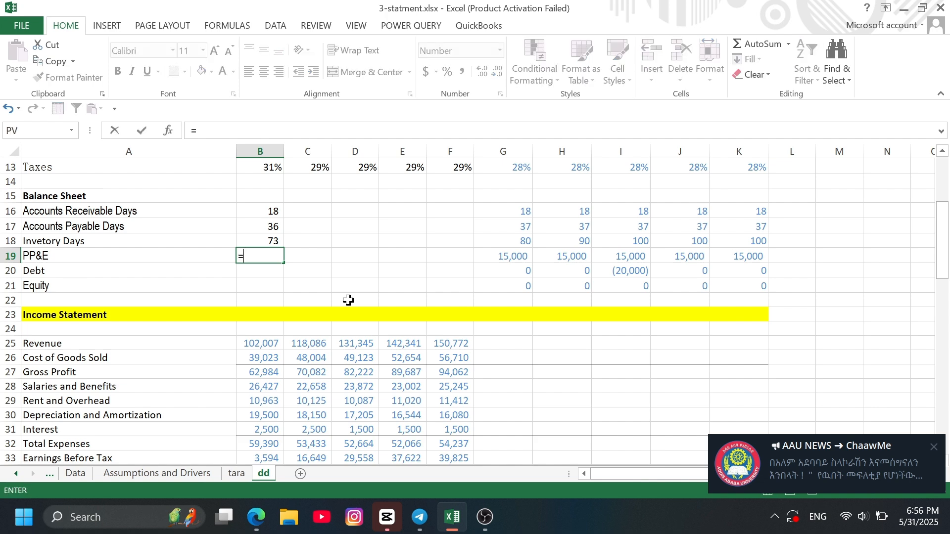
pyautogui.scroll(-4, 268, 321)
pyautogui.scroll(-4, 268, 320)
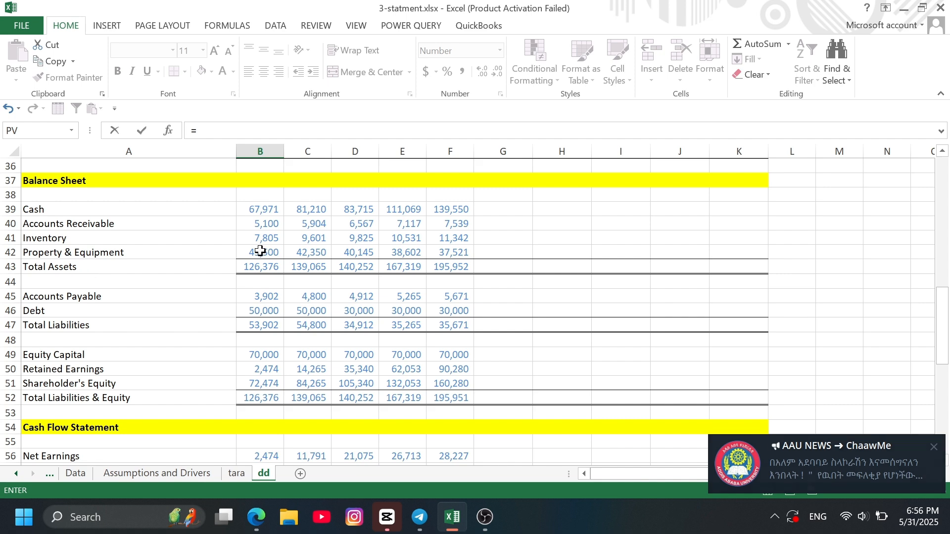
pyautogui.click(260, 252)
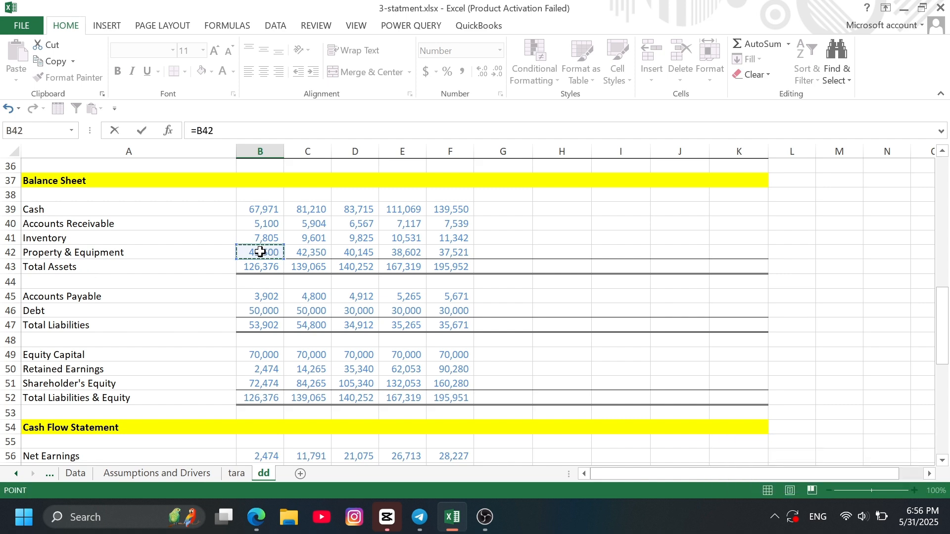
pyautogui.press('Return')
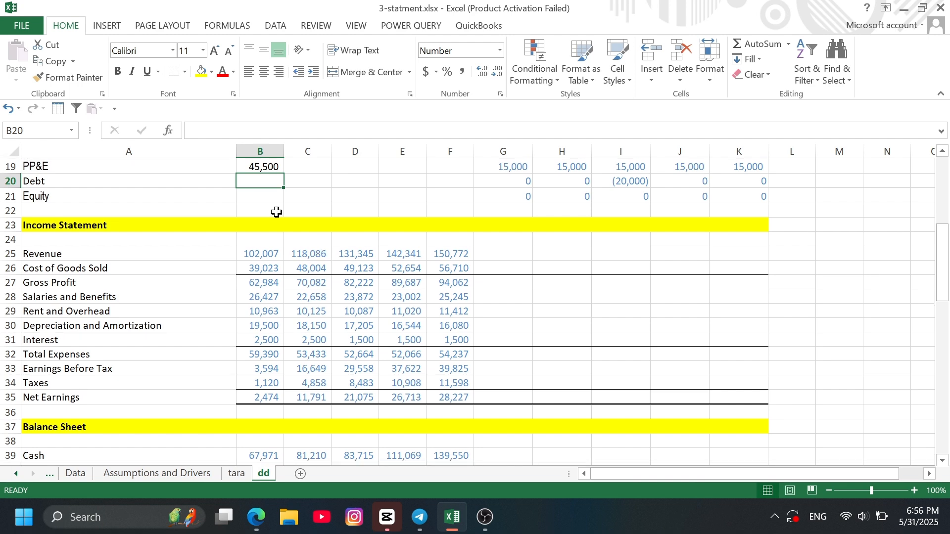
# - Link the 2013 debt driver in B20 to the balance sheet's Debt with the formula =B46
pyautogui.write('=')
pyautogui.scroll(-5, 334, 387)
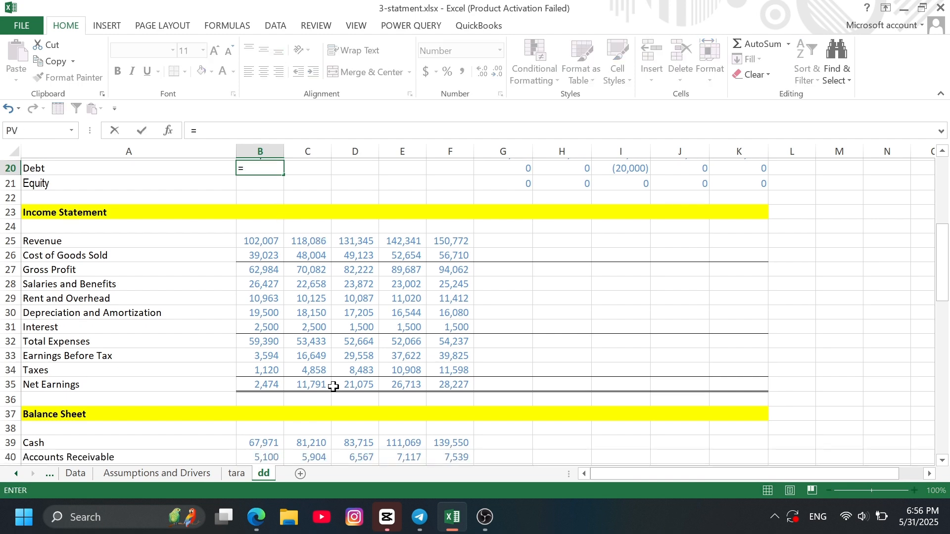
pyautogui.scroll(-1, 334, 387)
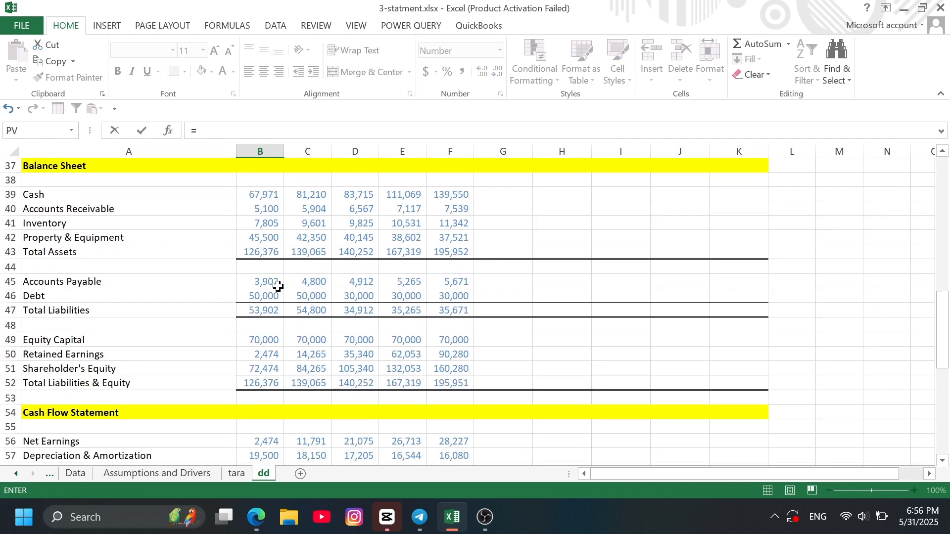
pyautogui.click(267, 297)
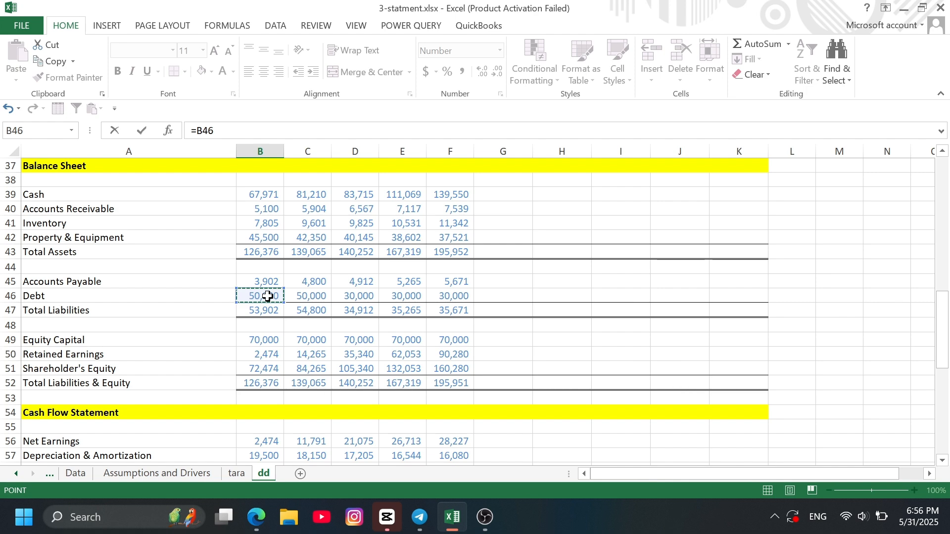
pyautogui.press('Return')
# - Link the 2013 equity driver in B21 to the balance sheet's Equity Capital with the formula =B49
pyautogui.scroll(1, 364, 237)
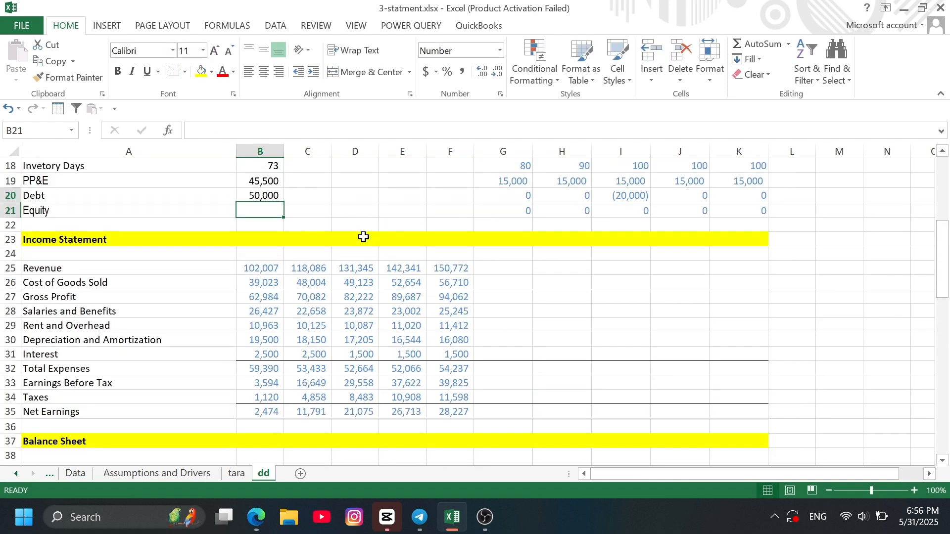
pyautogui.write('=')
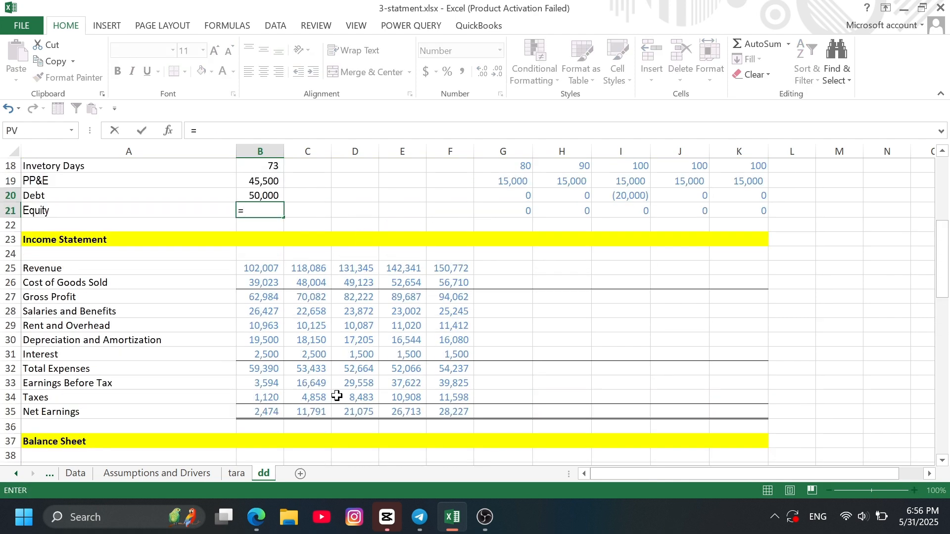
pyautogui.scroll(-4, 334, 394)
pyautogui.scroll(-3, 334, 394)
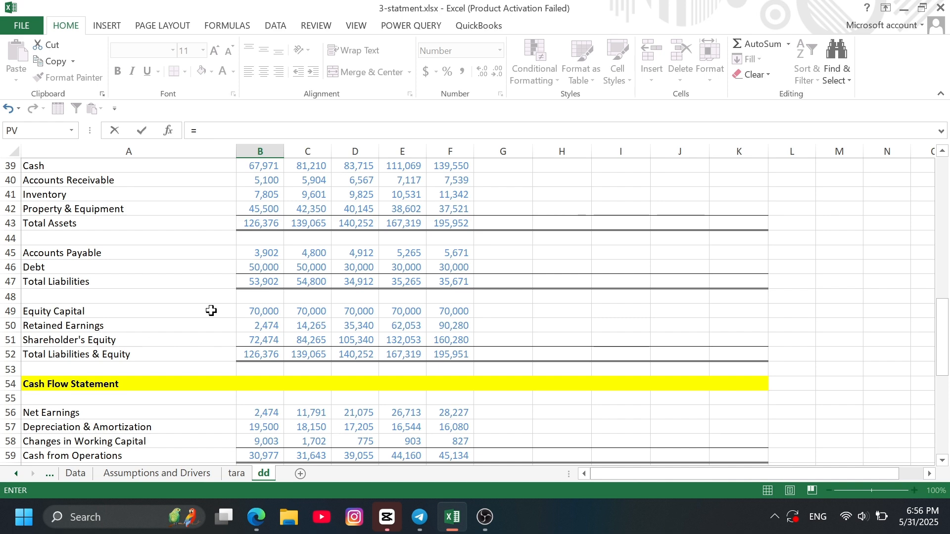
pyautogui.click(259, 312)
pyautogui.press('Return')
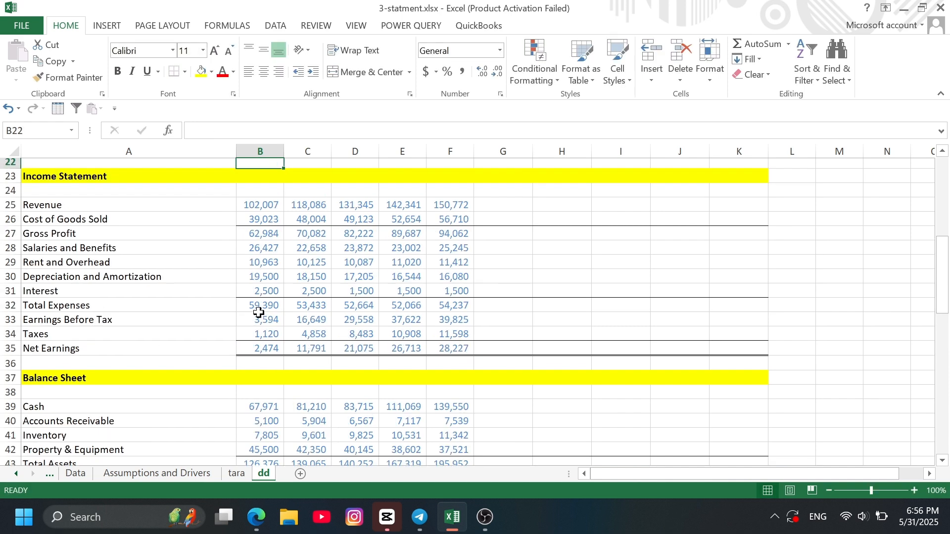
# - Copy the 2013 balance sheet driver formulas in B16:B21 across to the 2014–2017 columns C to F
pyautogui.scroll(3, 333, 263)
pyautogui.click(256, 211)
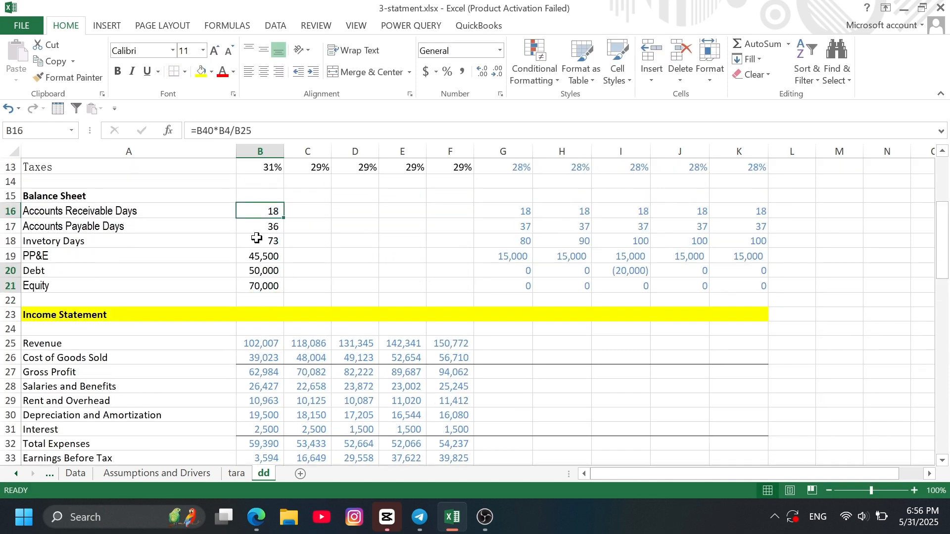
pyautogui.keyDown('shift'); pyautogui.click(257, 283); pyautogui.keyUp('shift')
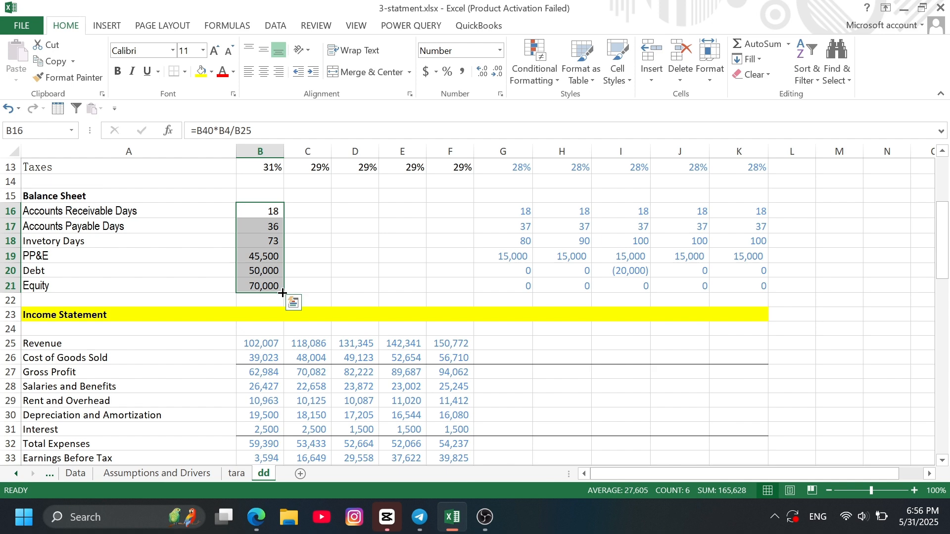
pyautogui.moveTo(340, 277); pyautogui.dragTo(465, 268)
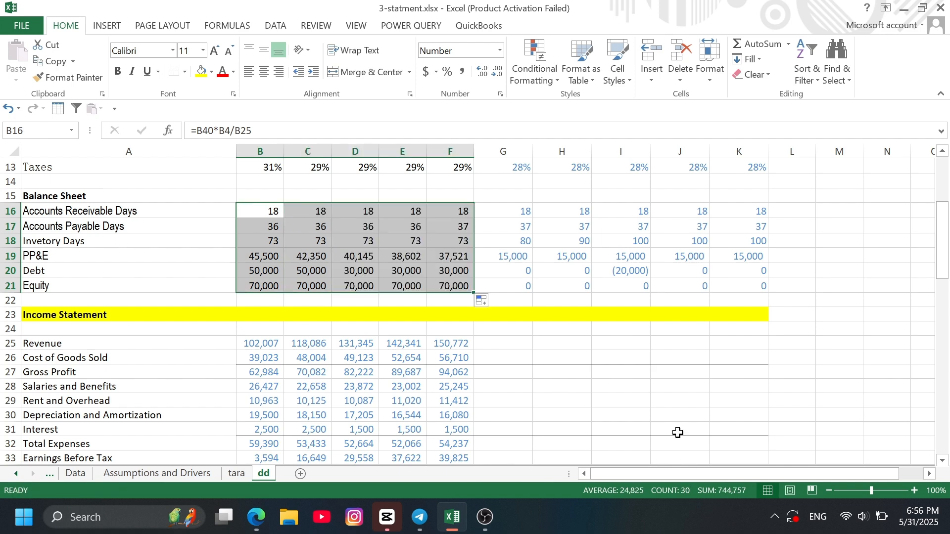
pyautogui.click(693, 382)
# - Forecast 2018 revenue in G25 from 2017 revenue and the 2018 sales growth assumption with the formula =F25*(1+G7)
pyautogui.scroll(3, 550, 278)
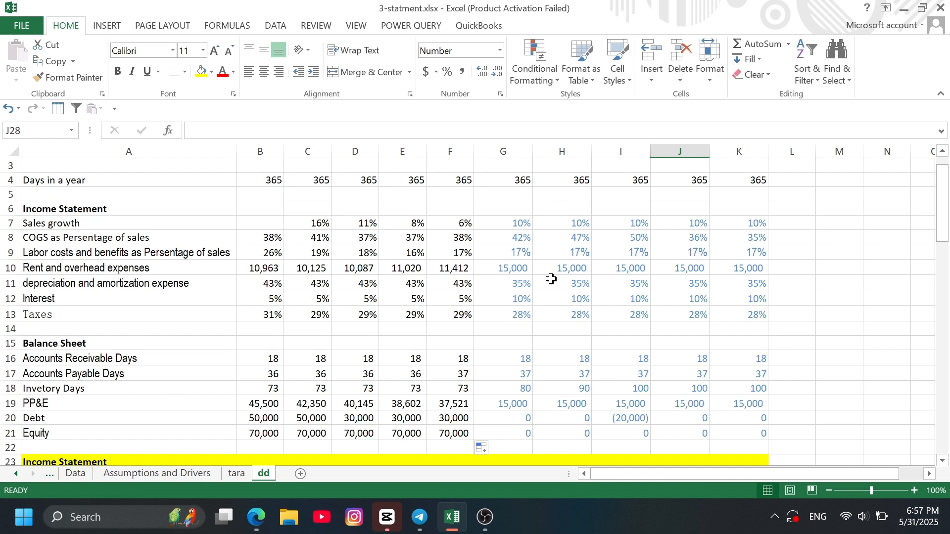
pyautogui.scroll(-3, 552, 280)
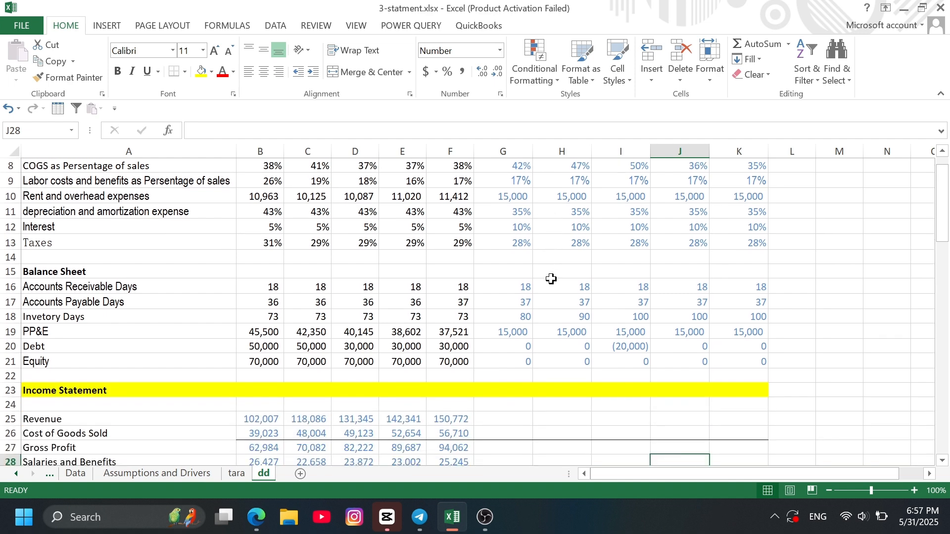
pyautogui.scroll(-1, 554, 319)
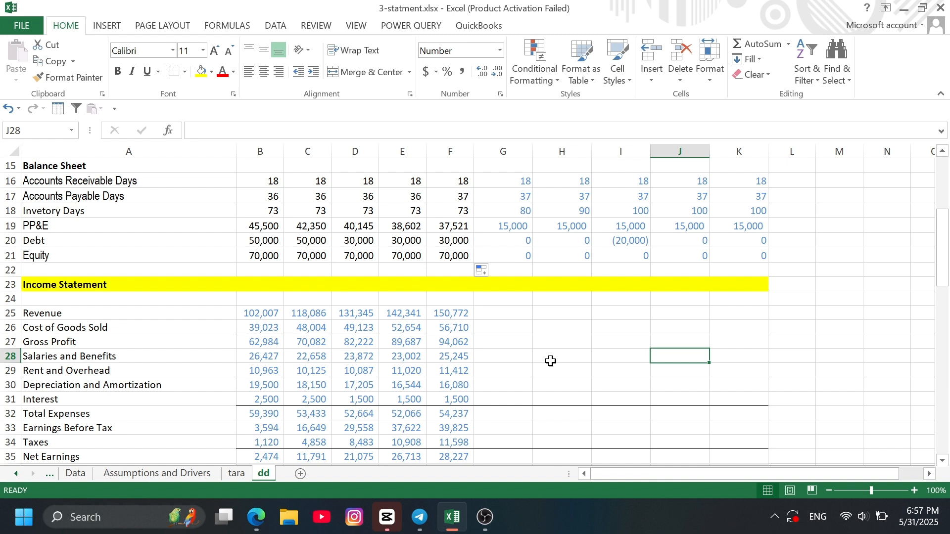
pyautogui.click(501, 314)
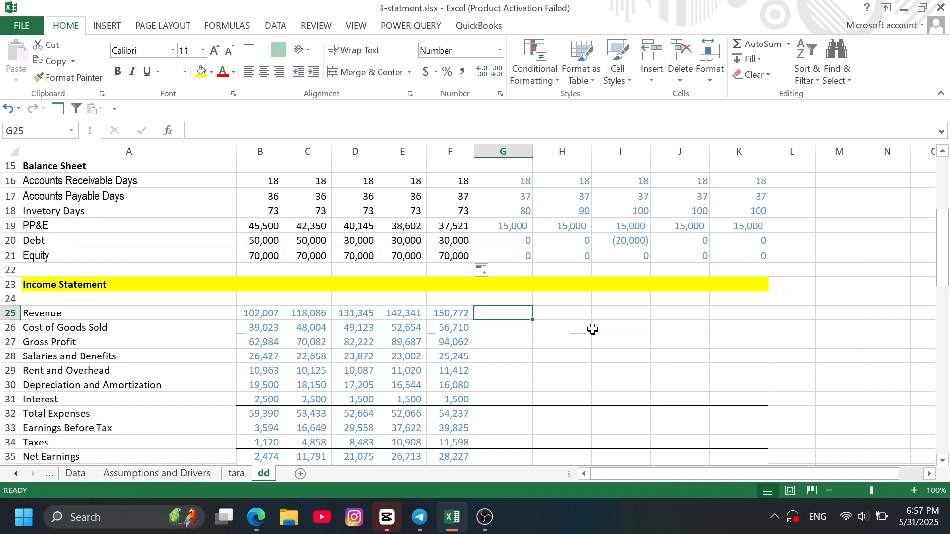
pyautogui.scroll(3, 569, 272)
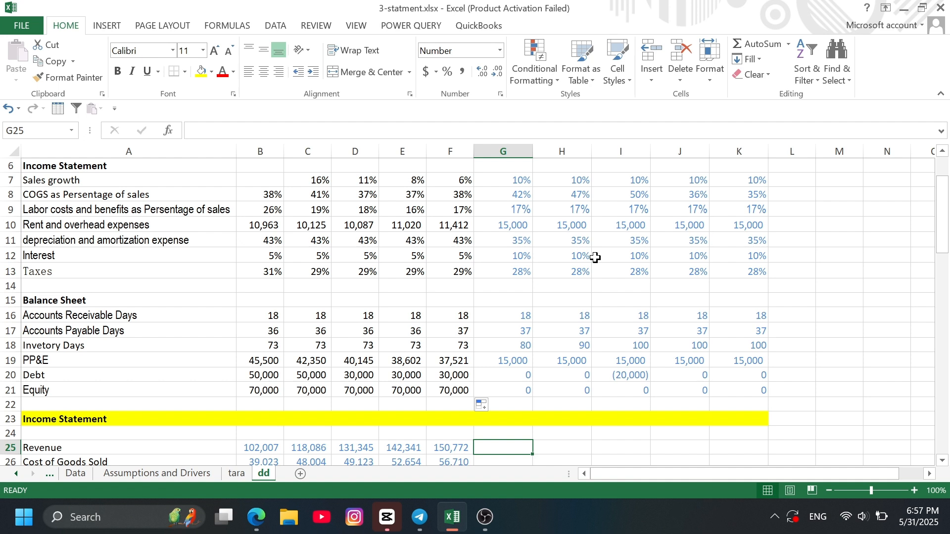
pyautogui.write('=')
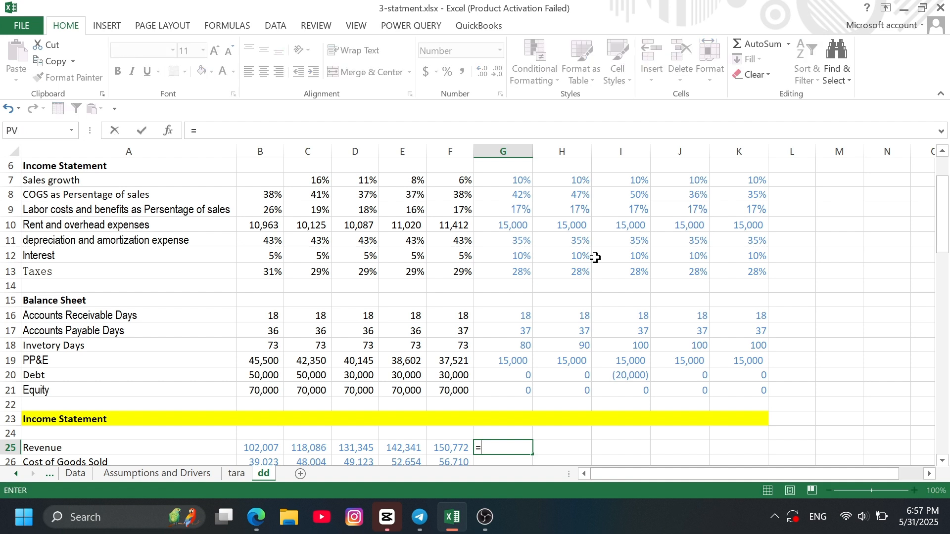
pyautogui.click(451, 444)
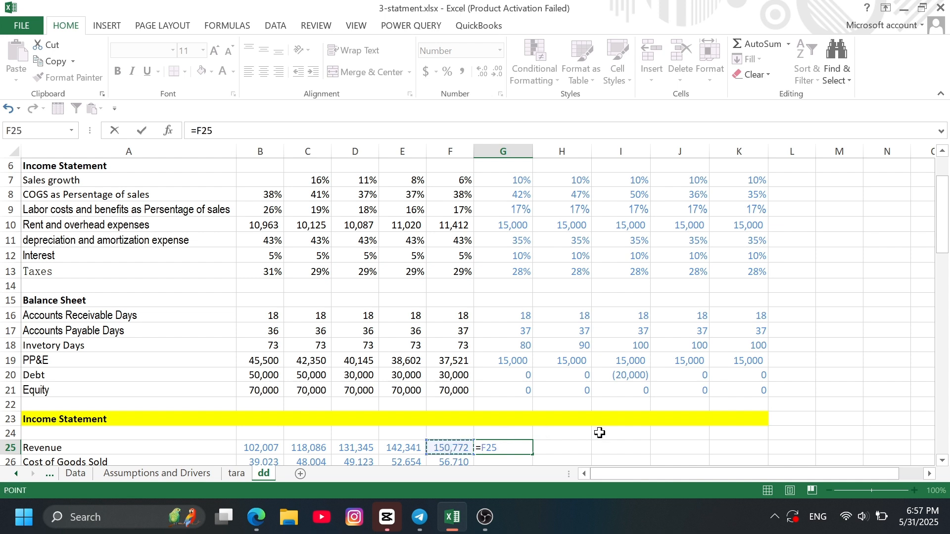
pyautogui.write('*(1+')
pyautogui.scroll(2, 525, 342)
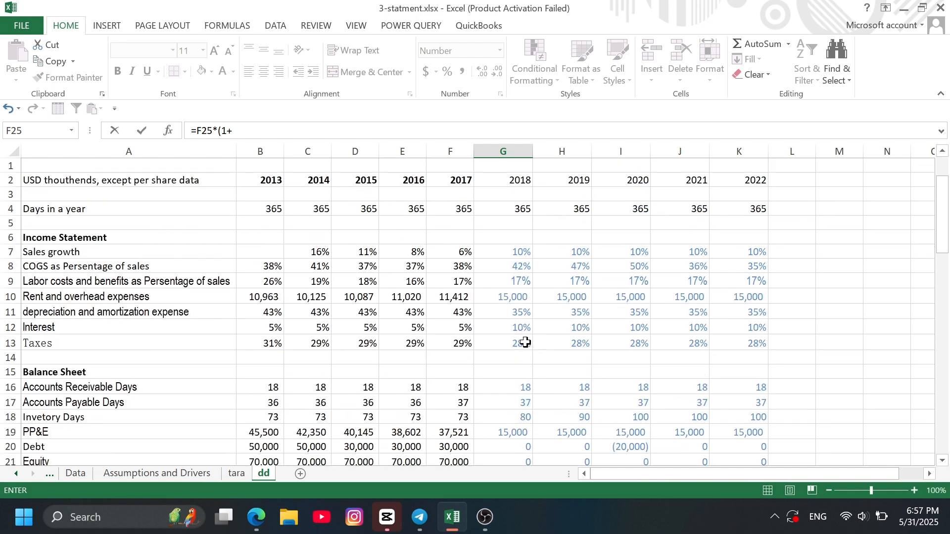
pyautogui.click(512, 252)
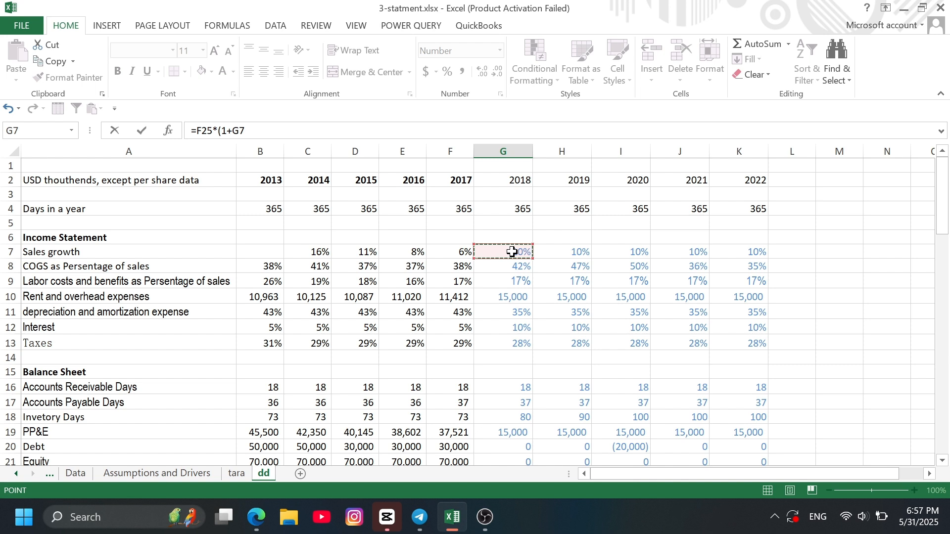
pyautogui.write(')')
pyautogui.press('Return')
# - Forecast 2018 cost of goods sold in G26 from revenue and the COGS percentage with the formula =G25*G8
pyautogui.scroll(-1, 604, 317)
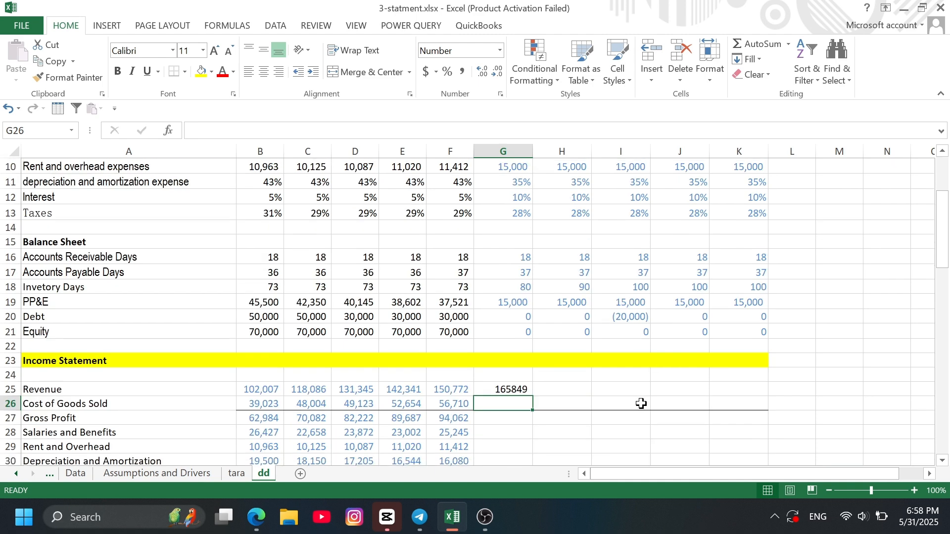
pyautogui.write('=')
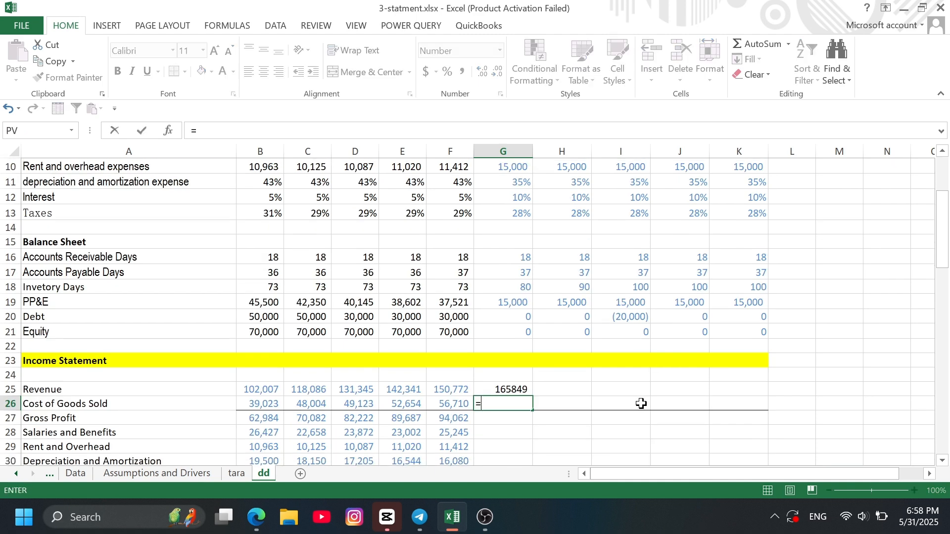
pyautogui.click(495, 390)
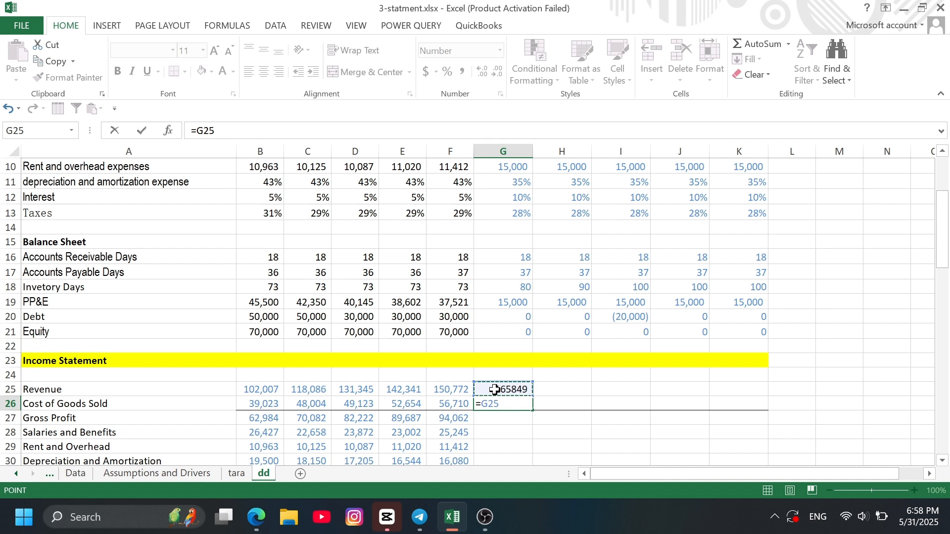
pyautogui.write('*')
pyautogui.scroll(2, 557, 274)
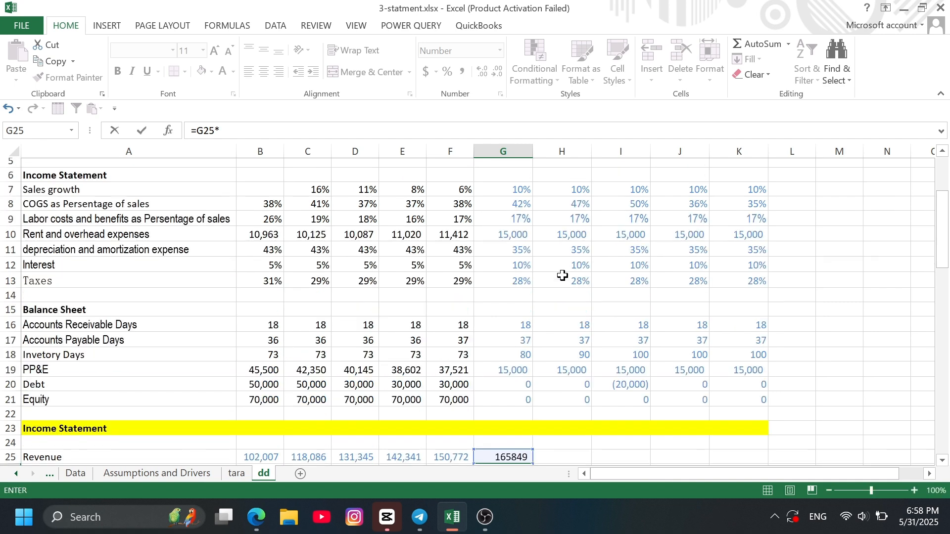
pyautogui.click(521, 210)
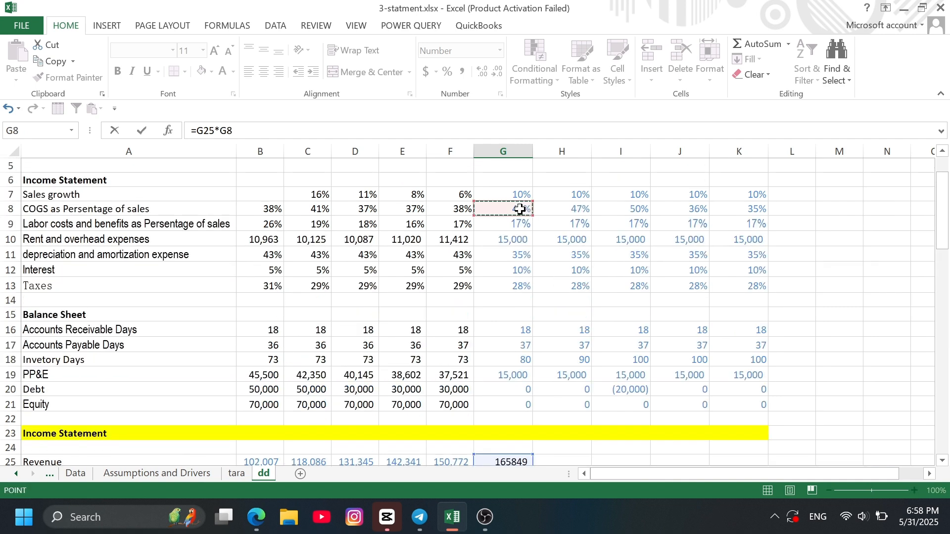
pyautogui.press('Return')
# - Calculate 2018 gross profit in G27 from revenue and the COGS percentage with the formula =G25*(1-G8)
pyautogui.scroll(-1, 547, 341)
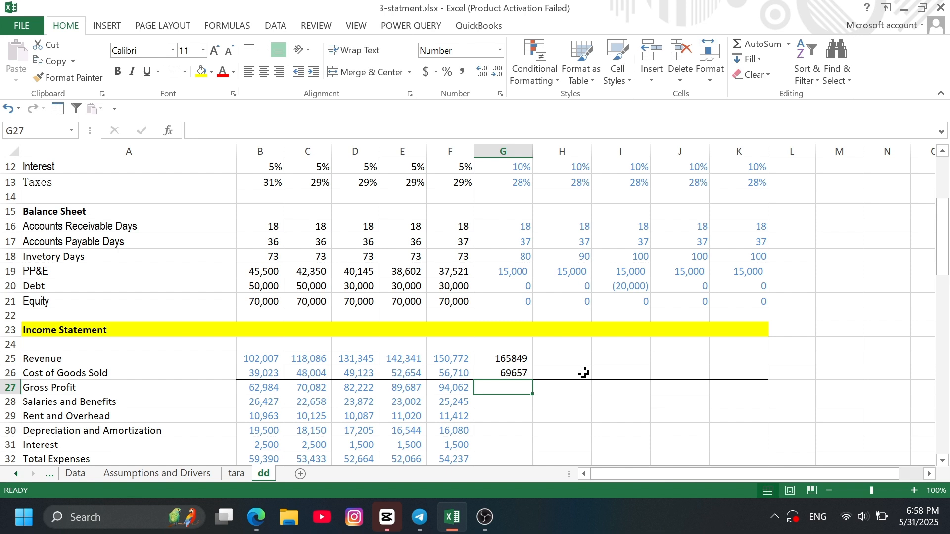
pyautogui.write('=')
pyautogui.click(504, 358)
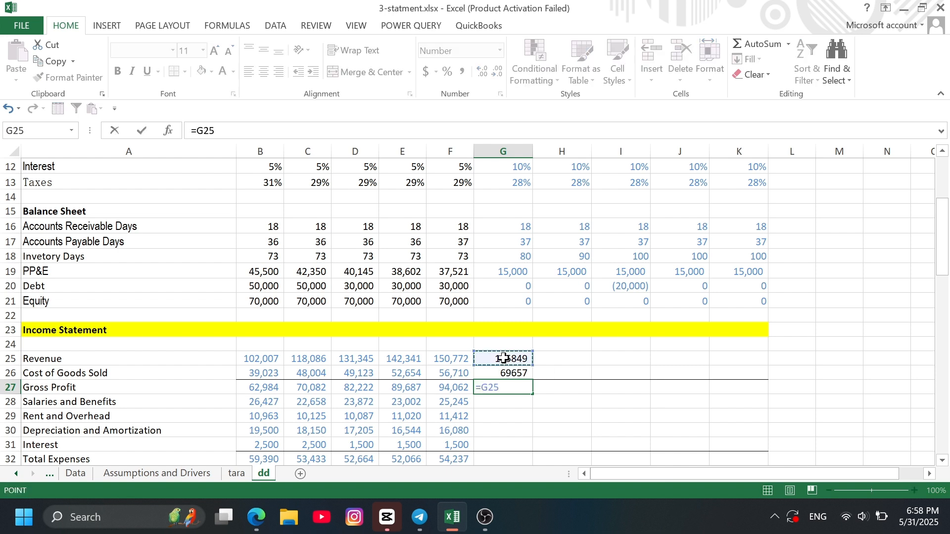
pyautogui.write('*(1-')
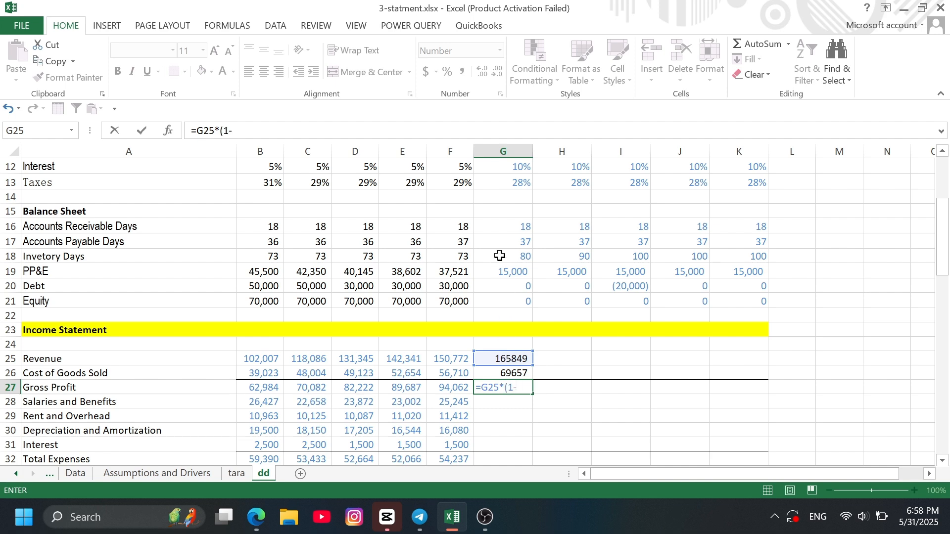
pyautogui.scroll(4, 496, 252)
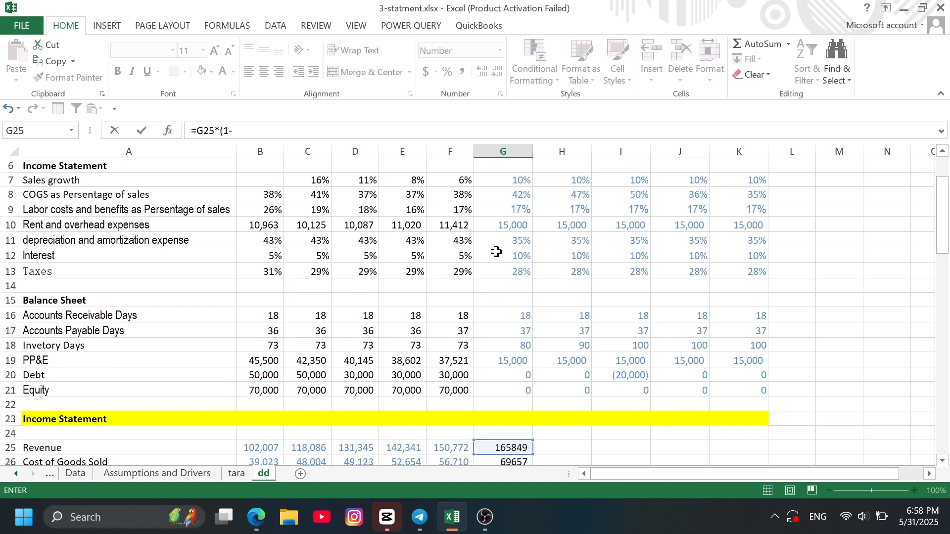
pyautogui.click(509, 252)
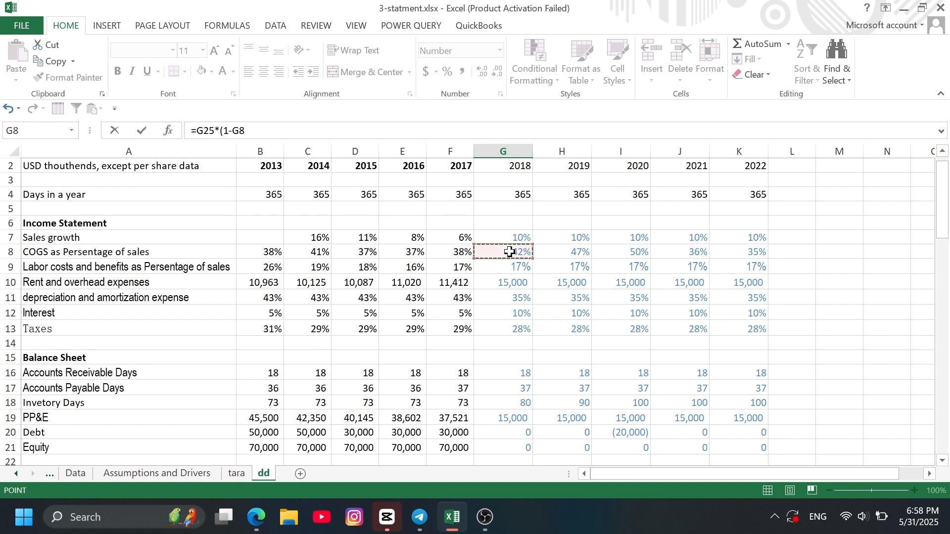
pyautogui.write(')')
pyautogui.press('Return')
# - Forecast 2018 salaries and benefits in G28 from revenue and the labor cost percentage with the formula =G25*G9
pyautogui.scroll(-1, 613, 351)
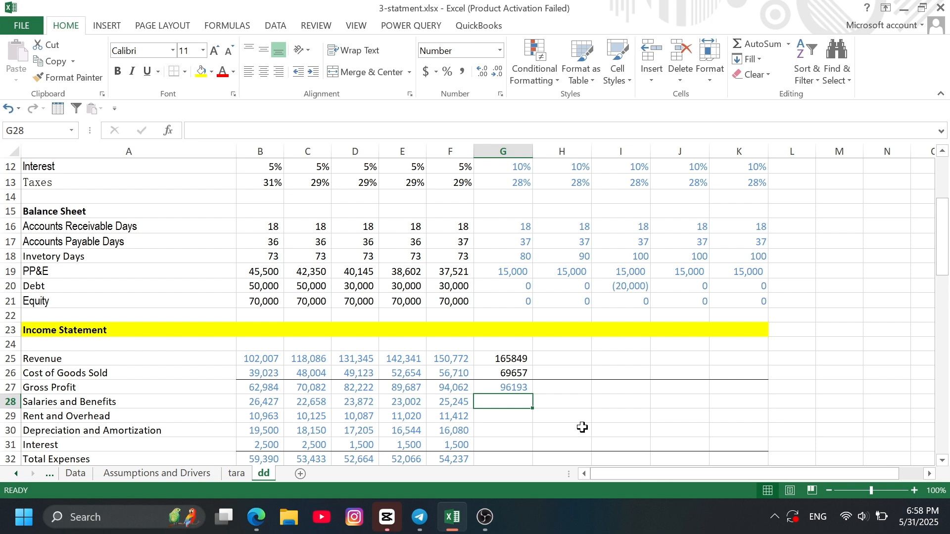
pyautogui.write('=')
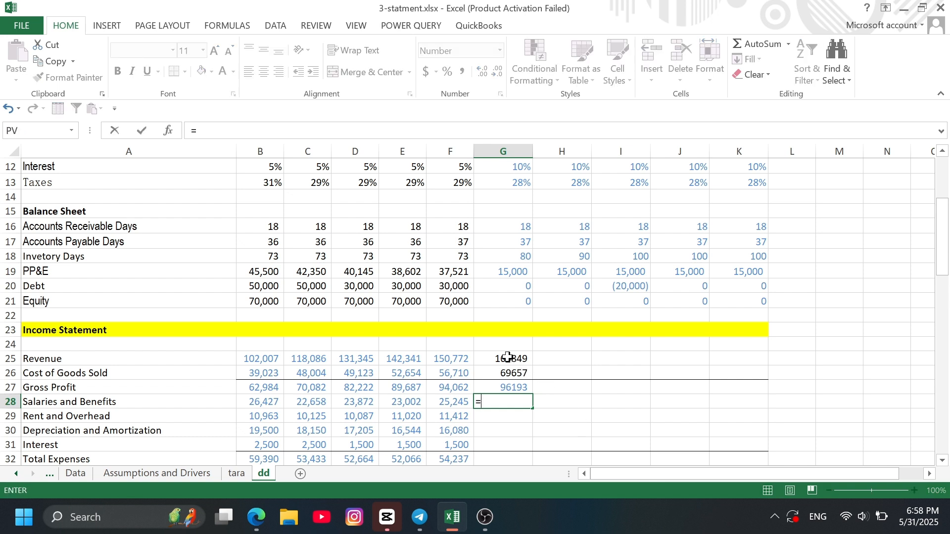
pyautogui.click(508, 358)
pyautogui.write('*')
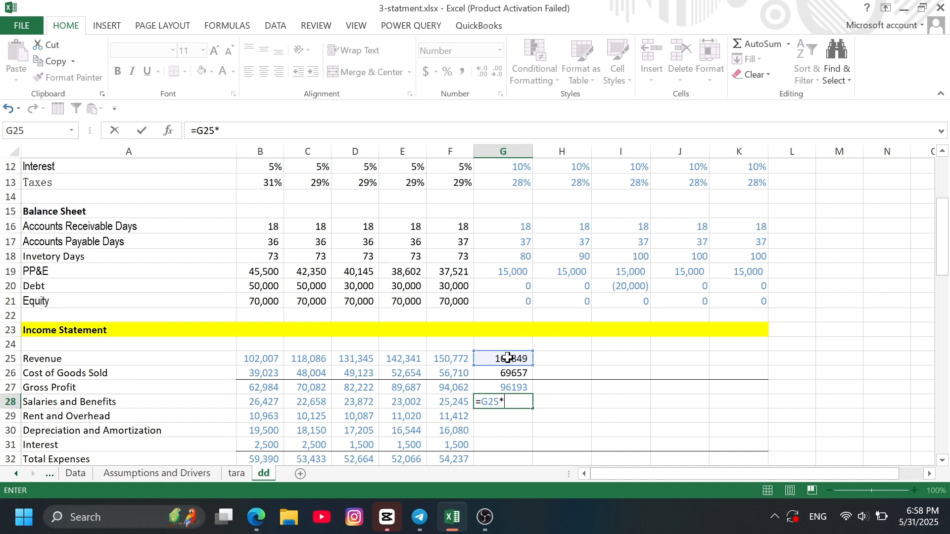
pyautogui.scroll(2, 489, 276)
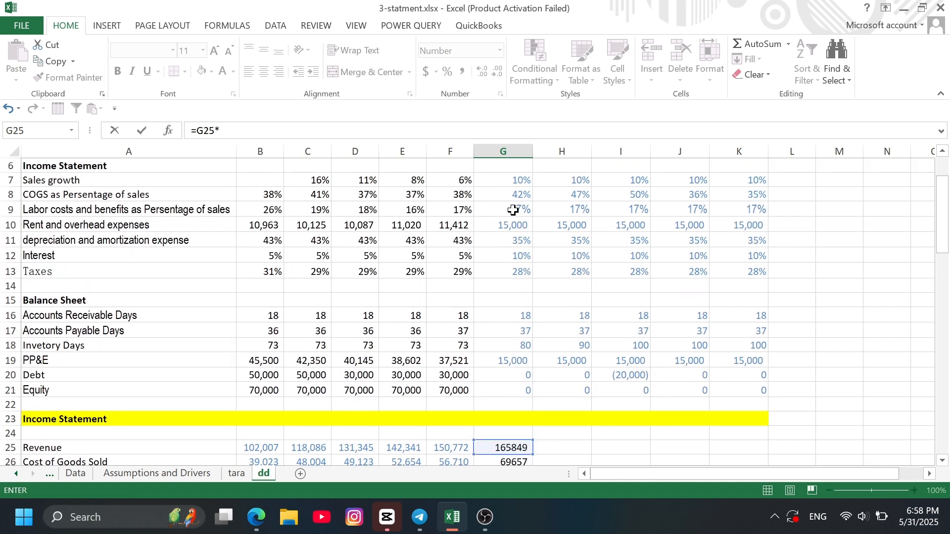
pyautogui.click(514, 210)
pyautogui.press('Return')
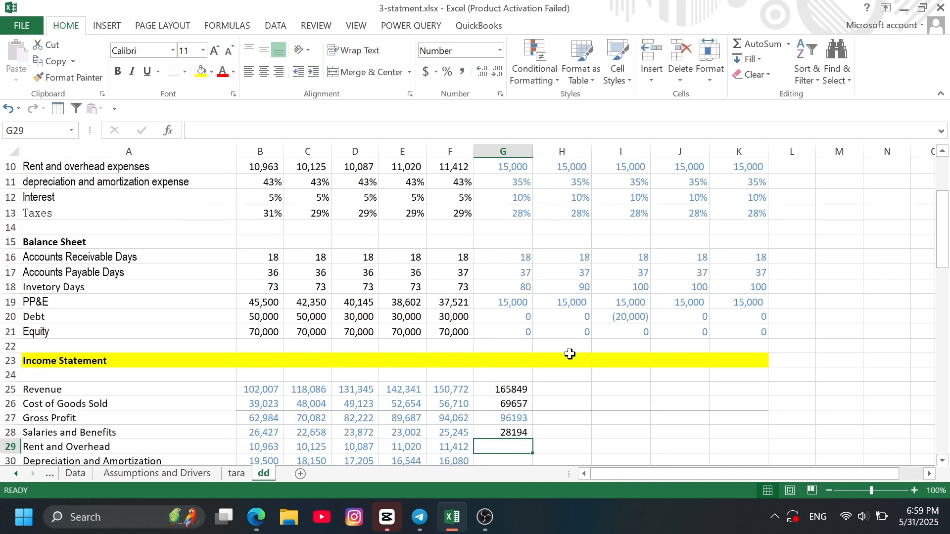
pyautogui.scroll(-2, 568, 350)
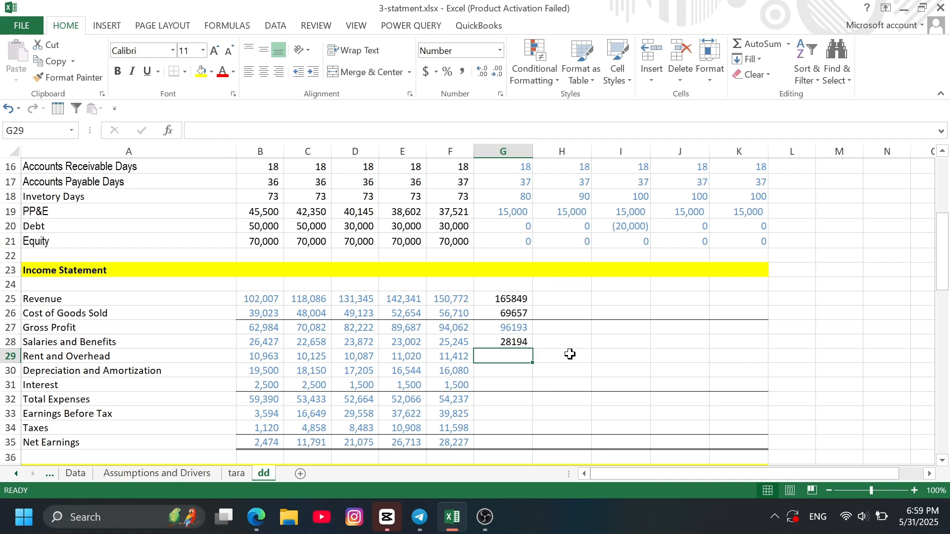
# - Link 2018 rent and overhead in G29 to the rent and overhead assumption with the formula =G10
pyautogui.write('=')
pyautogui.scroll(2, 515, 238)
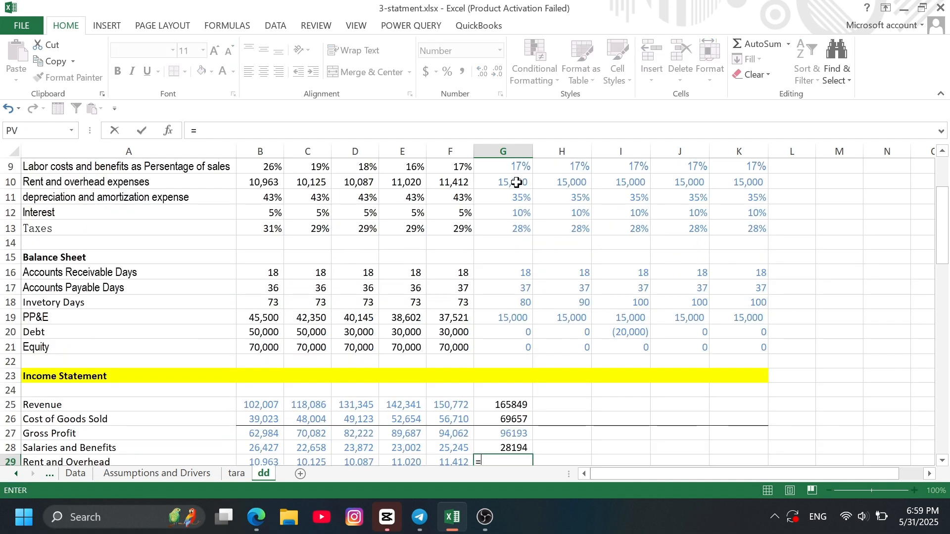
pyautogui.click(517, 183)
pyautogui.press('Return')
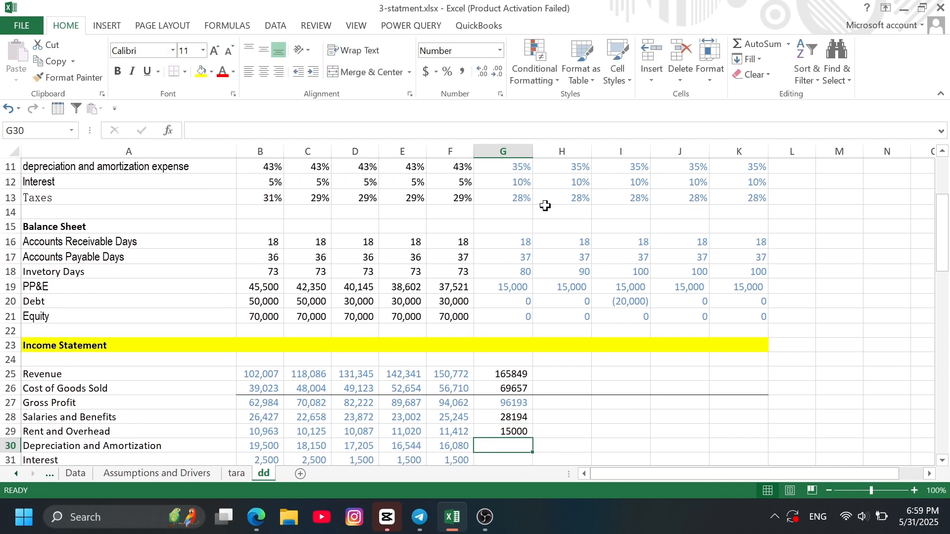
# - Forecast 2018 depreciation and amortization in G30 from the depreciation rate and 2017 property and equipment with the formula =G11*F42
pyautogui.scroll(-2, 553, 287)
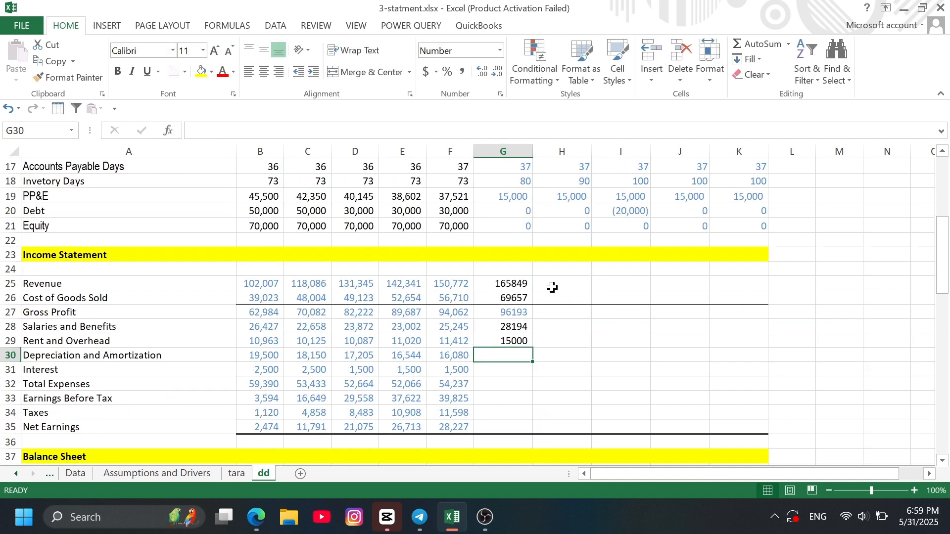
pyautogui.write('=')
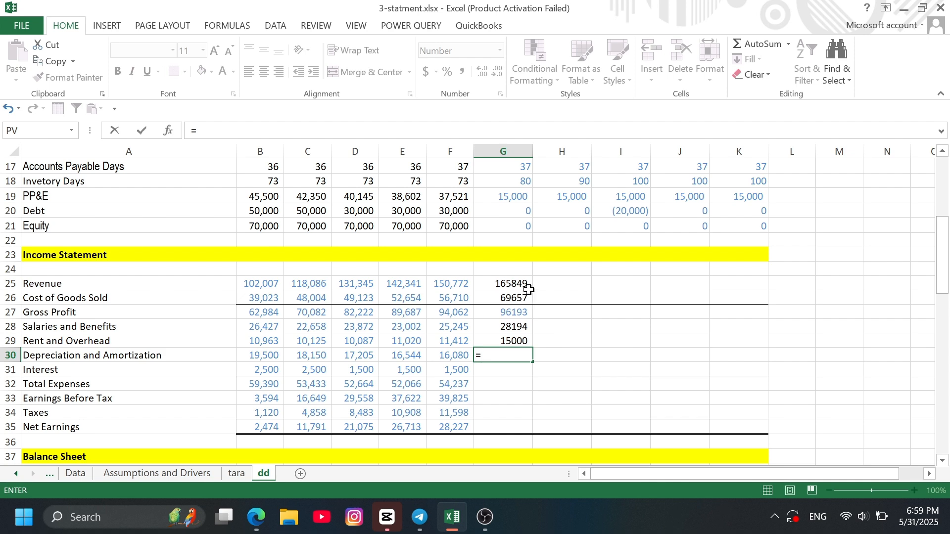
pyautogui.scroll(2, 510, 244)
pyautogui.scroll(2, 512, 238)
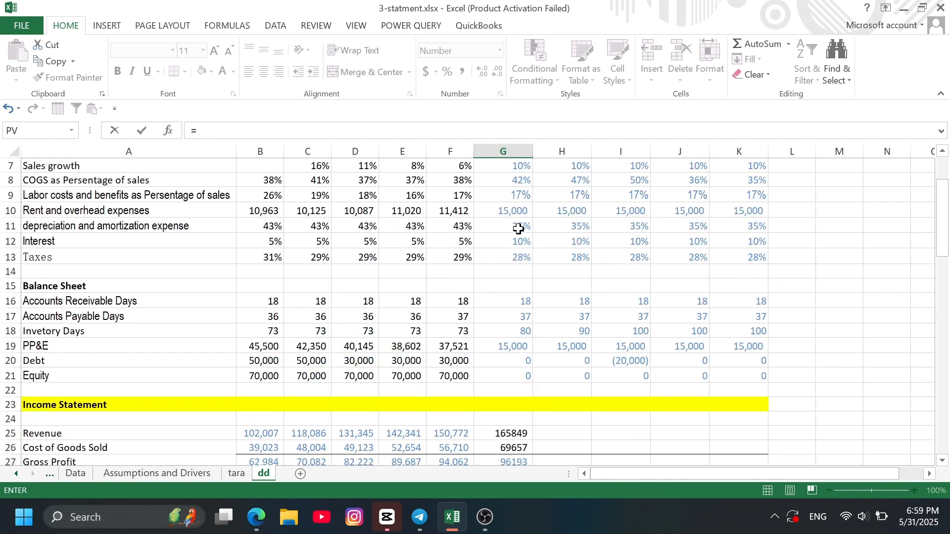
pyautogui.click(517, 228)
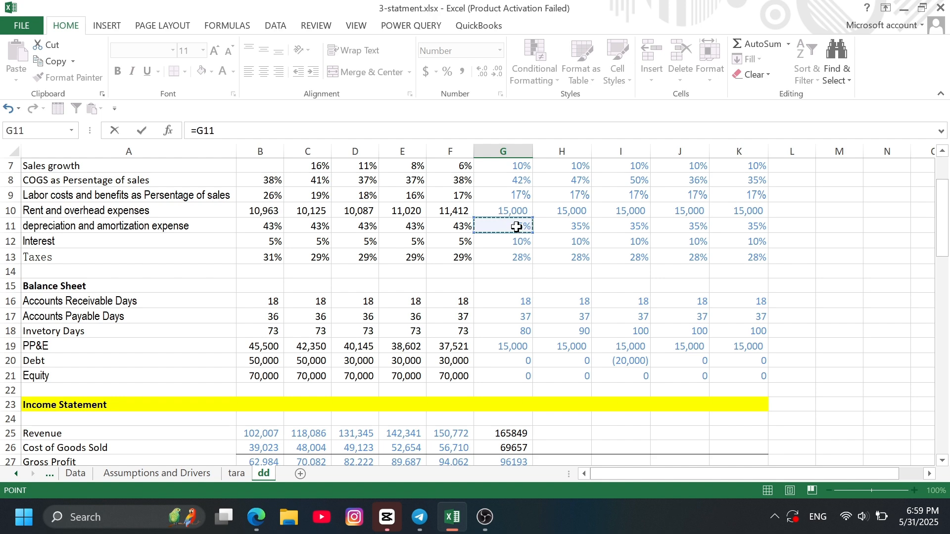
pyautogui.write('*')
pyautogui.scroll(-10, 516, 337)
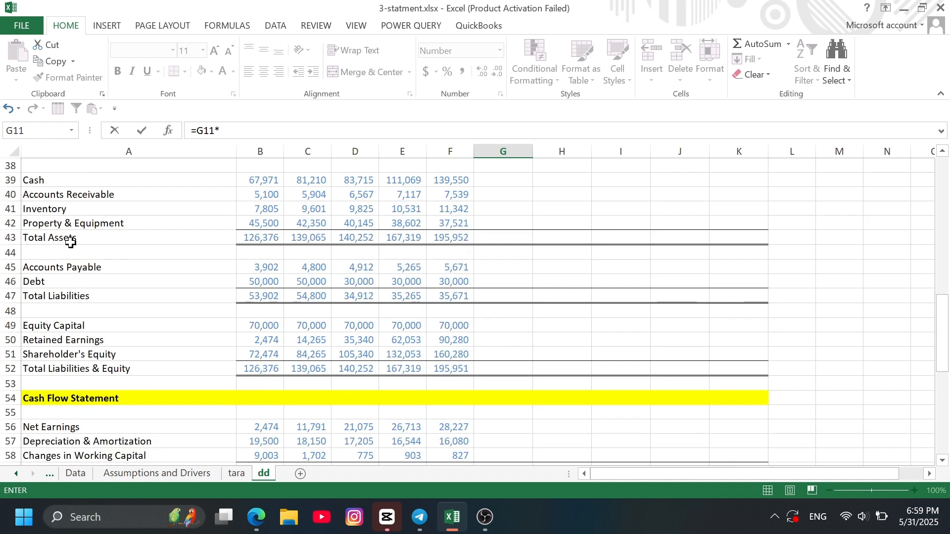
pyautogui.click(463, 225)
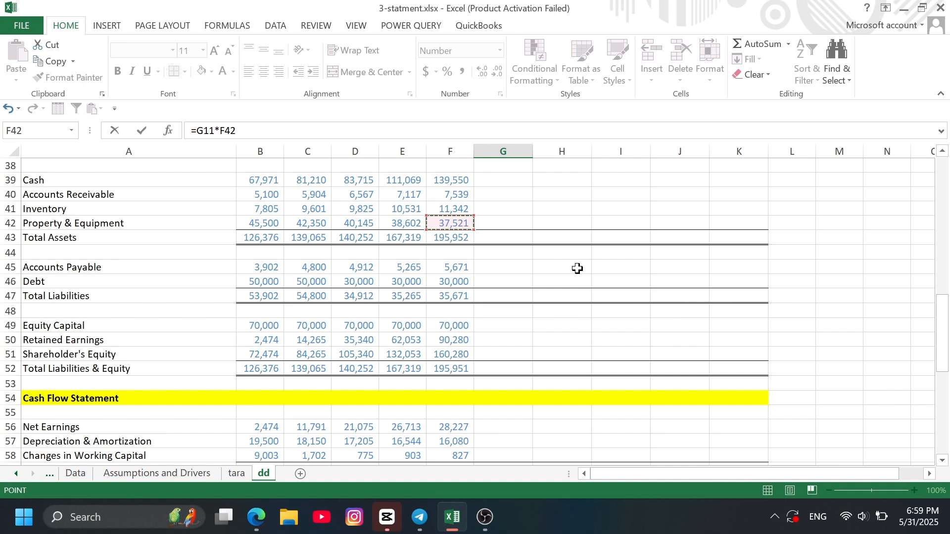
pyautogui.press('Return')
# - Forecast 2018 interest in G31 from the interest rate assumption and the 2017 debt balance with the formula =G12*F46
pyautogui.scroll(2, 553, 229)
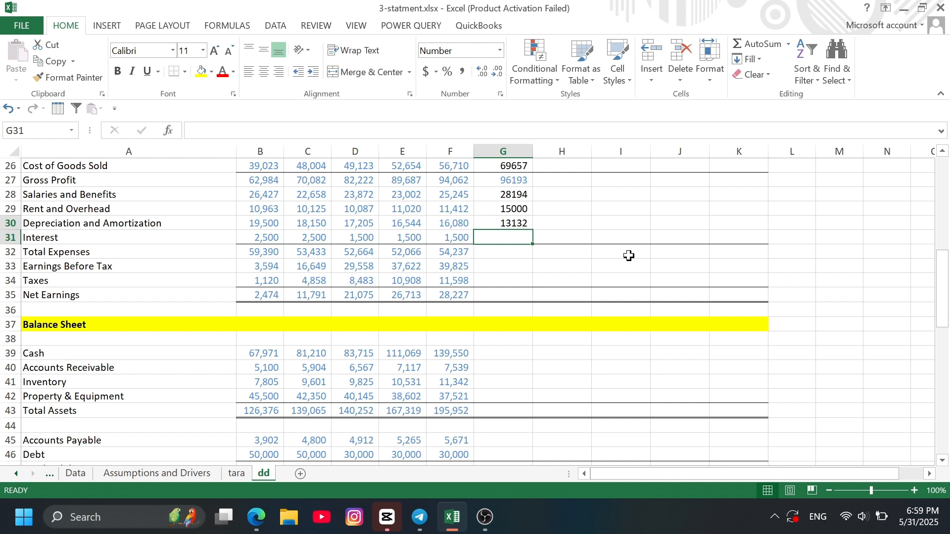
pyautogui.write('=')
pyautogui.scroll(2, 526, 245)
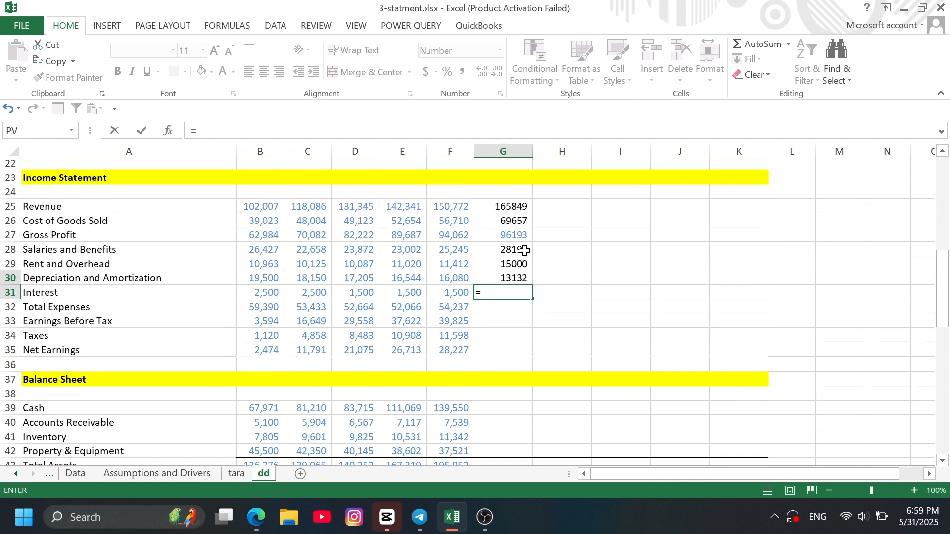
pyautogui.scroll(3, 521, 240)
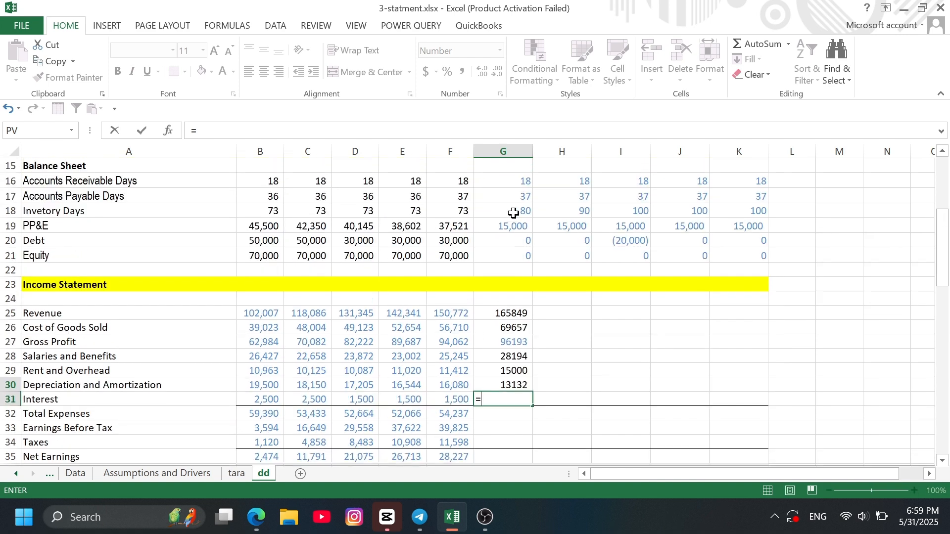
pyautogui.scroll(1, 514, 196)
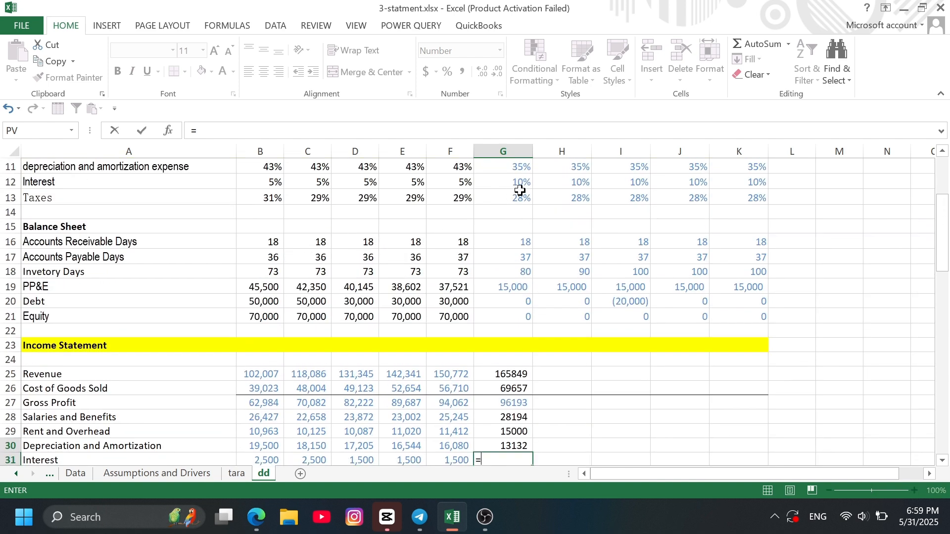
pyautogui.click(517, 180)
pyautogui.write('*')
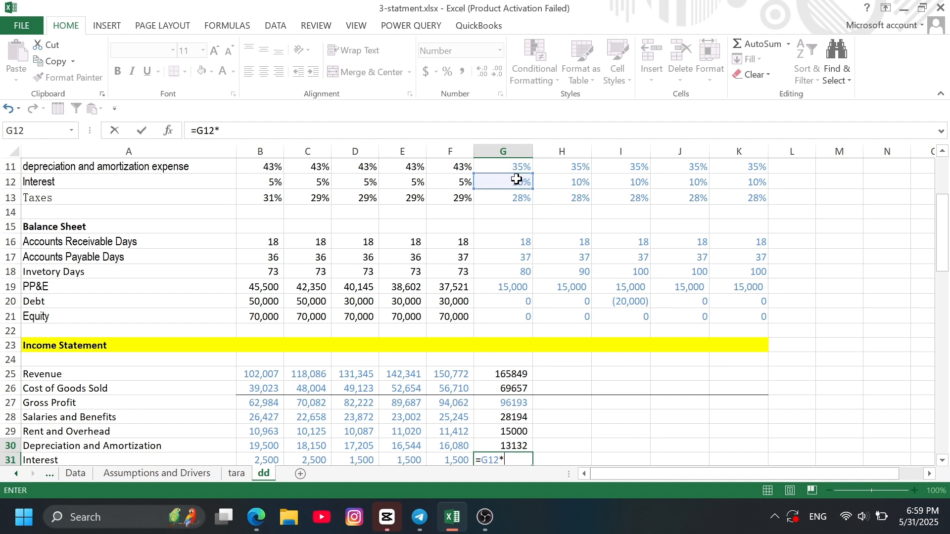
pyautogui.scroll(-3, 542, 290)
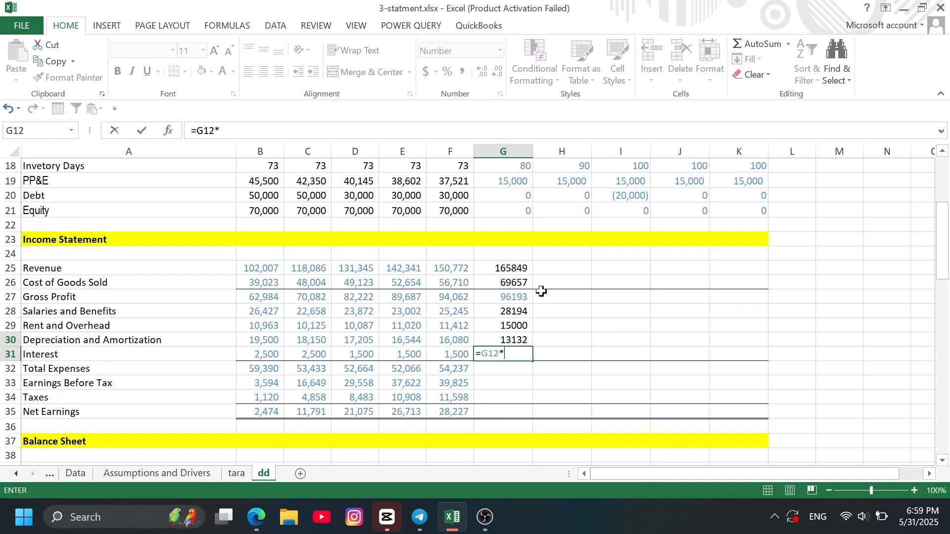
pyautogui.scroll(-7, 541, 290)
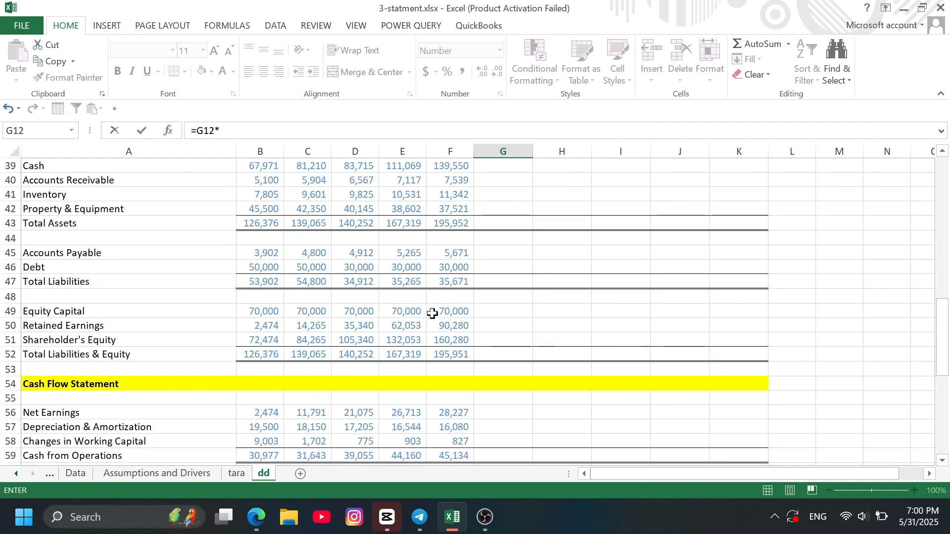
pyautogui.click(461, 267)
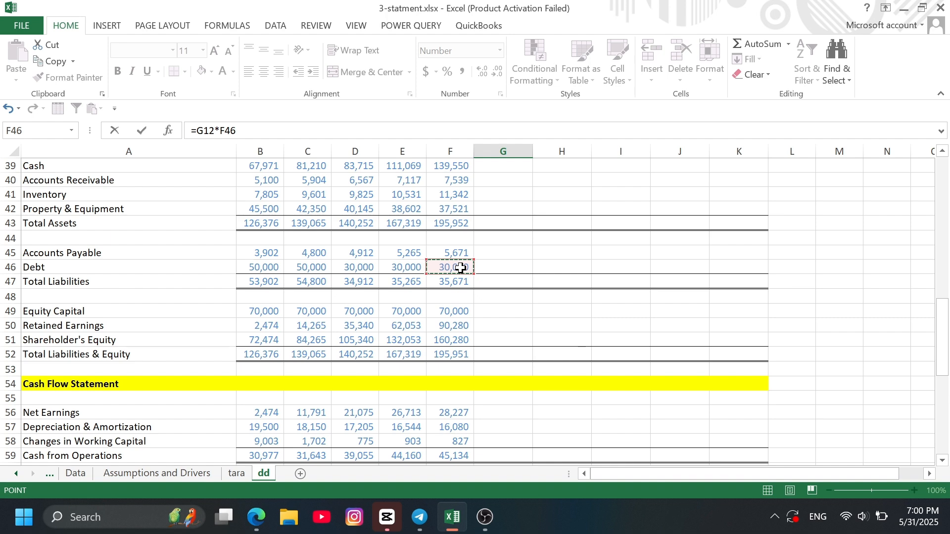
pyautogui.press('Return')
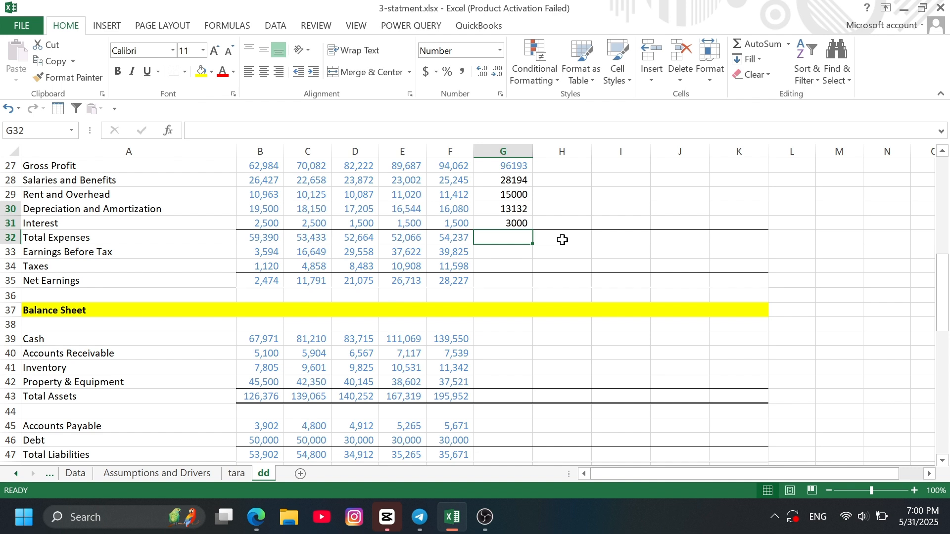
# - Total the 2018 expenses in G32 by summing salaries through interest, G28:G31
pyautogui.hotkey('alt', '=')
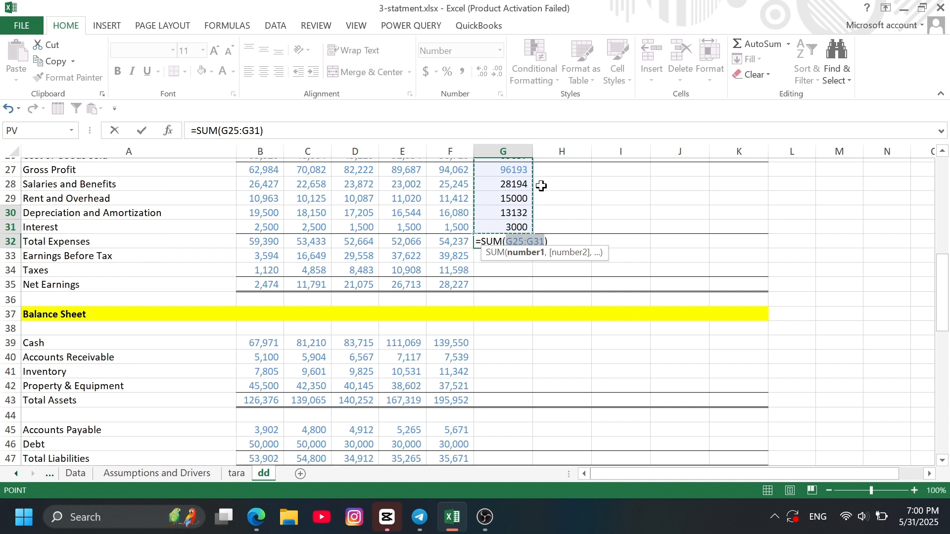
pyautogui.moveTo(519, 182); pyautogui.dragTo(524, 221)
pyautogui.press('Return')
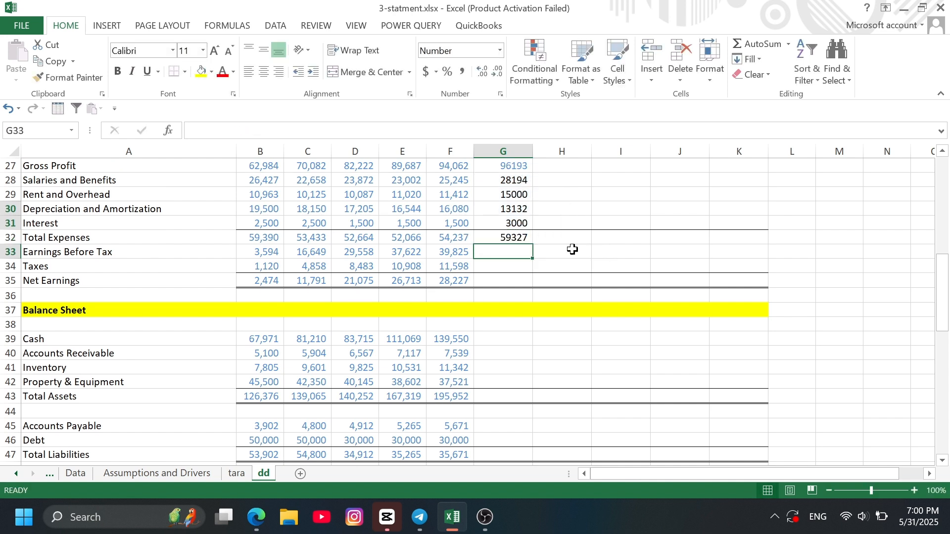
# - Calculate 2018 earnings before tax in G33 as gross profit less total expenses with the formula =G27-G32
pyautogui.write('=')
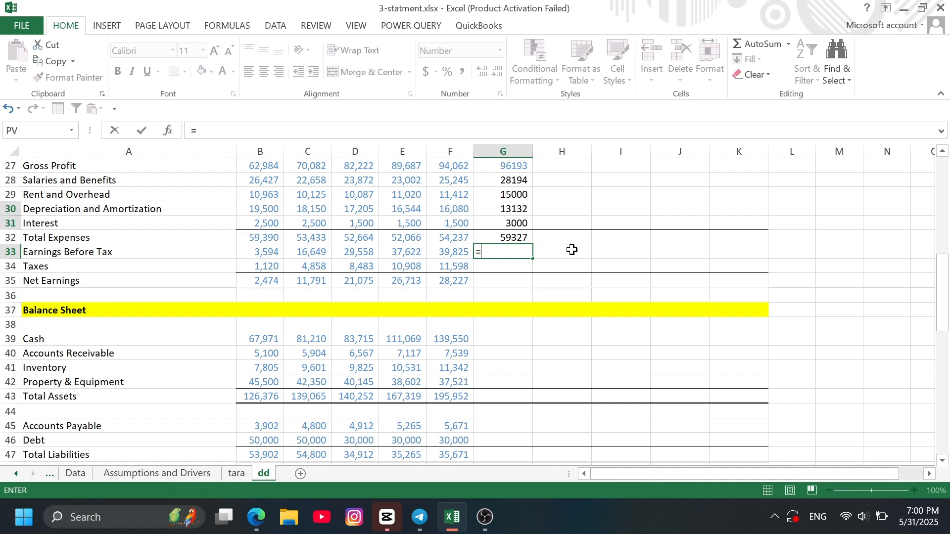
pyautogui.click(508, 169)
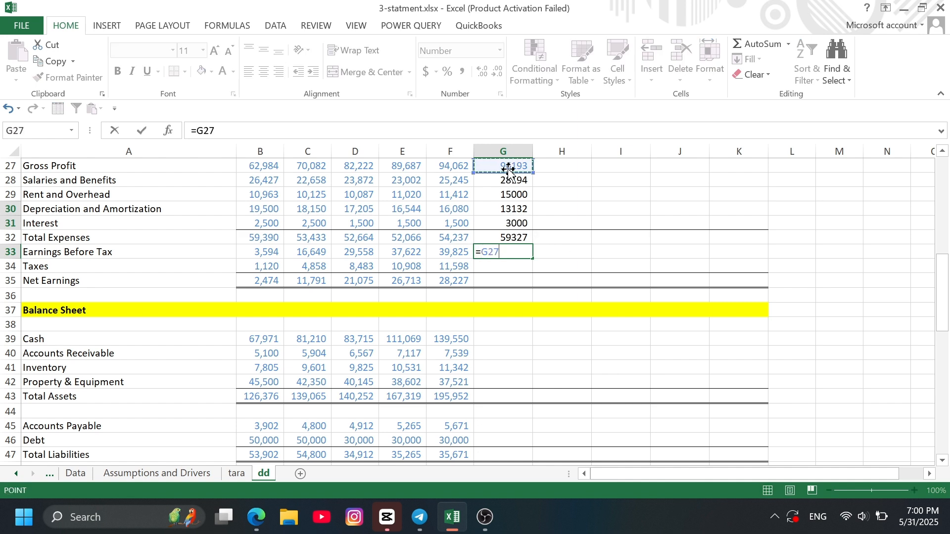
pyautogui.write('-')
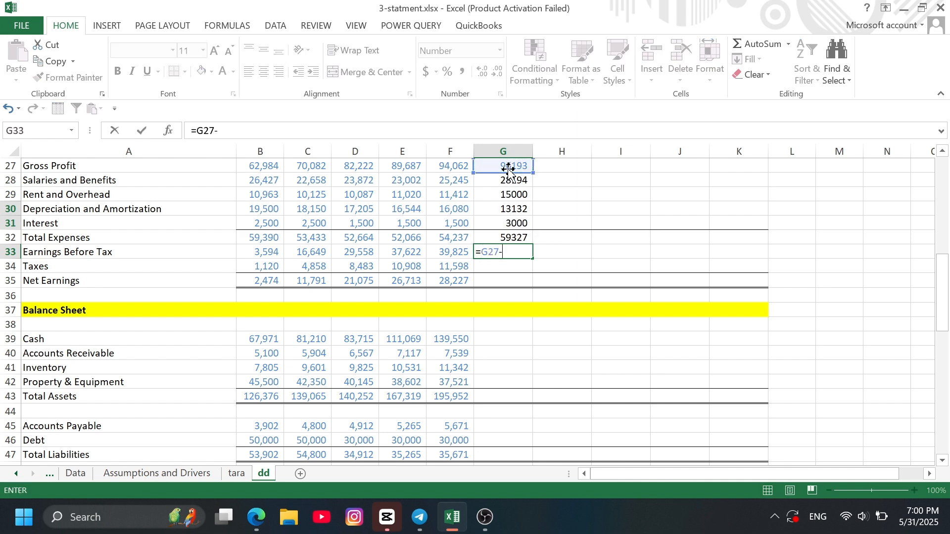
pyautogui.click(511, 239)
pyautogui.press('Return')
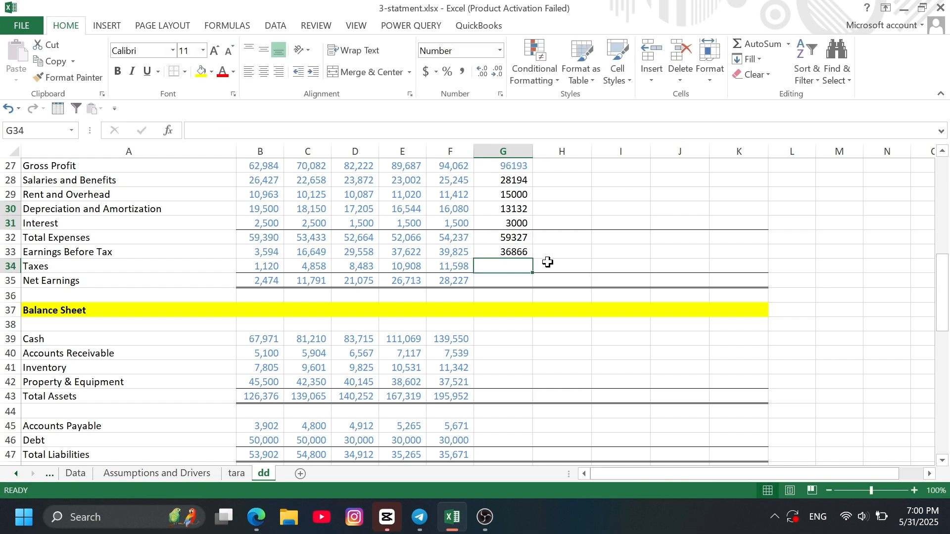
# - Forecast 2018 taxes in G34 from earnings before tax and the tax rate assumption with the formula =G33*G13
pyautogui.write('=')
pyautogui.click(512, 252)
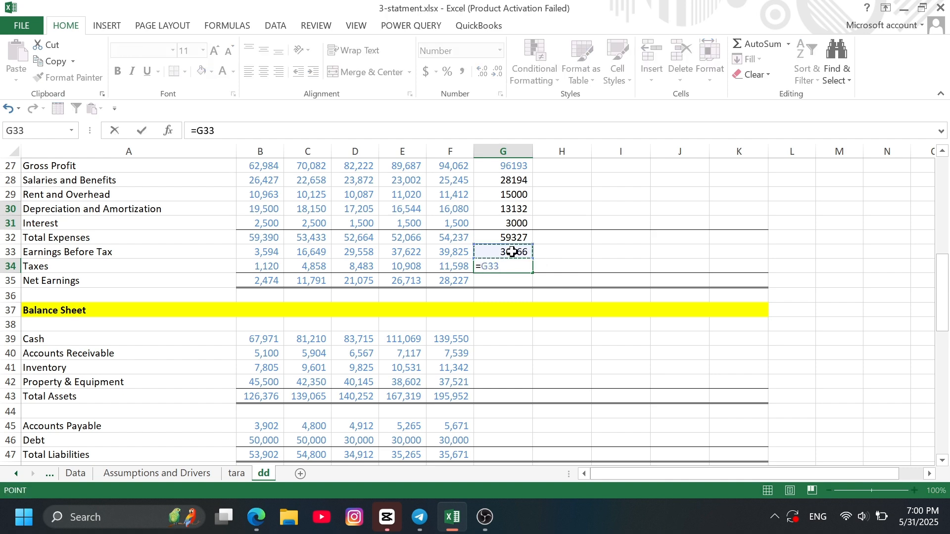
pyautogui.write('*')
pyautogui.scroll(4, 505, 220)
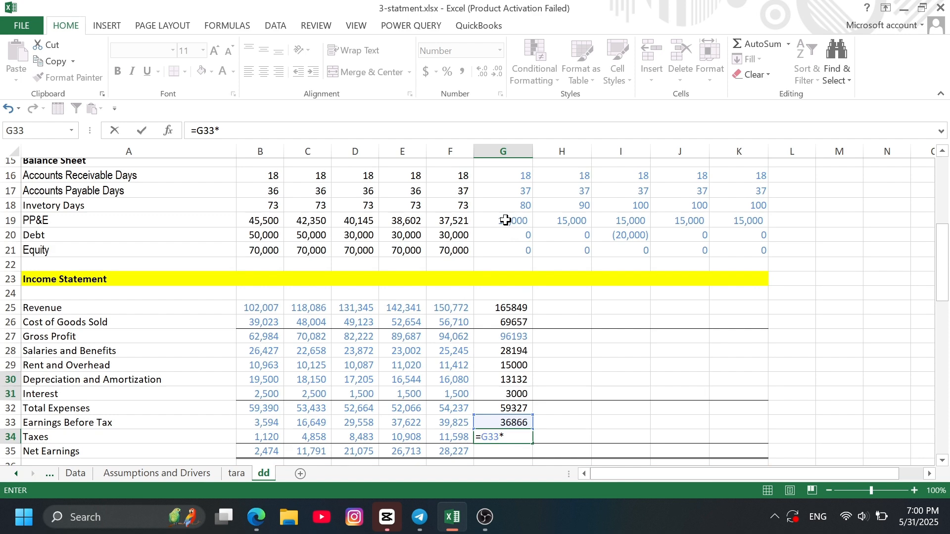
pyautogui.scroll(2, 505, 221)
pyautogui.click(516, 196)
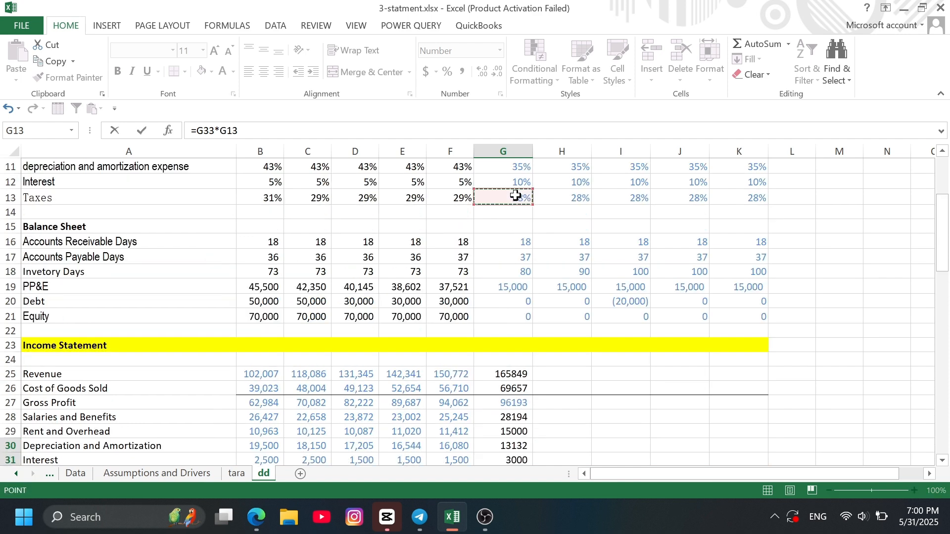
pyautogui.hotkey('ctrl', 'Return')
pyautogui.press('Return')
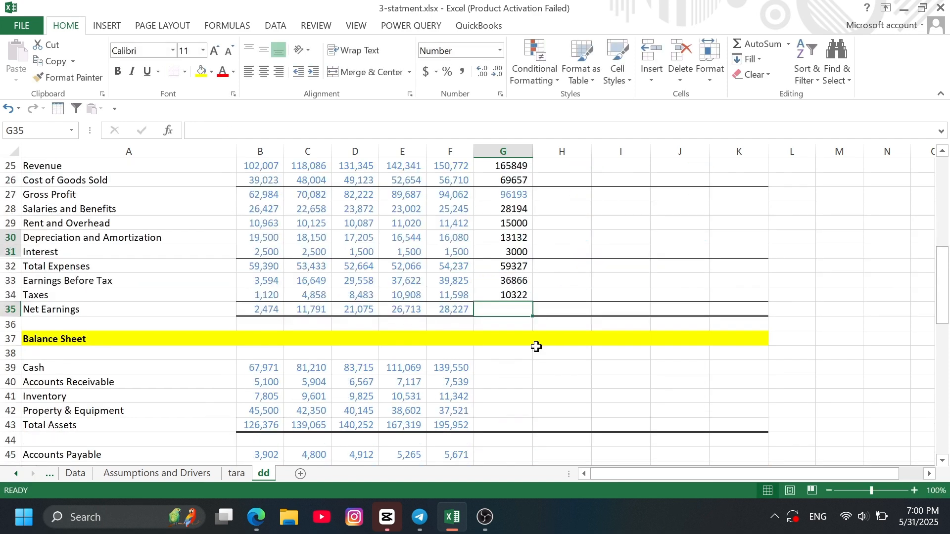
# - Calculate 2018 net earnings in G35 as earnings before tax less taxes with the formula =G33-G34
pyautogui.write('=')
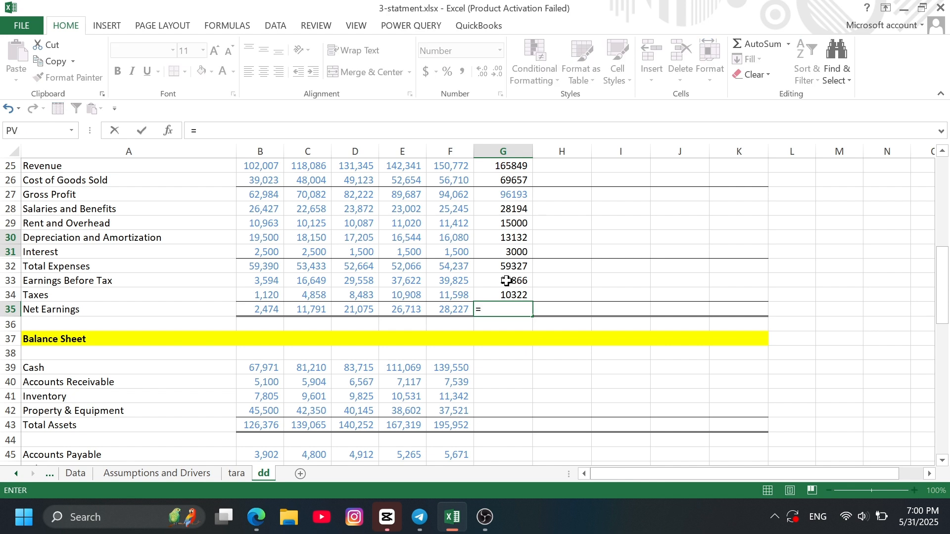
pyautogui.click(507, 281)
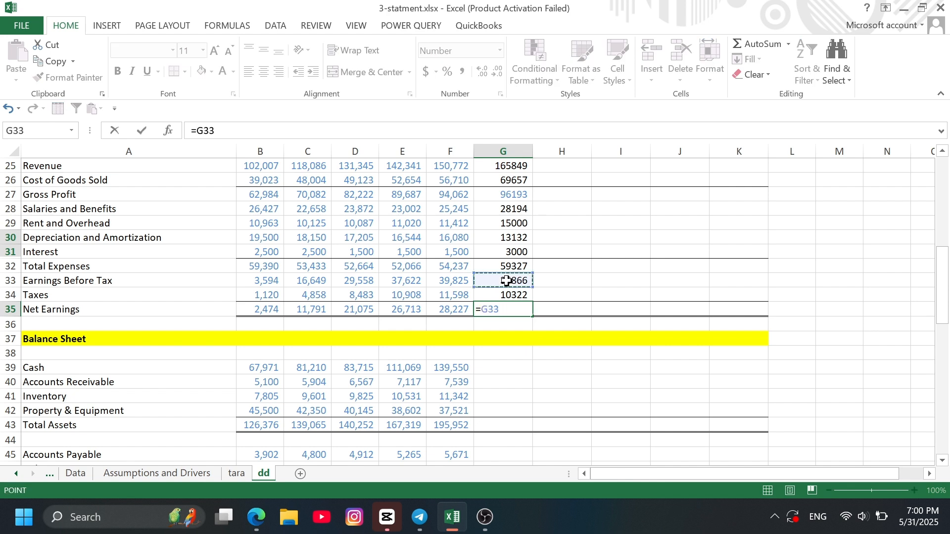
pyautogui.write('-')
pyautogui.click(508, 296)
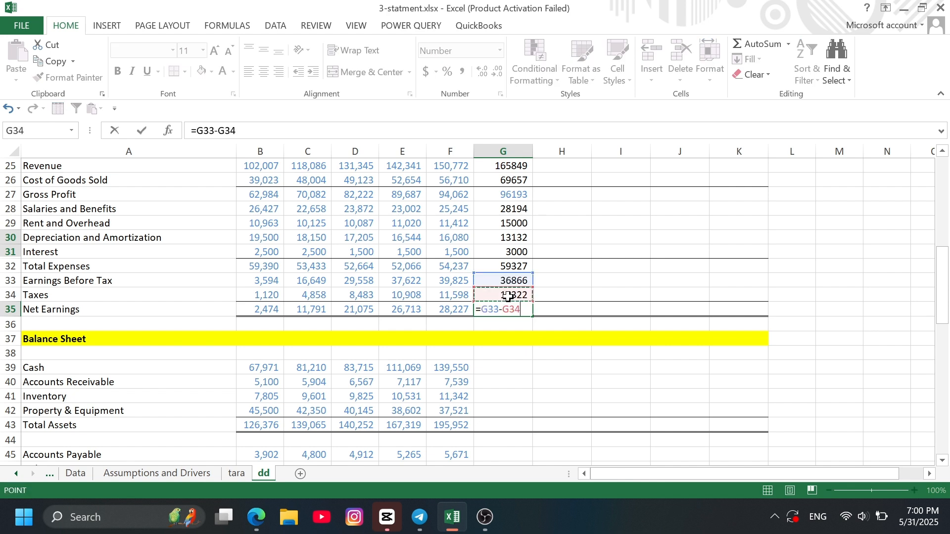
pyautogui.press('Return')
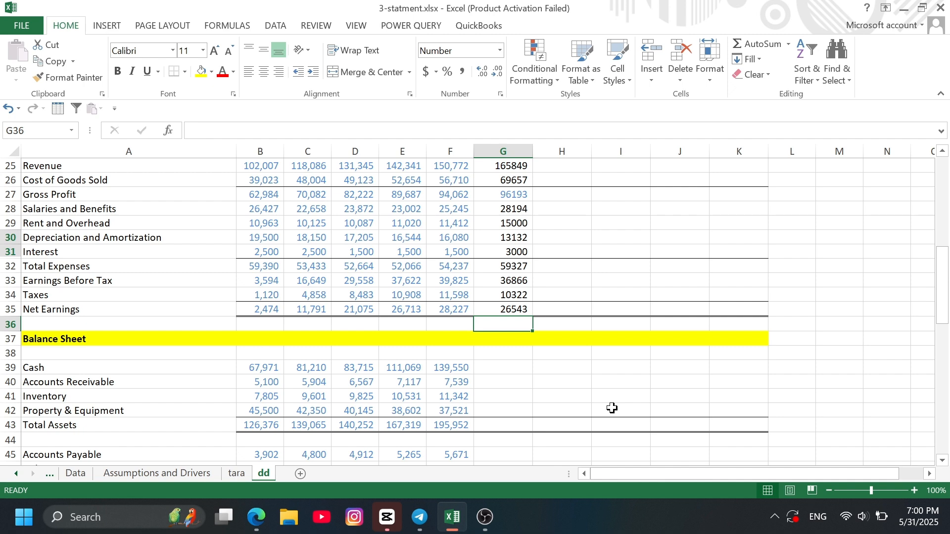
# - Fill the 2018 income statement formulas in G25:G35 across to column K for 2019–2022
pyautogui.scroll(2, 573, 299)
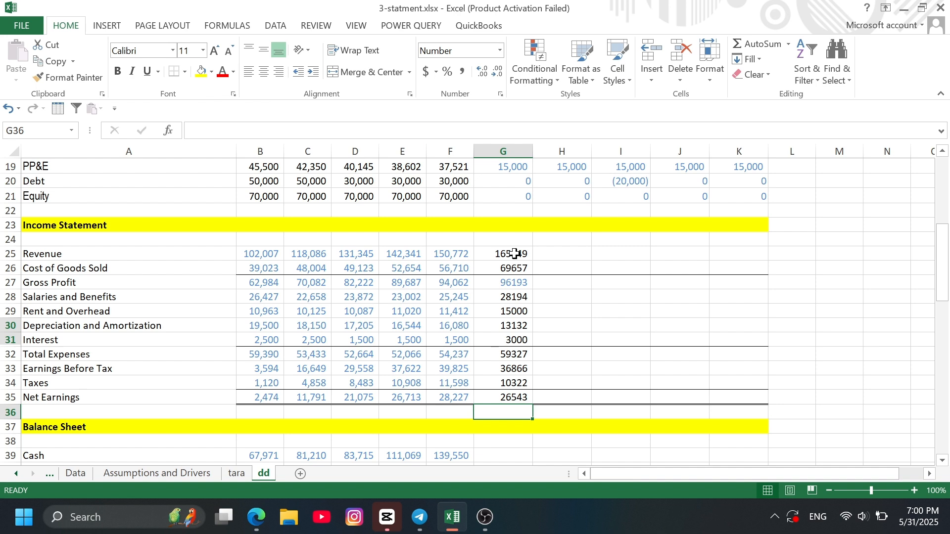
pyautogui.moveTo(514, 253); pyautogui.dragTo(748, 374)
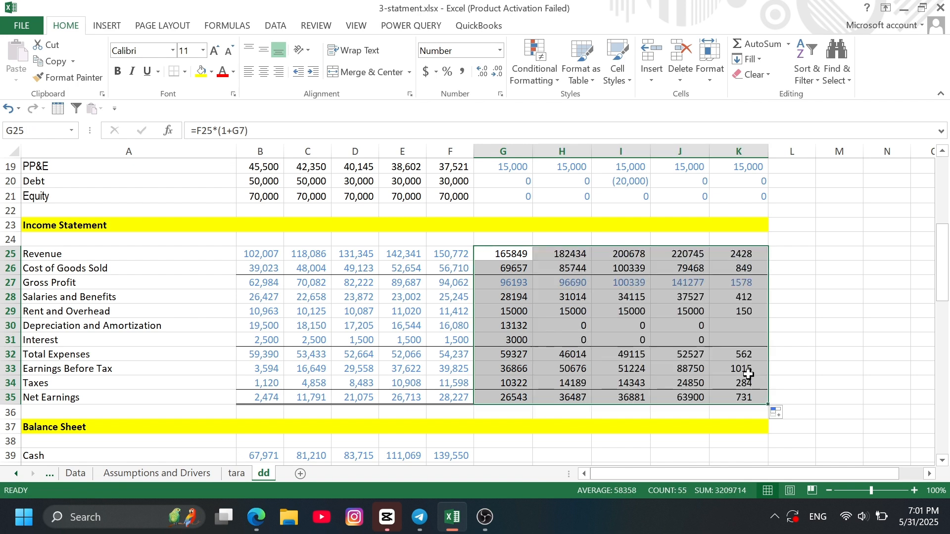
pyautogui.click(834, 367)
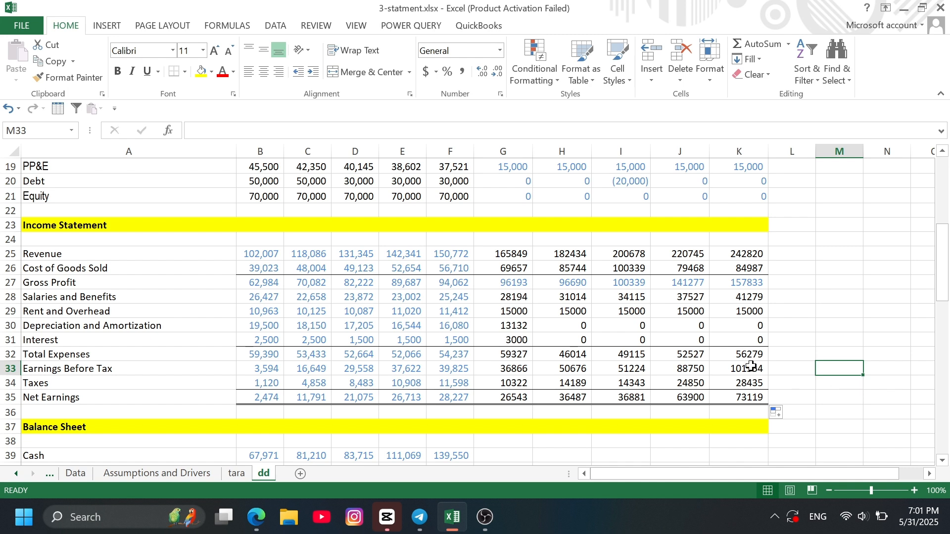
# - Examine the 2019–2022 depreciation and interest cells H30:K31, the H30 formula and the balance sheet rows they depend on
pyautogui.moveTo(545, 325); pyautogui.dragTo(740, 338)
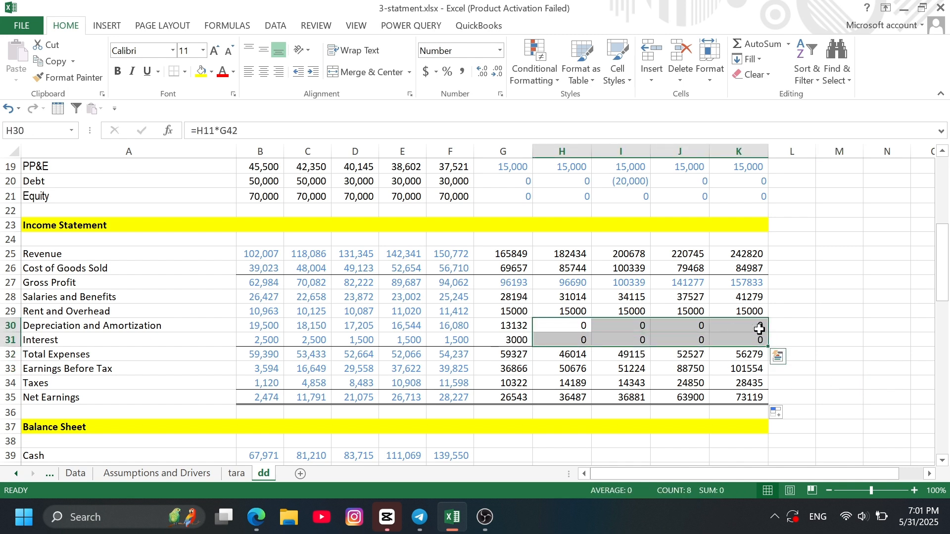
pyautogui.click(799, 326)
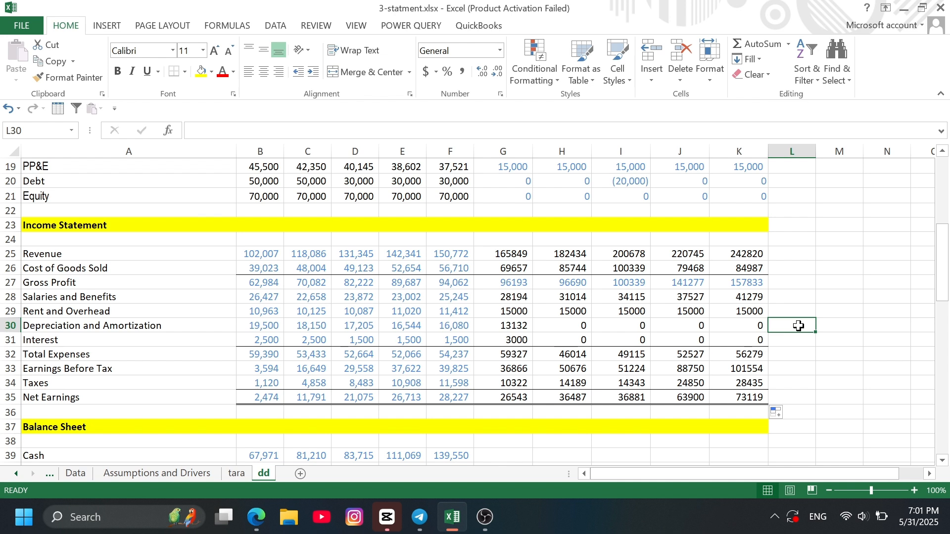
pyautogui.click(577, 326)
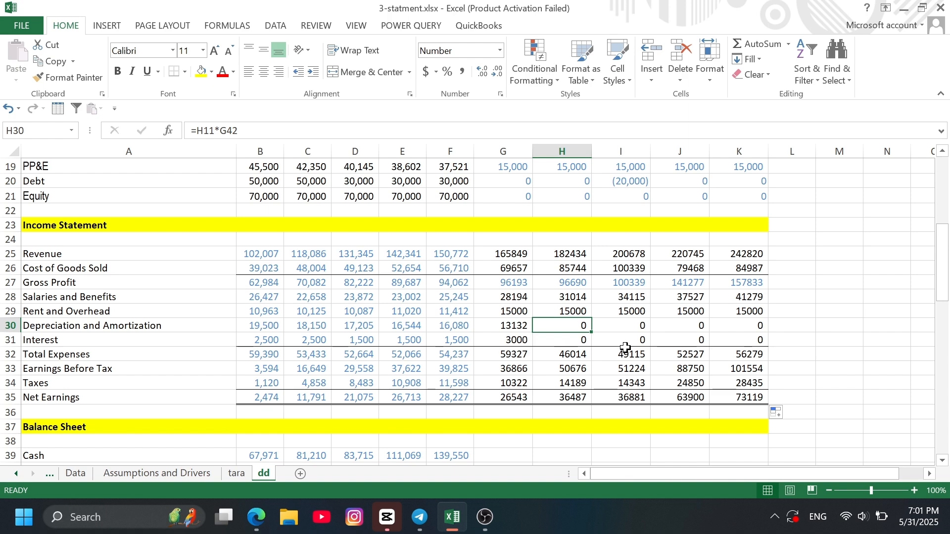
pyautogui.scroll(-4, 626, 348)
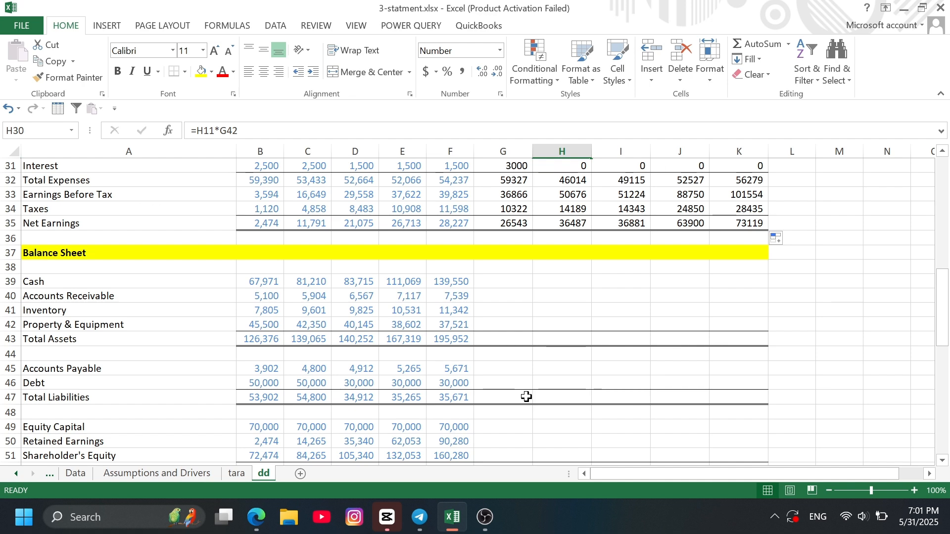
pyautogui.scroll(1, 588, 307)
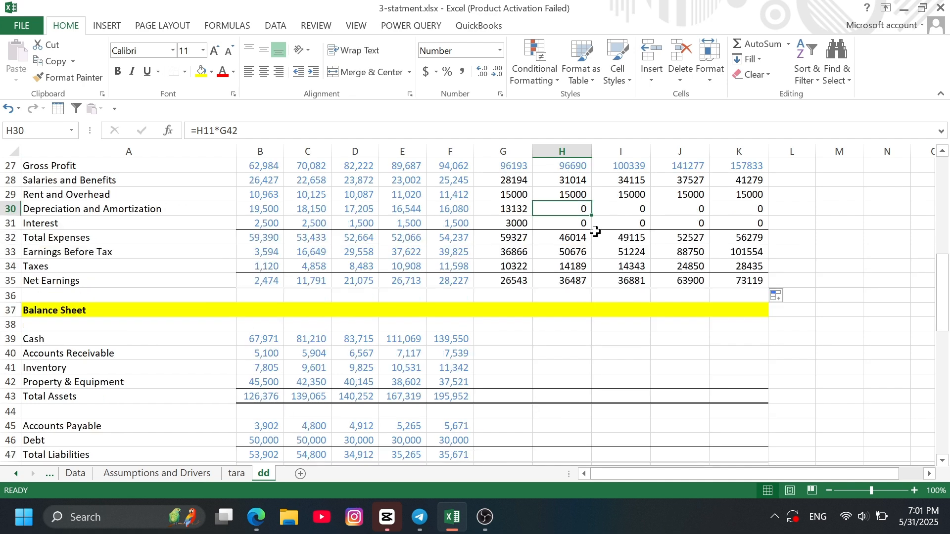
pyautogui.scroll(2, 818, 369)
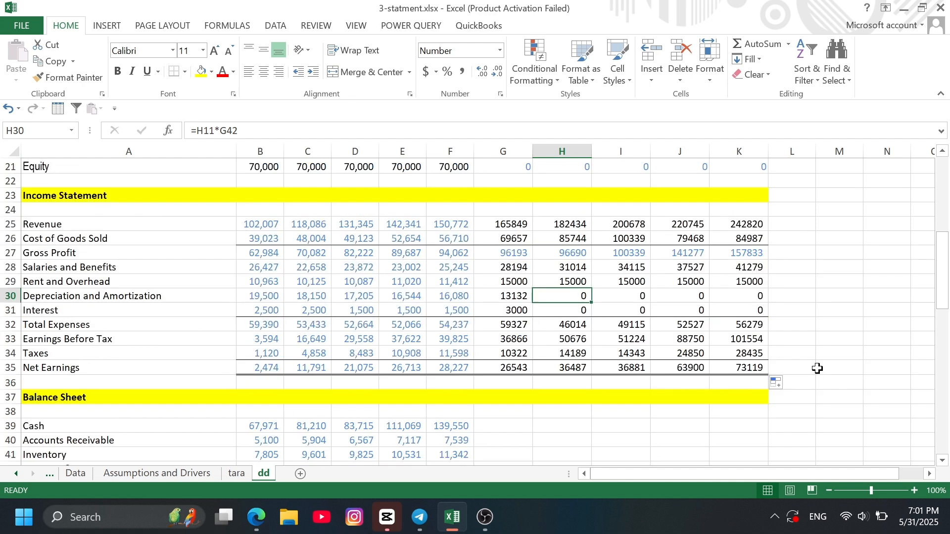